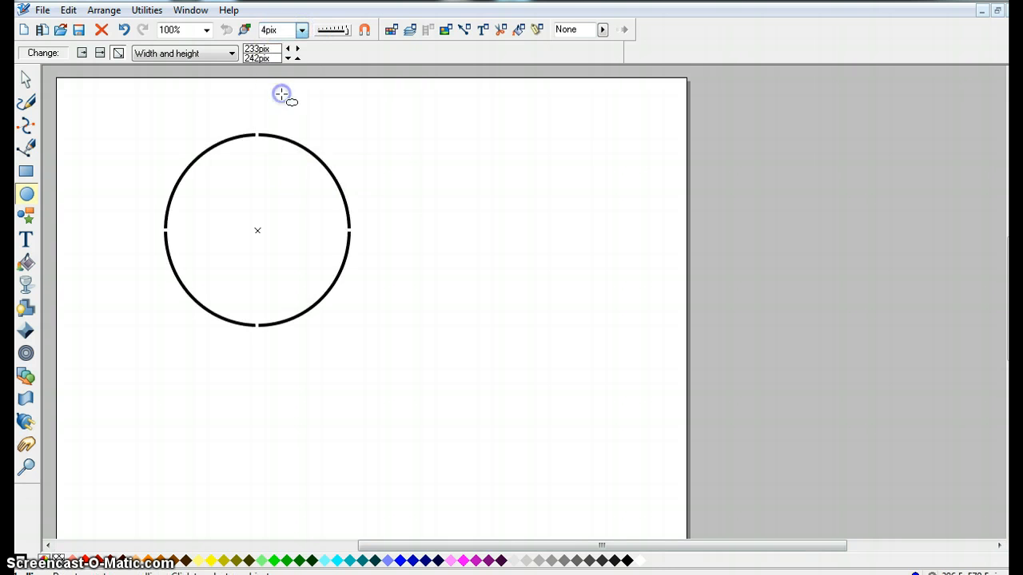
Move the large circle toward the middle of the page.
click(26, 80)
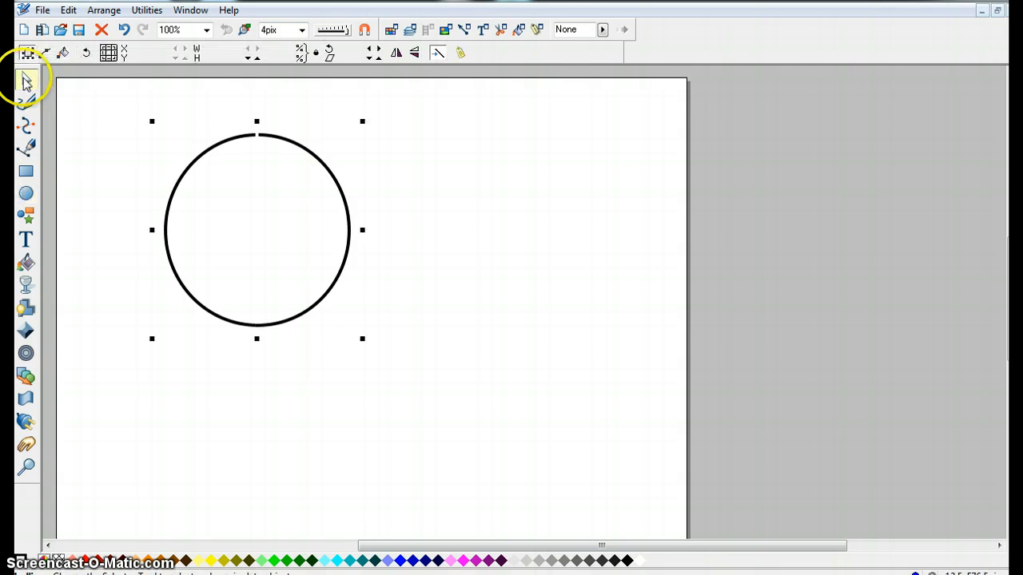
drag(221, 142, 352, 201)
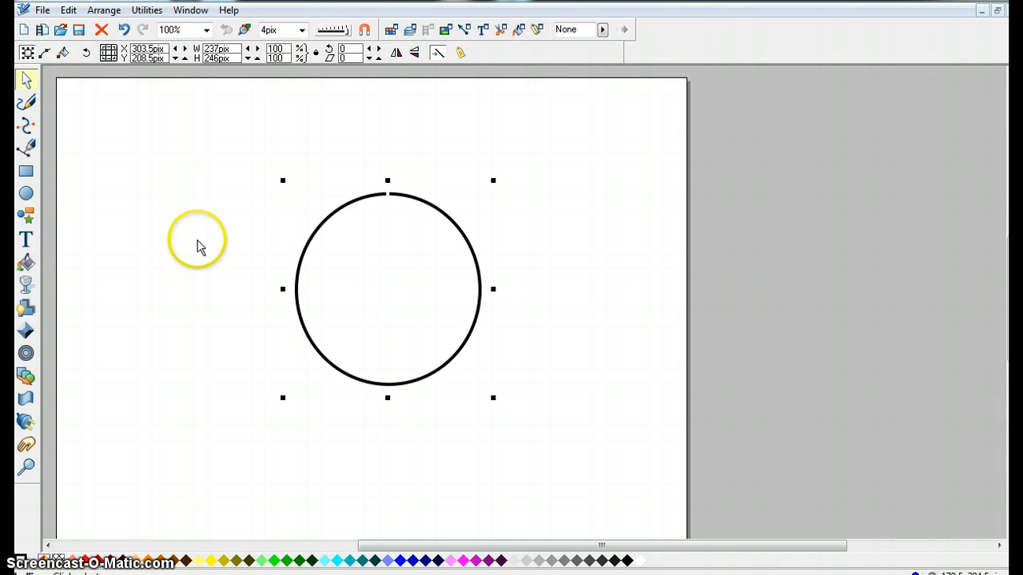
Draw a small vertical ellipse about 33 by 71 px to the left of the circle.
click(25, 193)
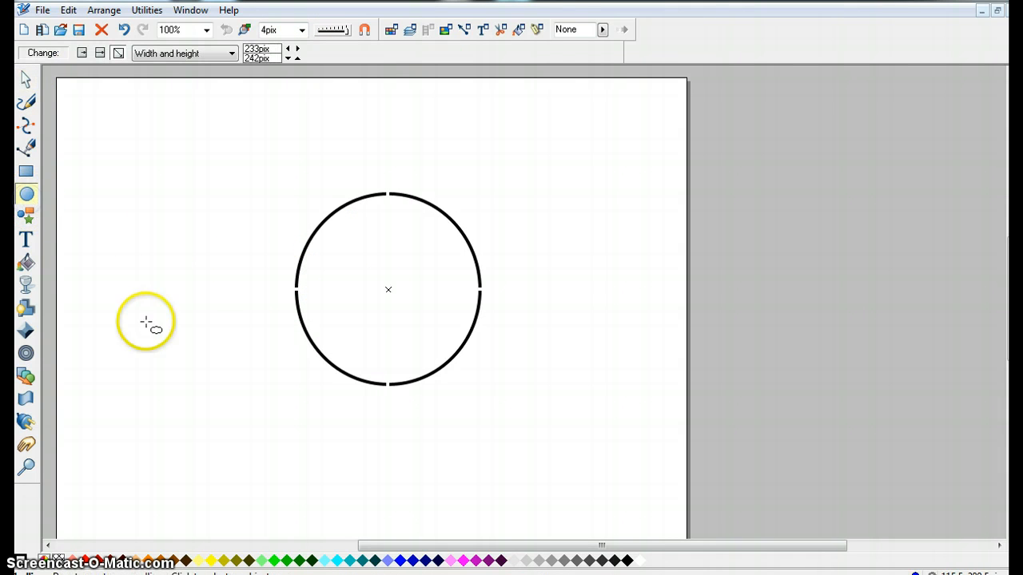
drag(147, 322, 126, 277)
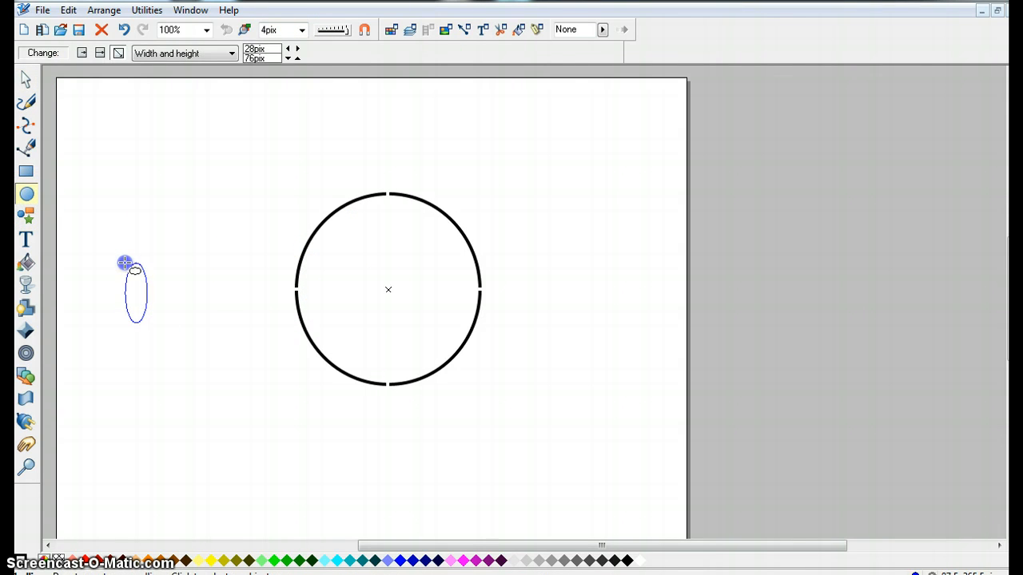
drag(120, 266, 121, 266)
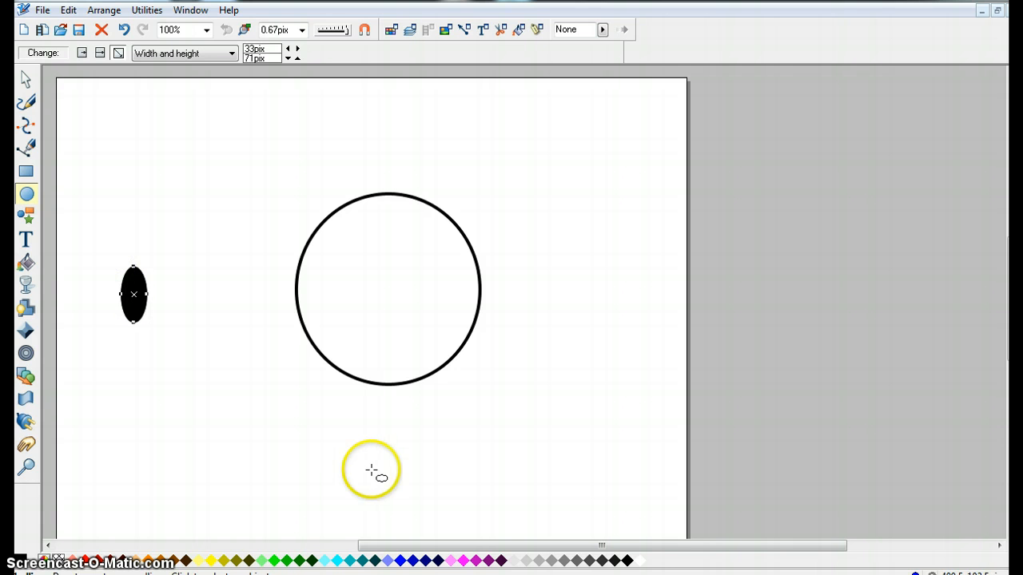
Remove the small ellipse's fill and set its outline width to 4pix.
click(639, 562)
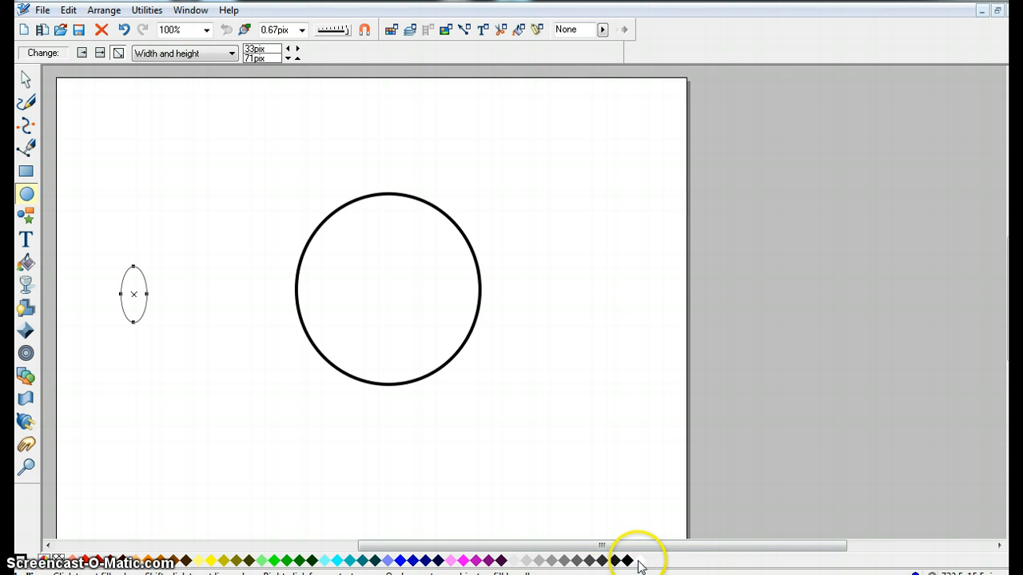
click(301, 29)
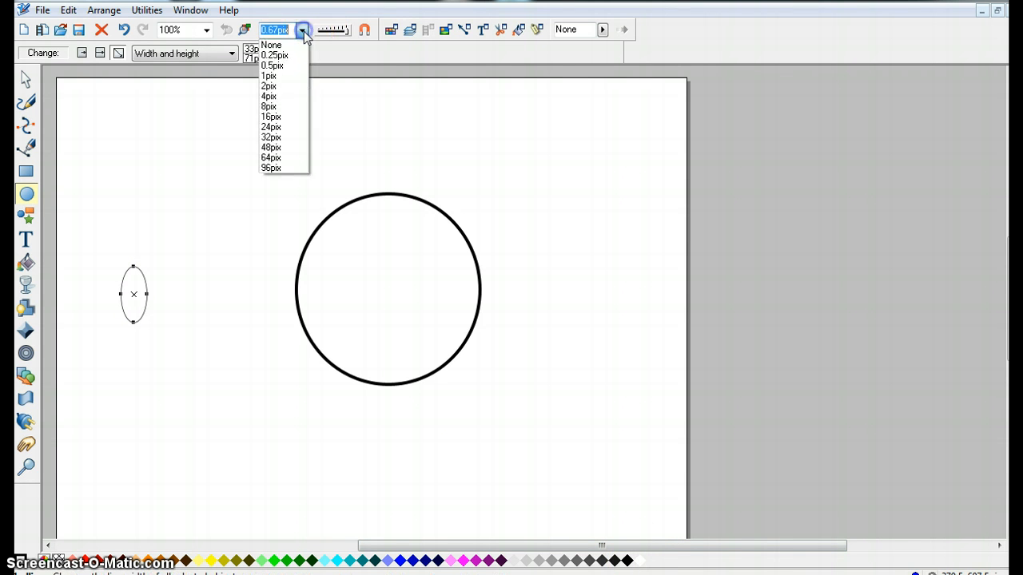
click(282, 97)
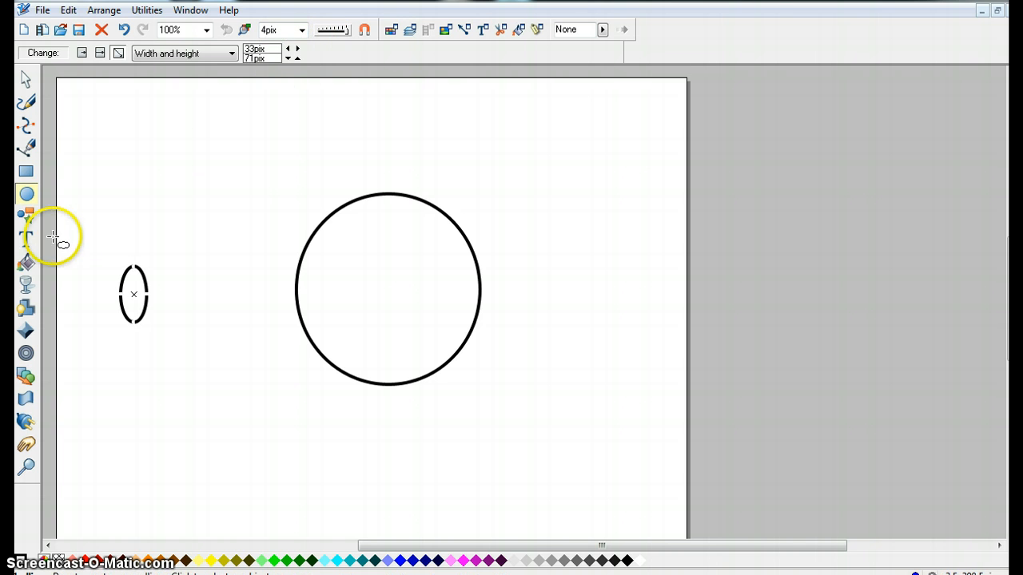
Draw two smaller ellipses beside it, one filled black and one about 14 by 34 px.
click(26, 200)
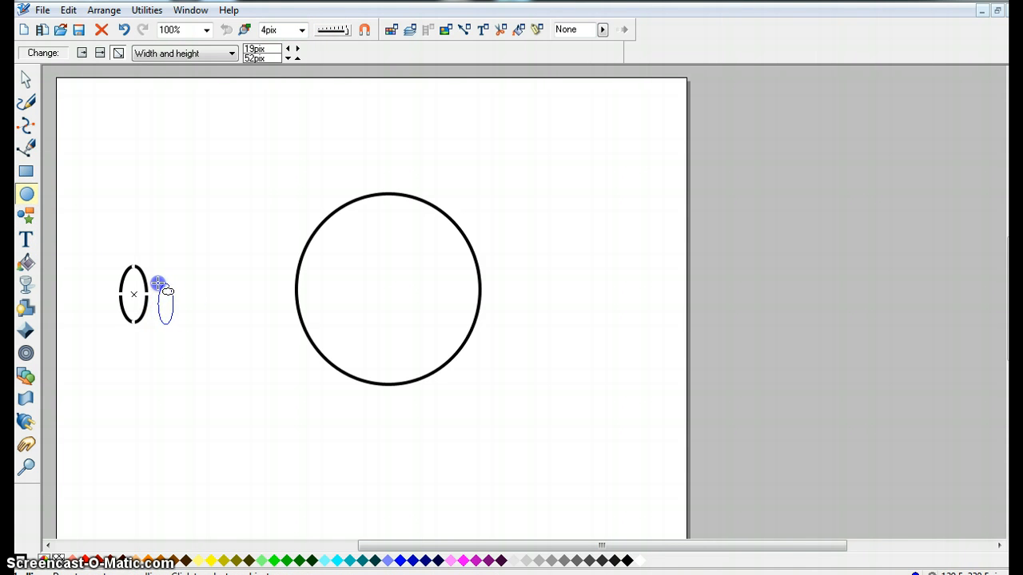
drag(158, 283, 158, 282)
click(25, 196)
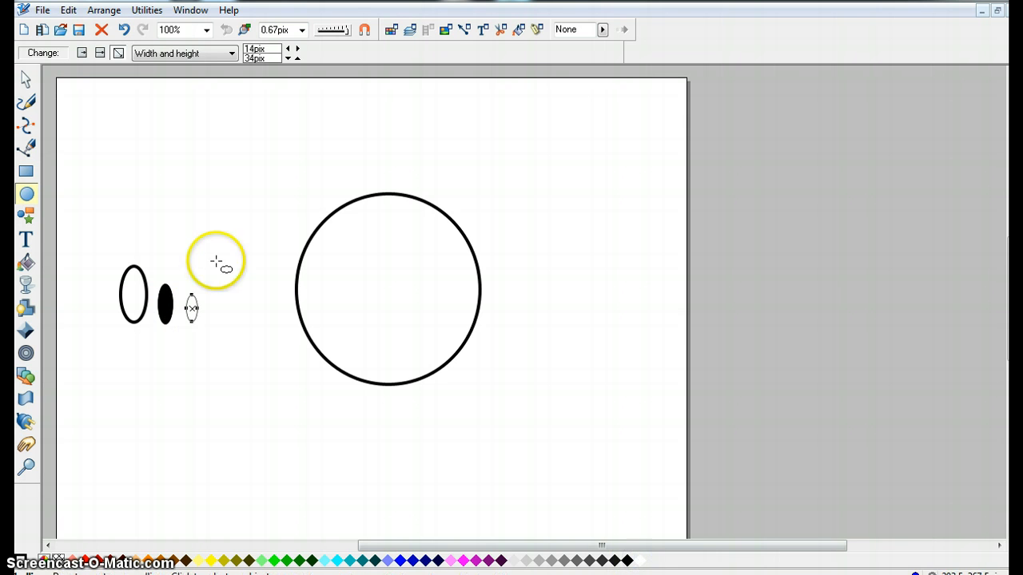
Move the filled ellipse and the smallest ellipse inside the outlined ellipse to form an eye.
click(25, 81)
drag(164, 308, 130, 301)
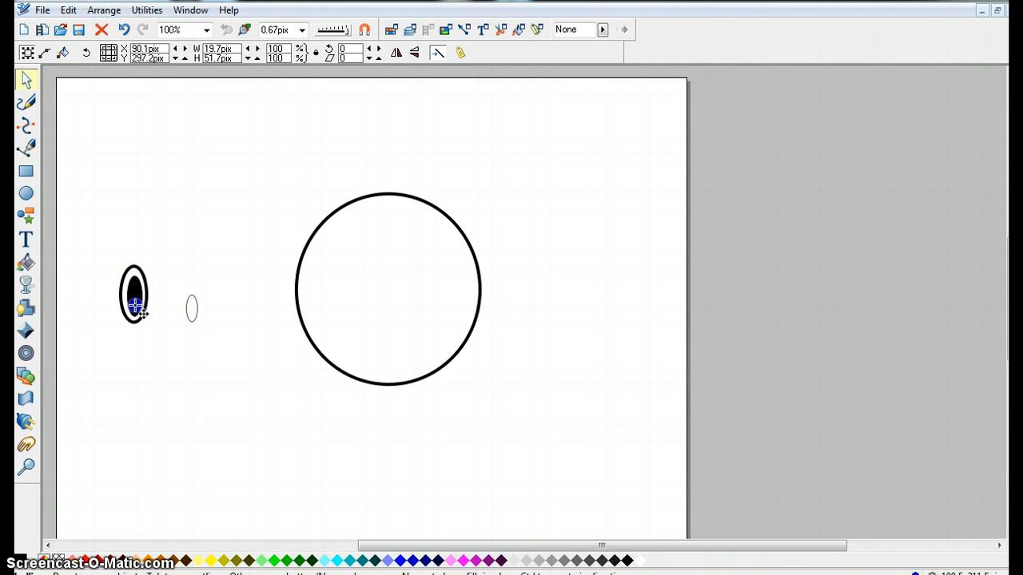
drag(191, 310, 151, 306)
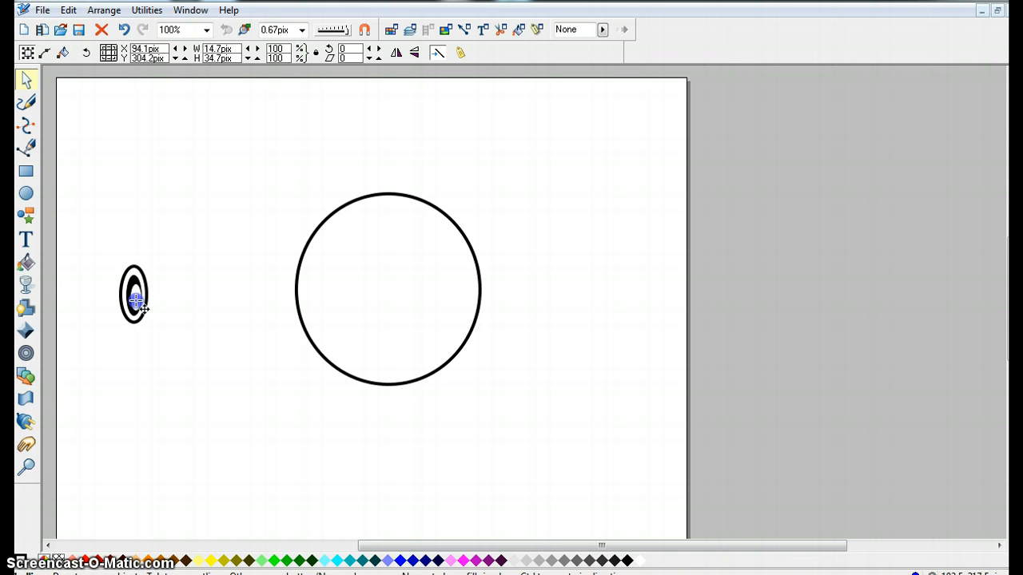
drag(183, 274, 170, 285)
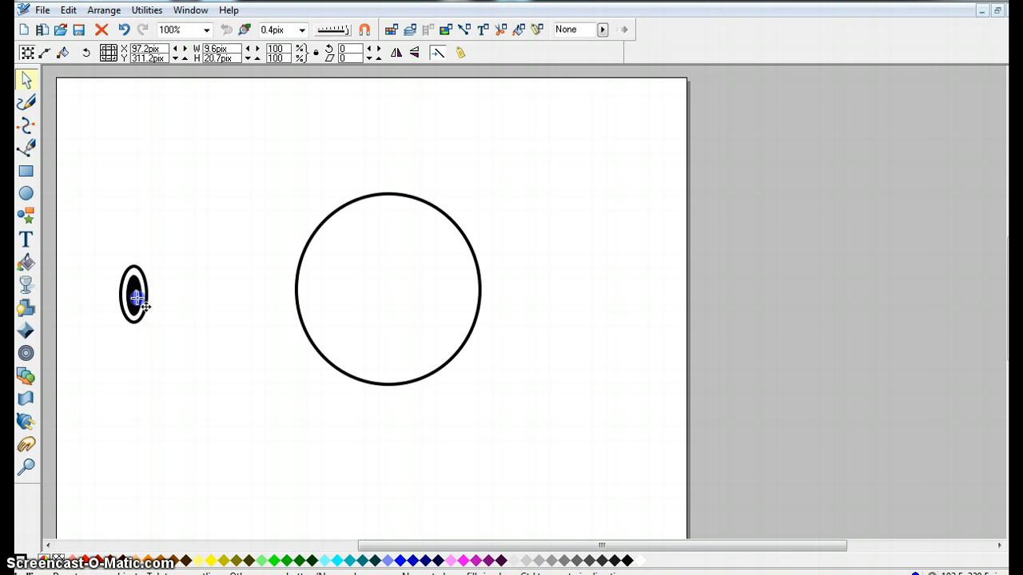
click(149, 354)
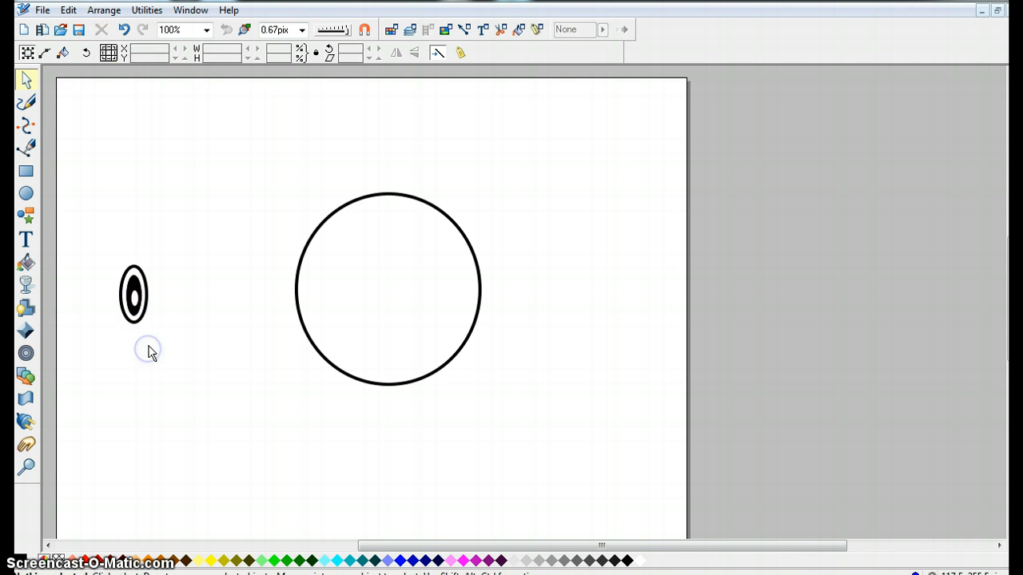
Select all three eye ellipses and group them.
click(25, 80)
drag(163, 360, 102, 231)
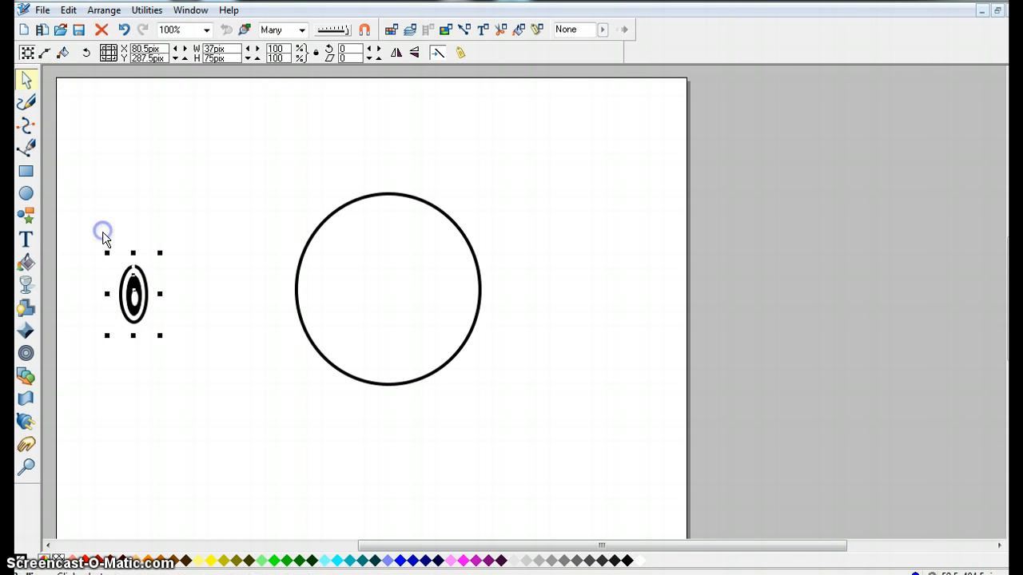
click(103, 9)
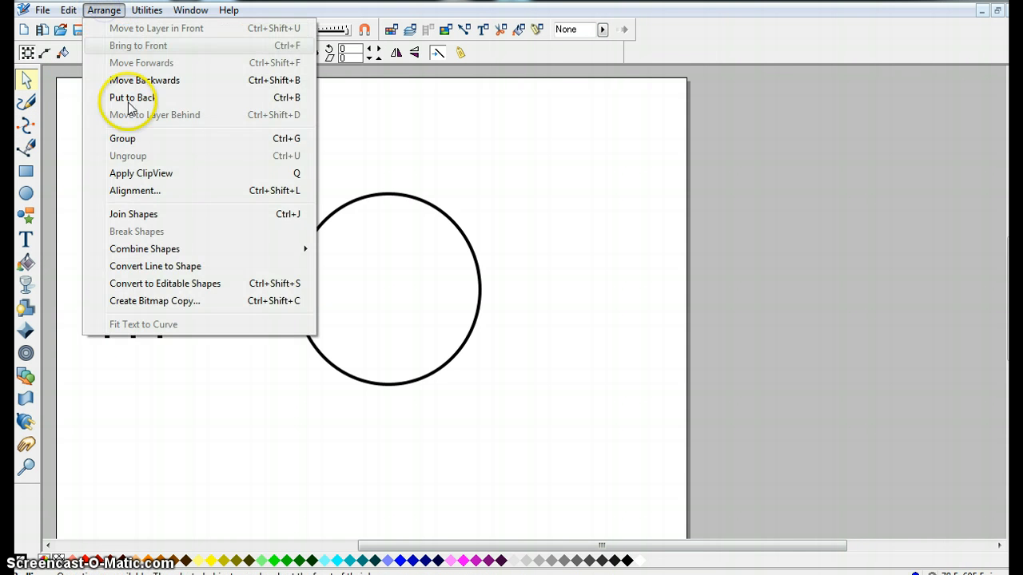
click(126, 139)
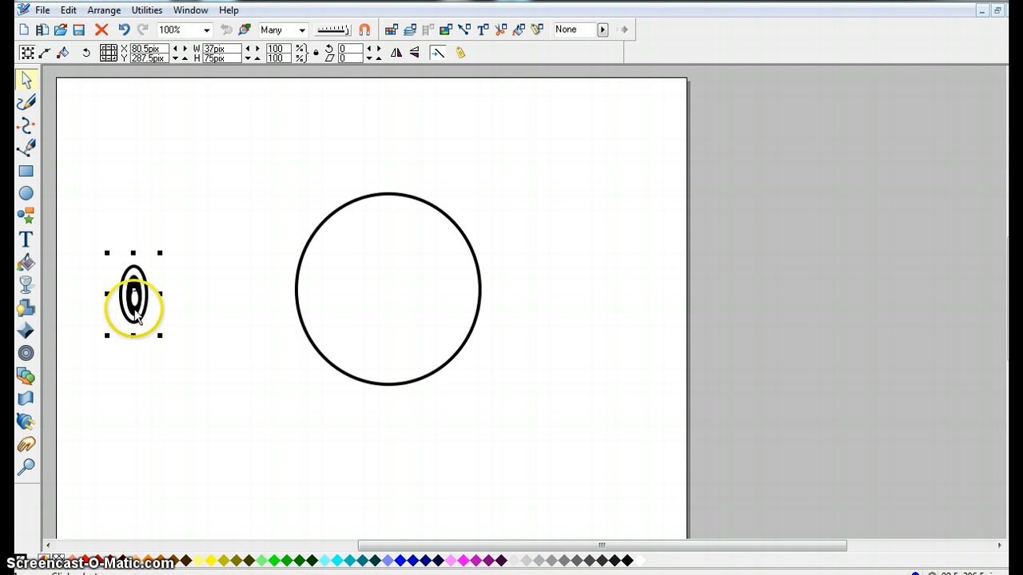
Clone the eye group and place both eyes side by side inside the large circle.
right_click(135, 316)
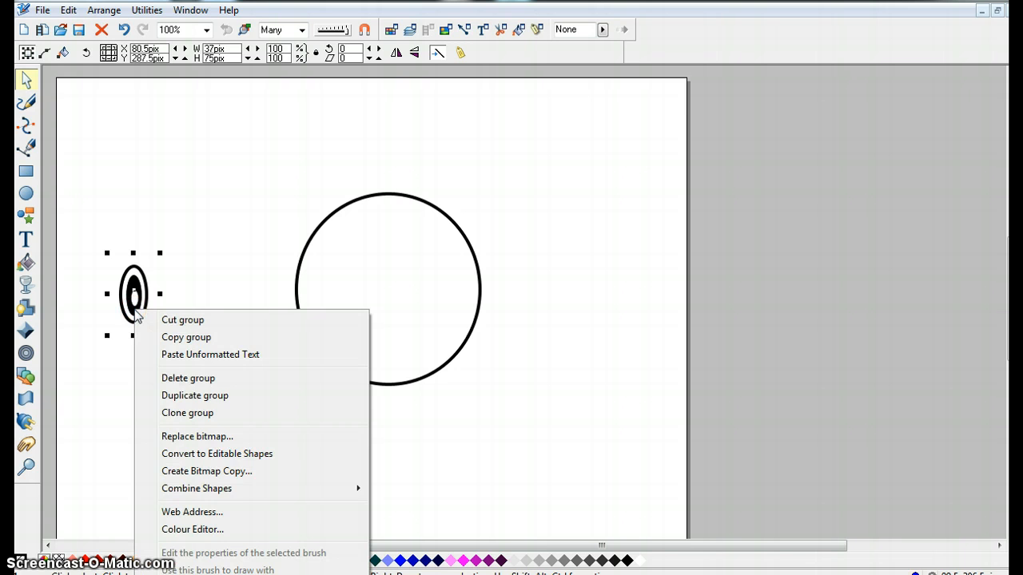
click(187, 413)
mouse_move(132, 313)
mouse_down()
mouse_move(424, 317)
mouse_move(427, 287)
mouse_up()
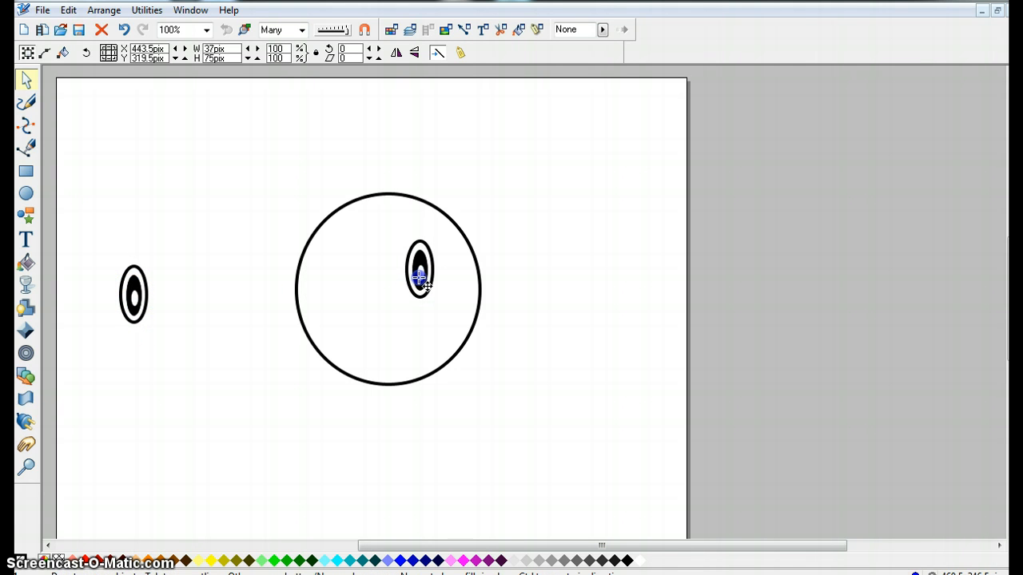
drag(132, 288, 409, 278)
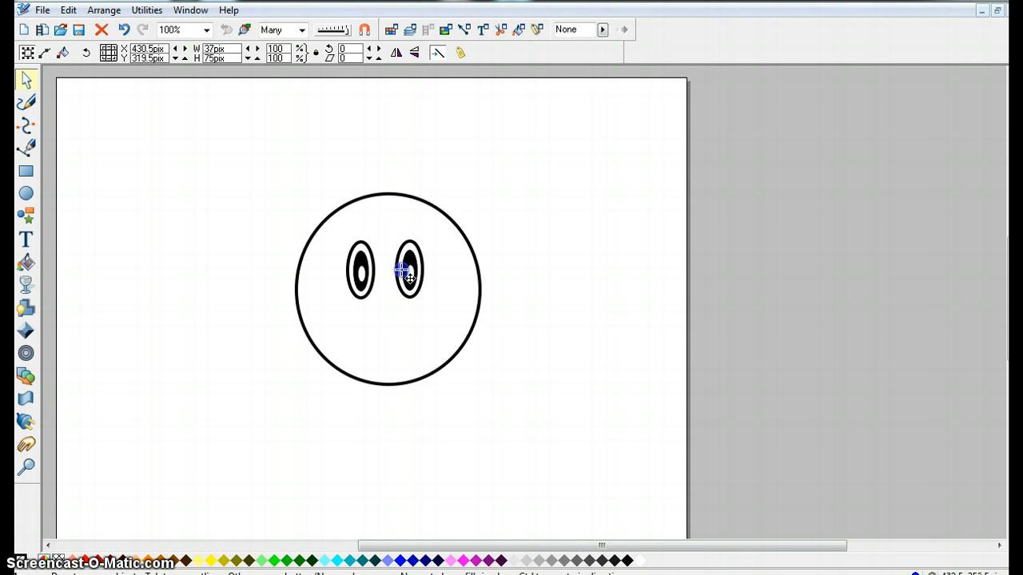
Draw a curved filled mouth shape below the eyes, then undo it.
click(393, 318)
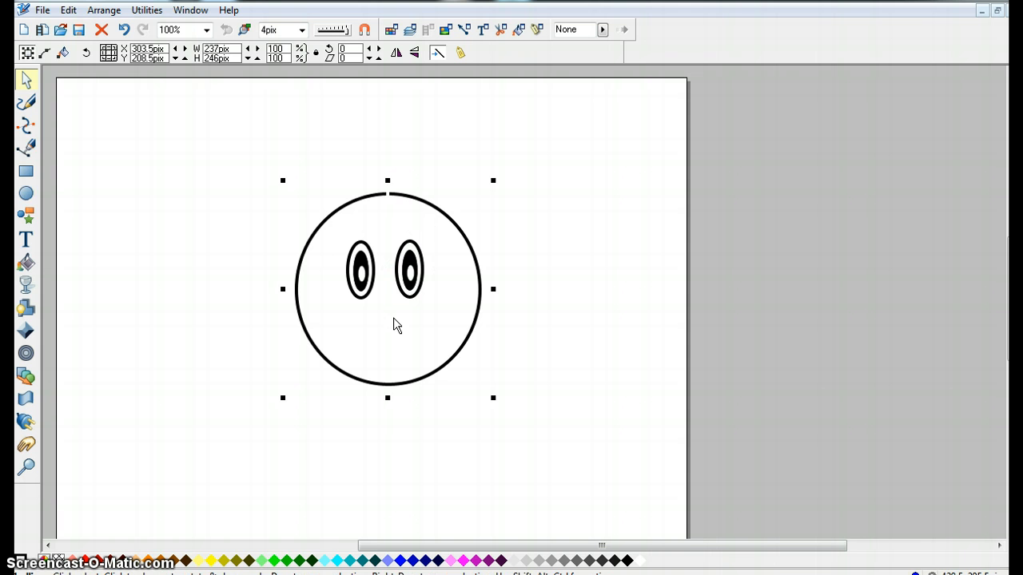
click(28, 149)
click(27, 128)
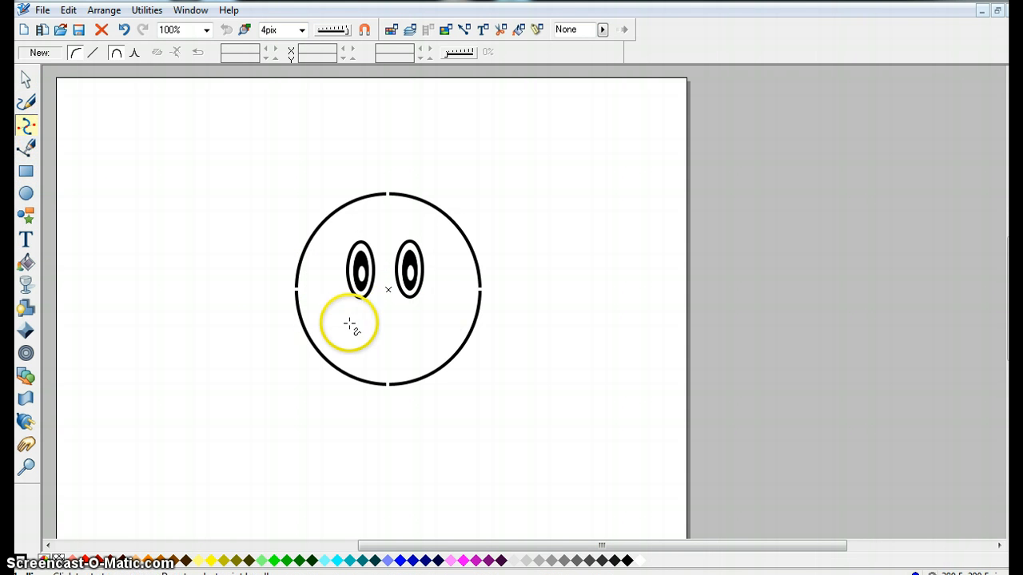
click(352, 322)
click(423, 321)
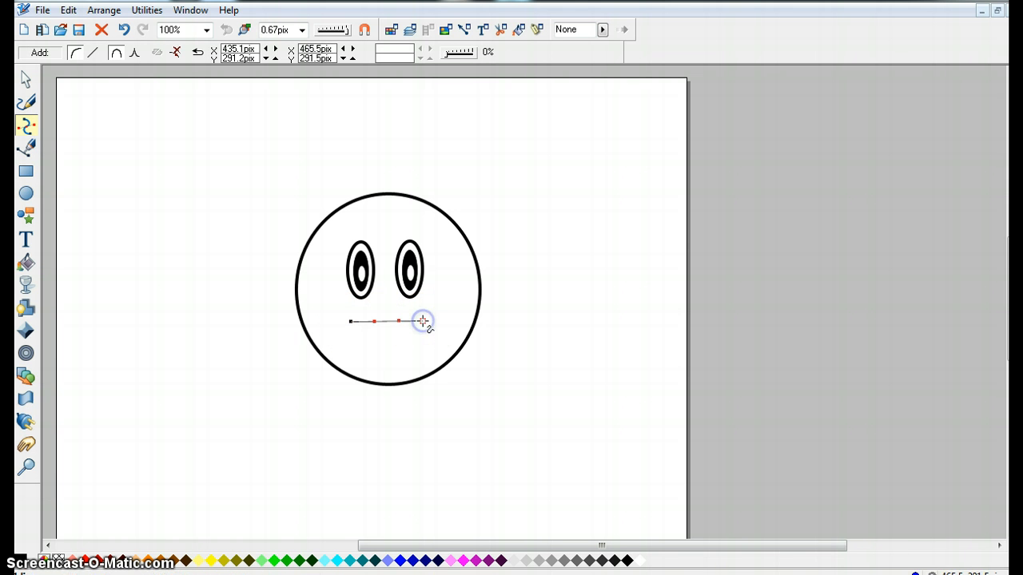
click(392, 366)
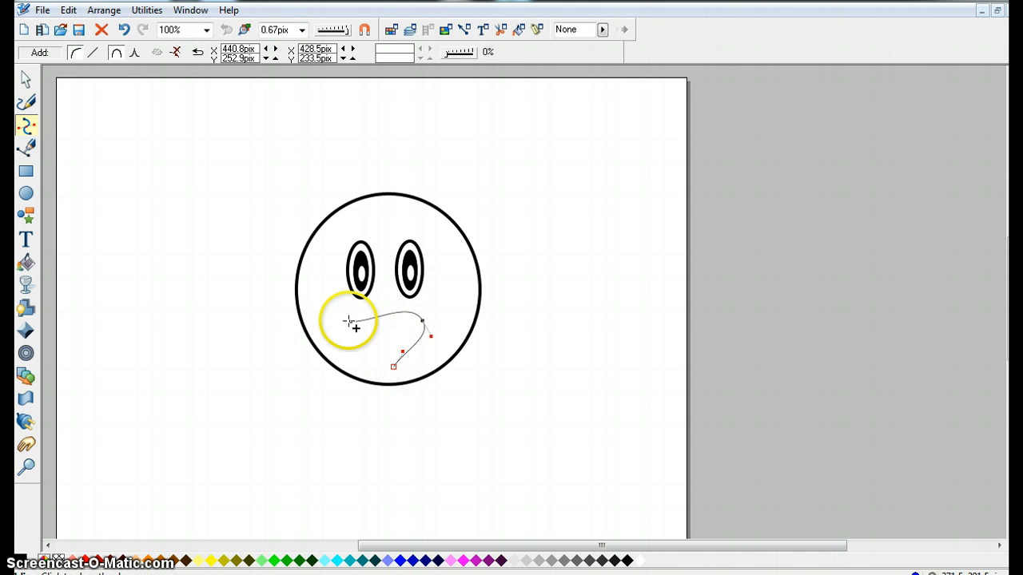
click(349, 321)
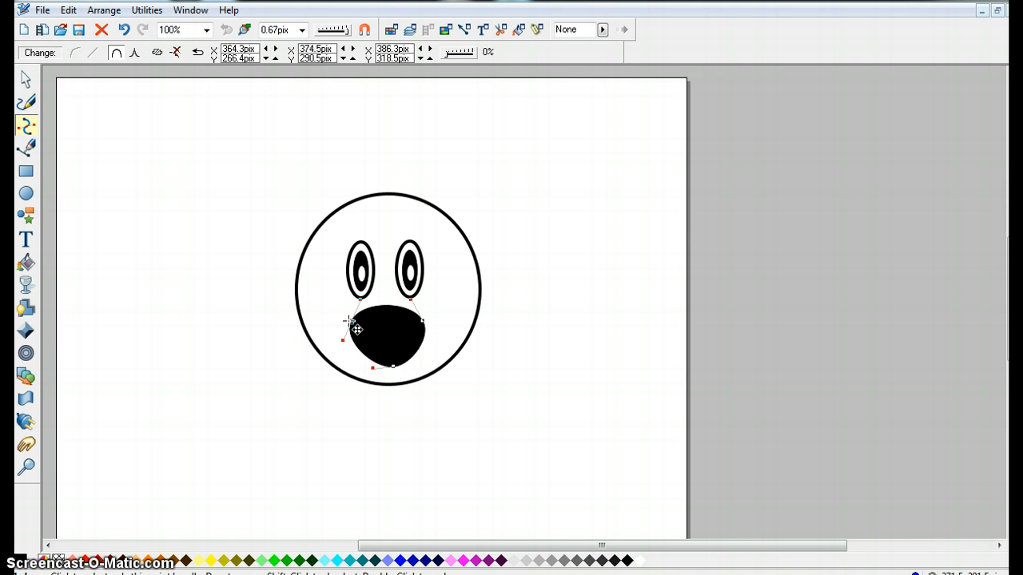
click(26, 147)
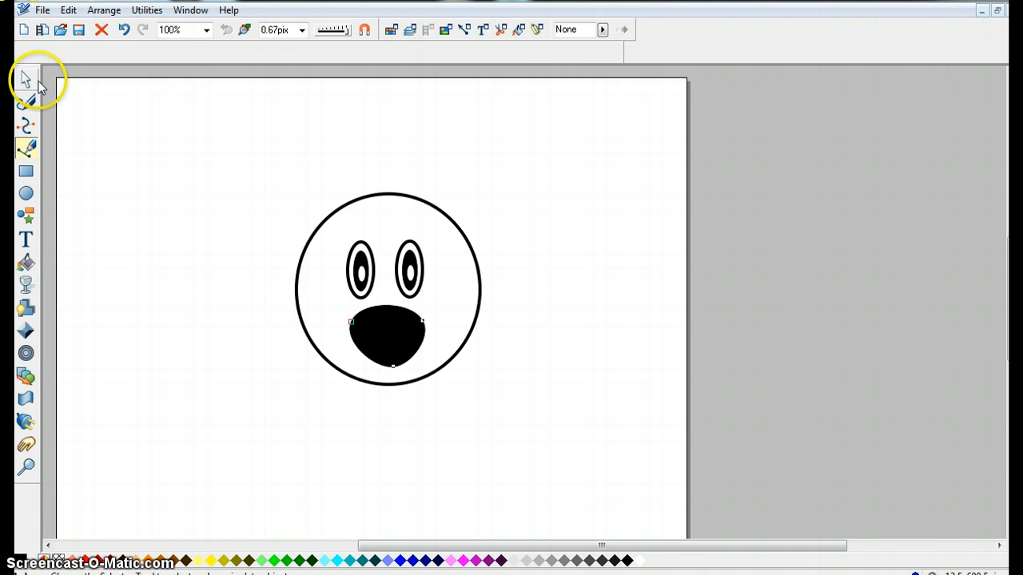
key(ctrl+z)
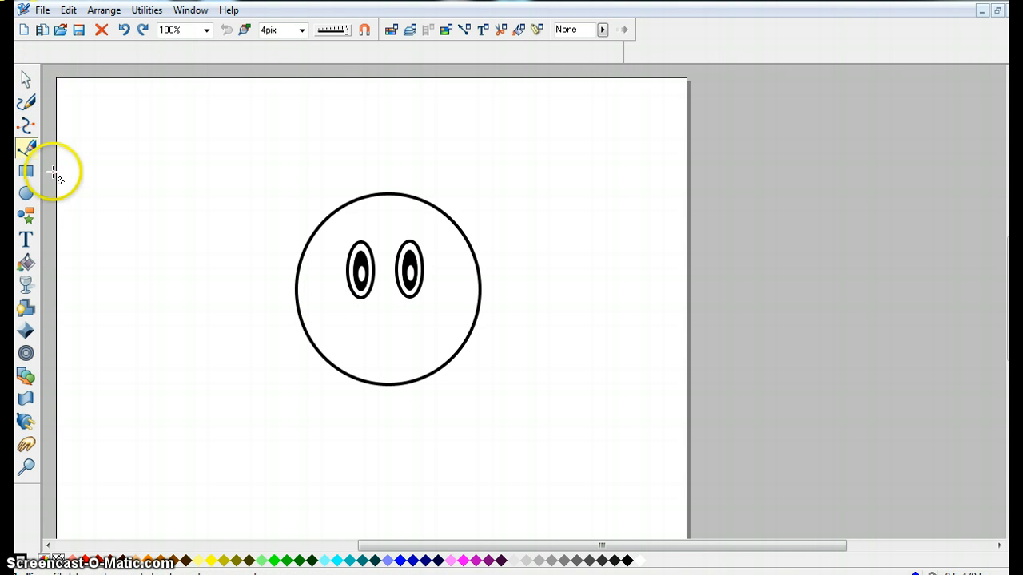
Draw a filled triangular mouth below the eyes with the Pen tool.
click(353, 327)
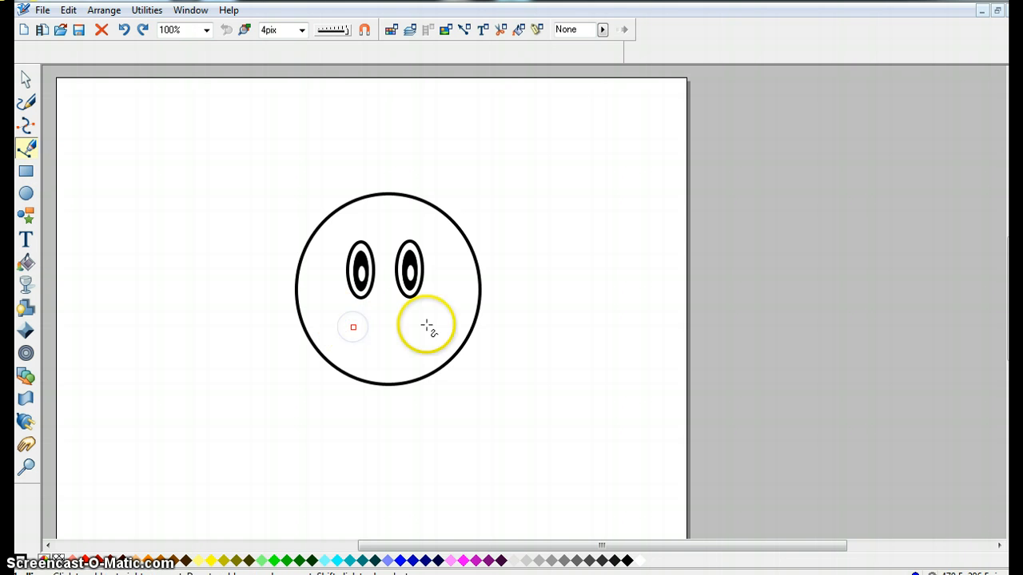
click(420, 325)
click(386, 369)
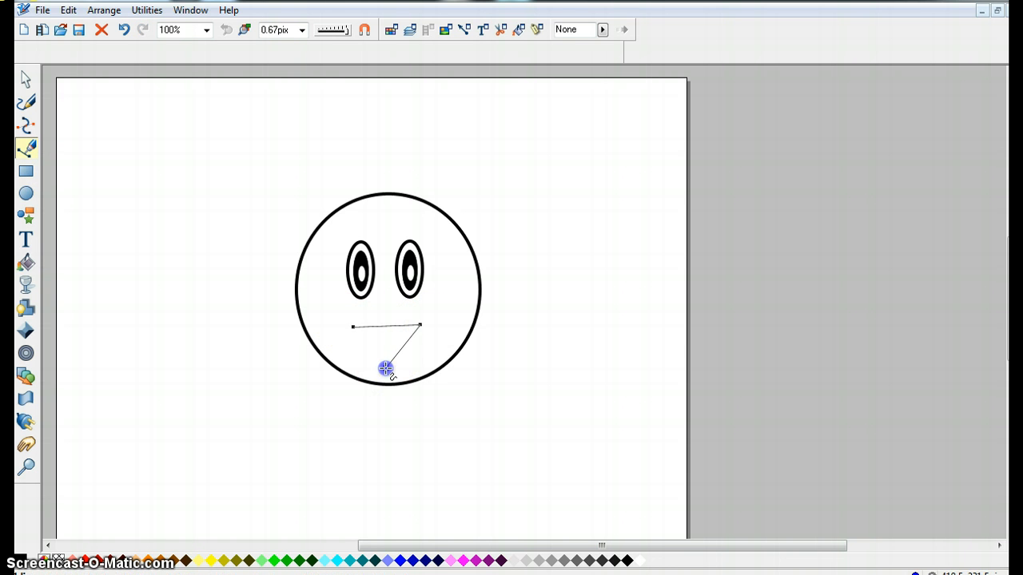
click(352, 327)
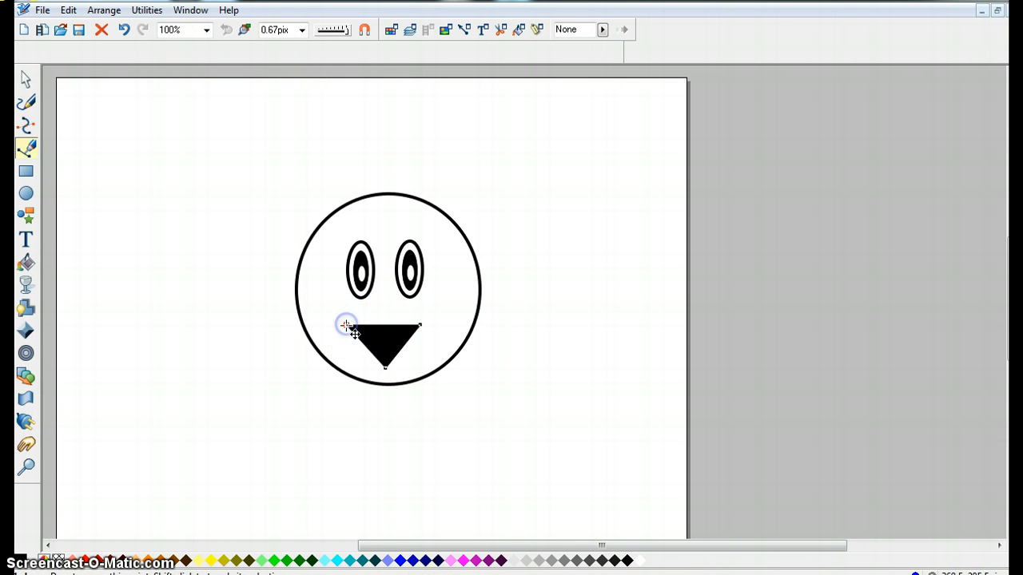
click(426, 323)
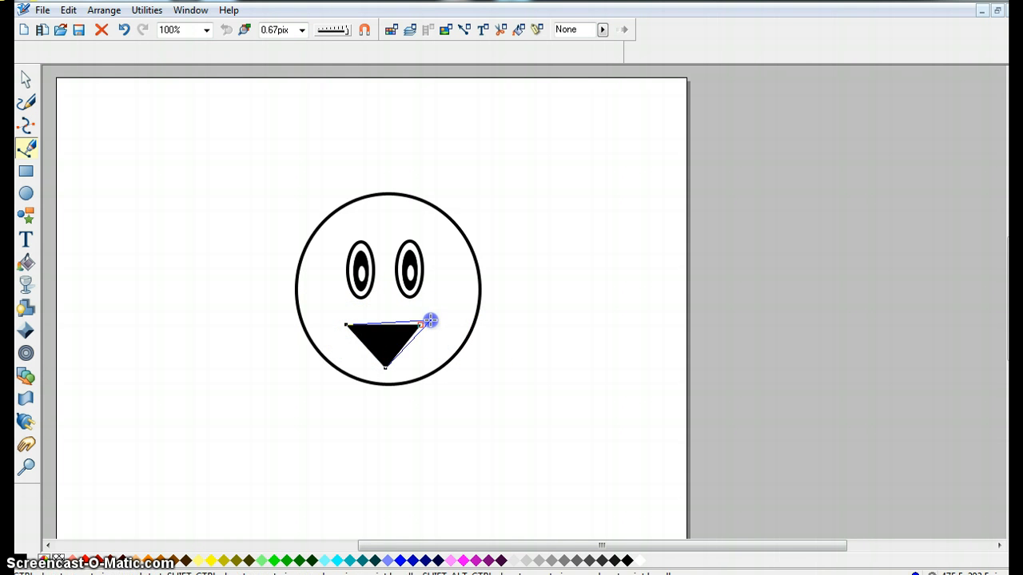
click(385, 366)
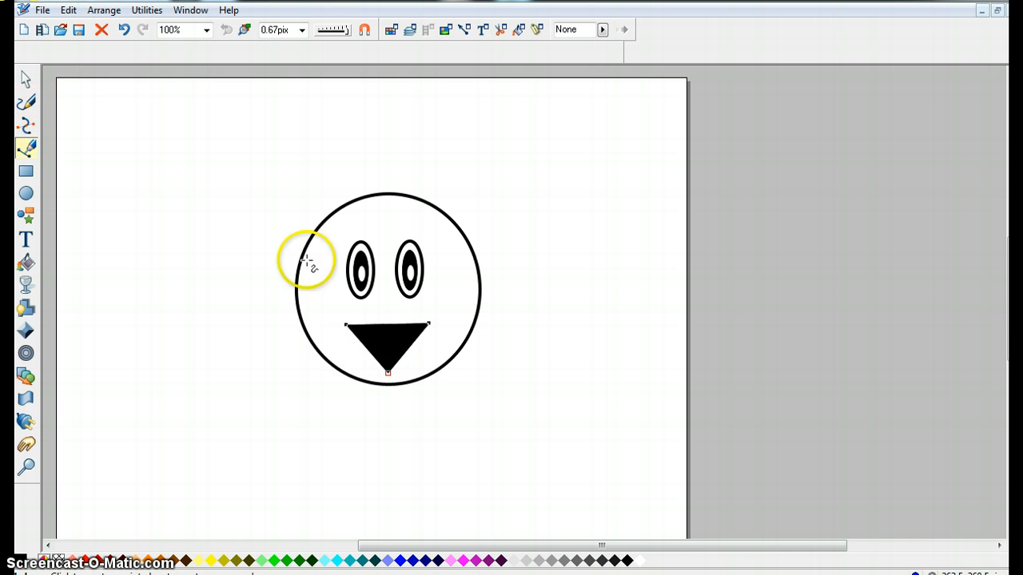
click(26, 80)
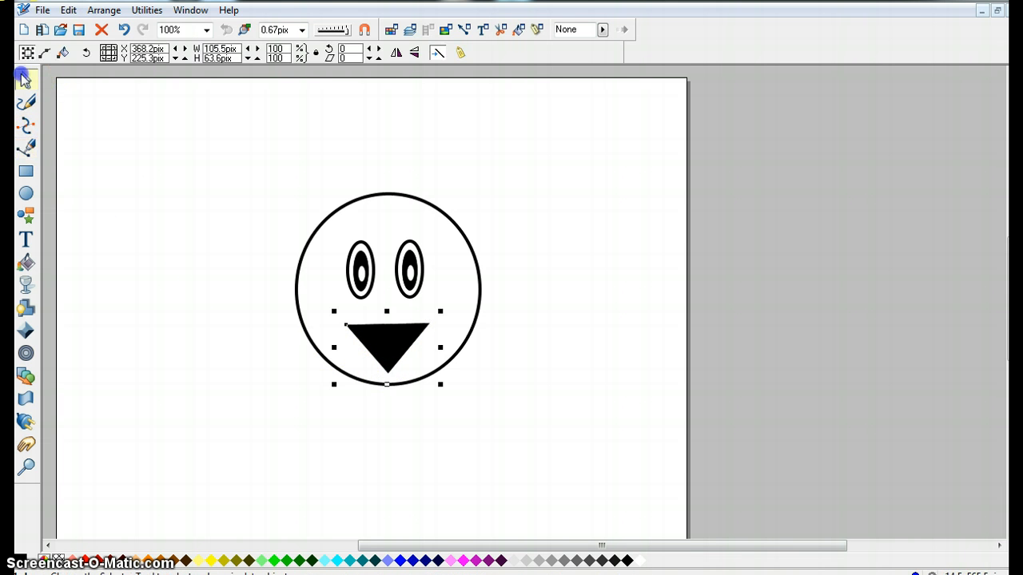
Duplicate the triangular mouth and move the copy to the right of the face.
right_click(384, 337)
click(460, 169)
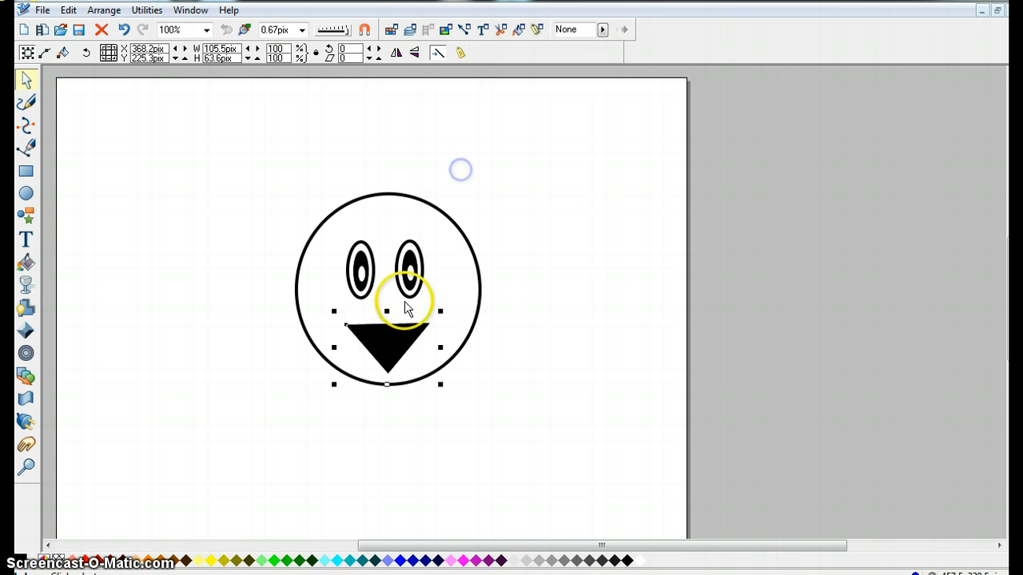
mouse_move(381, 340)
mouse_down()
mouse_move(479, 359)
mouse_move(496, 352)
mouse_move(486, 342)
mouse_up()
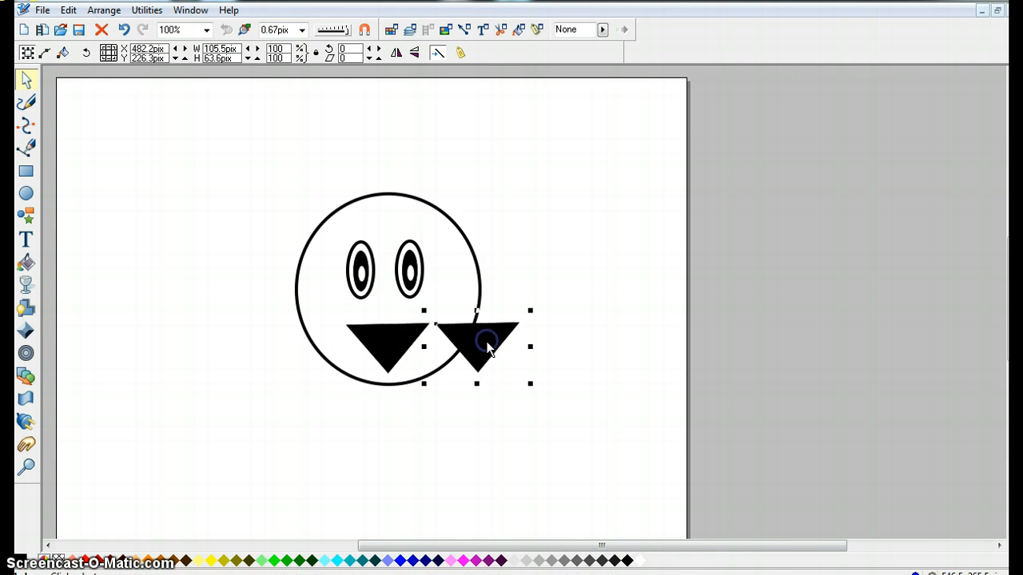
Shrink the copied triangle to about 60 by 36 px, remove the large mouth triangle's fill, and fit the small triangle into its lower tip.
drag(534, 310, 497, 334)
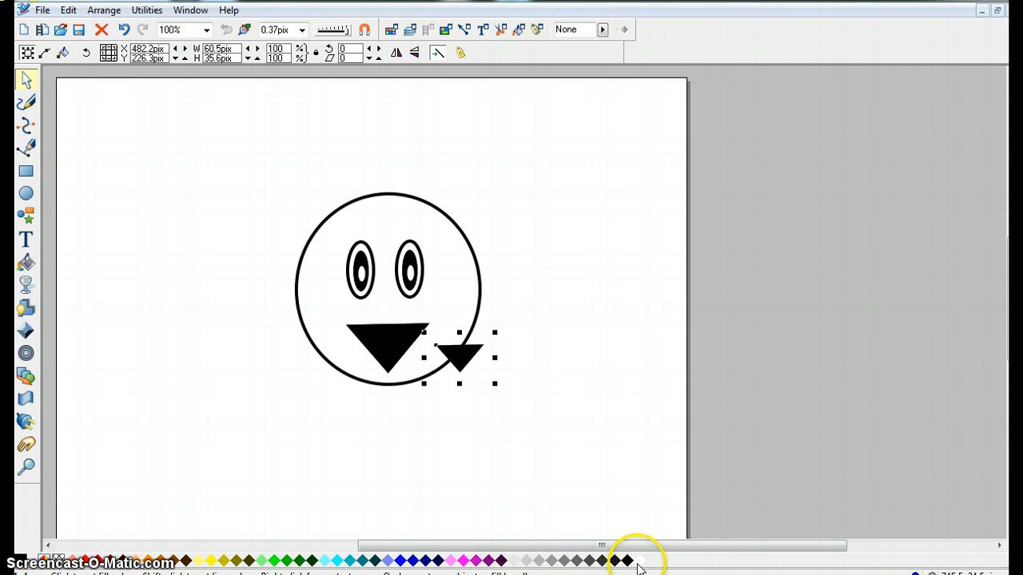
click(388, 340)
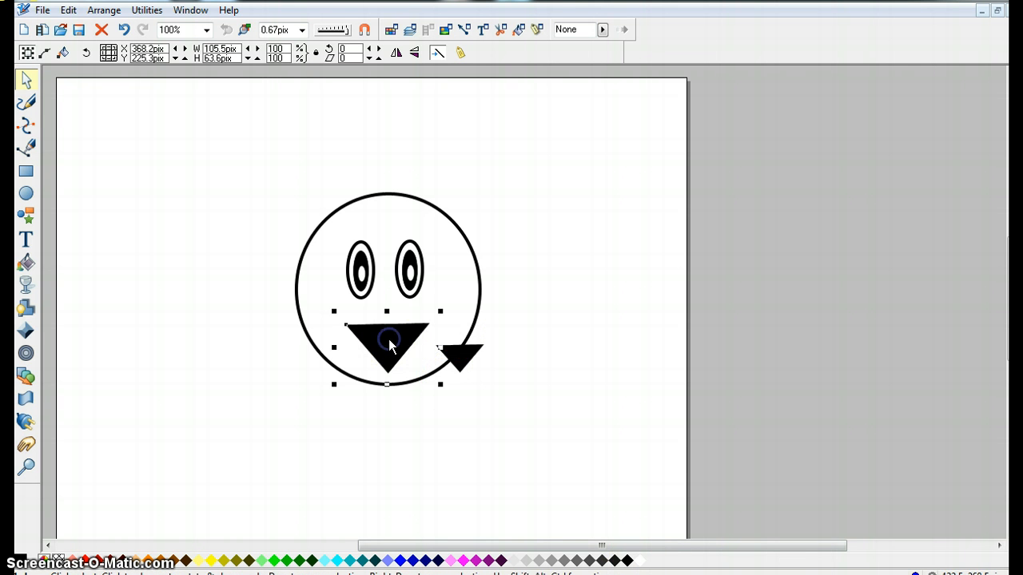
click(641, 561)
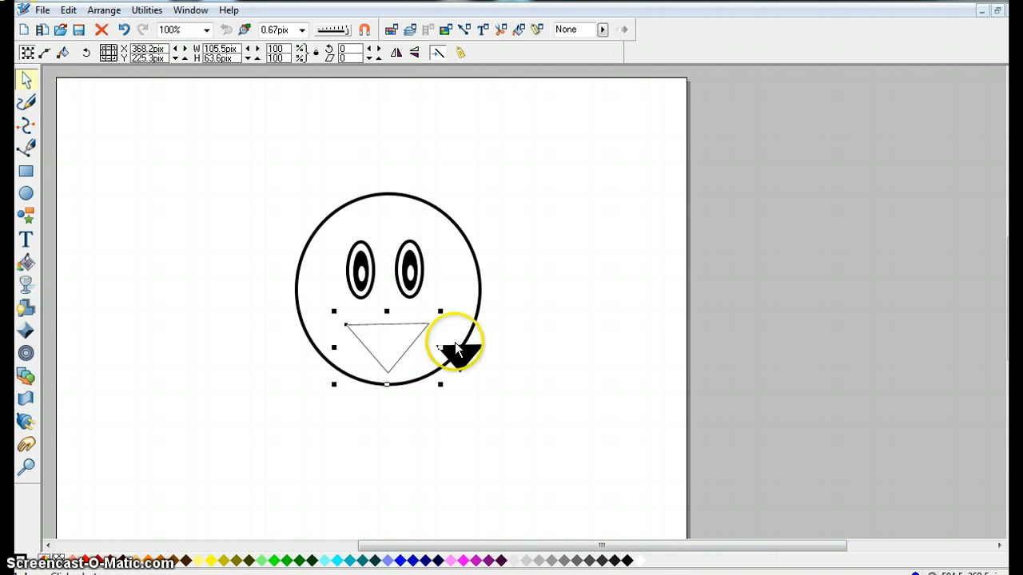
drag(457, 350, 384, 355)
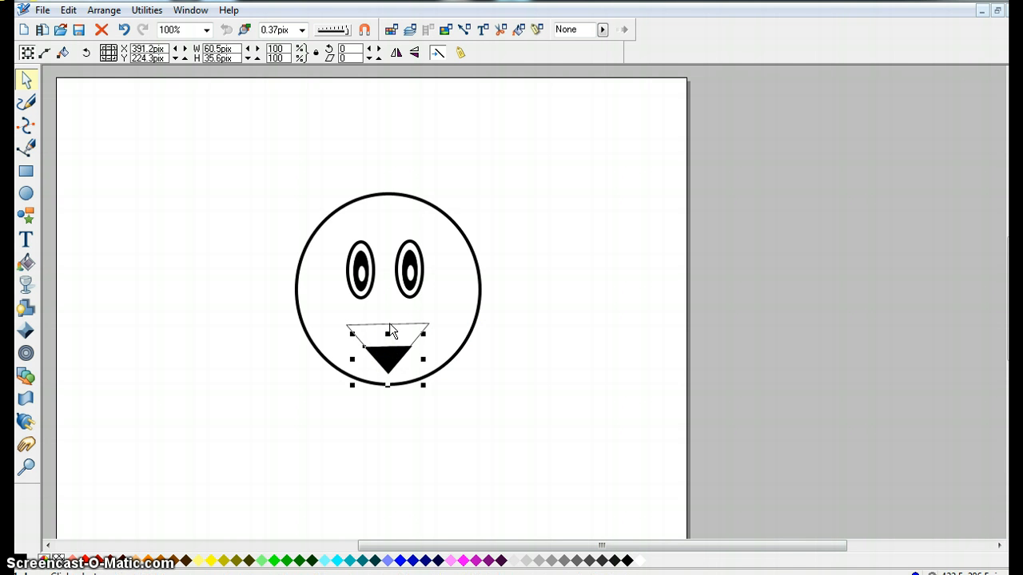
Set the outline of the large mouth triangle to a 4pix line width.
click(390, 324)
click(379, 323)
click(365, 324)
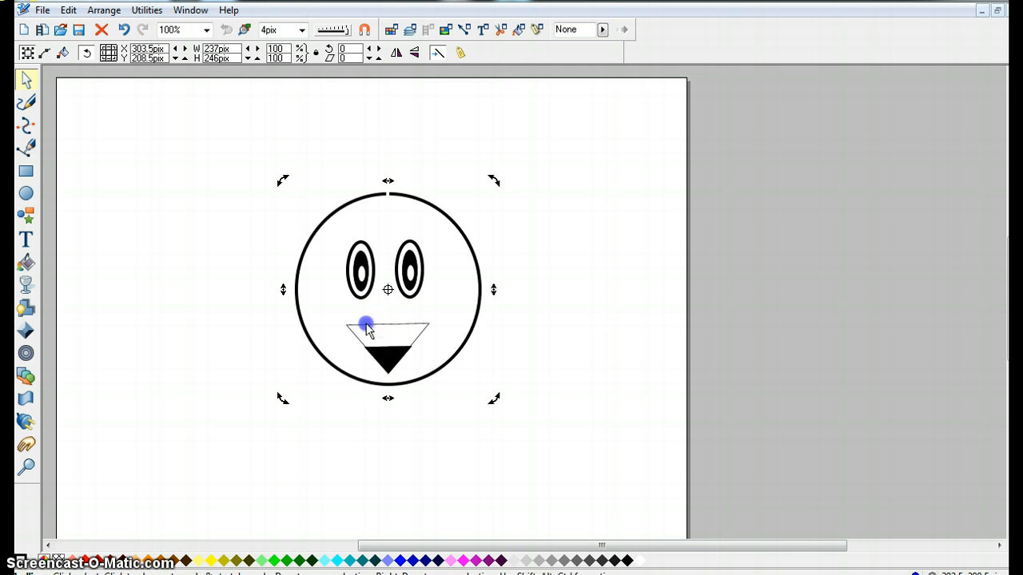
click(357, 324)
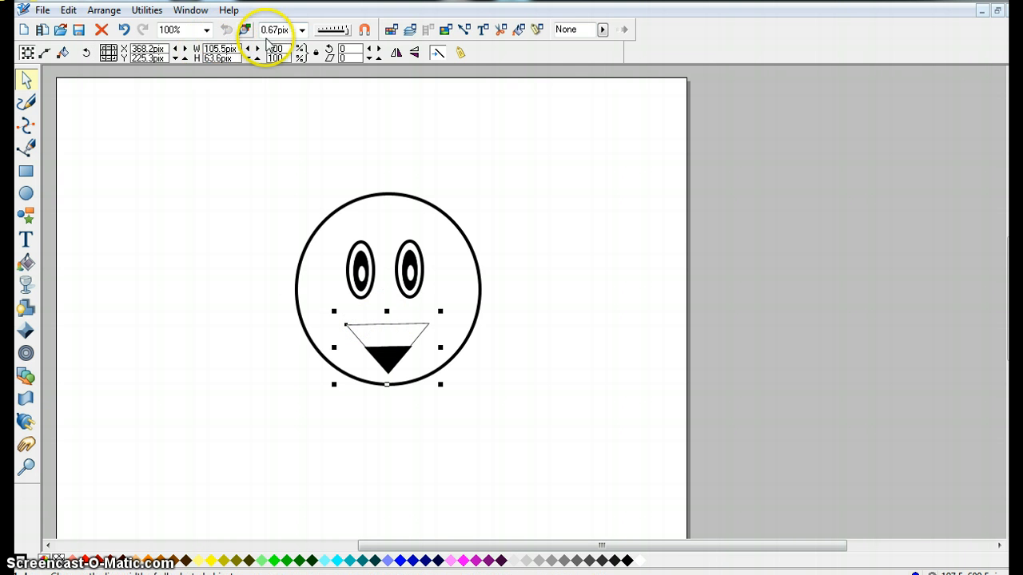
click(301, 29)
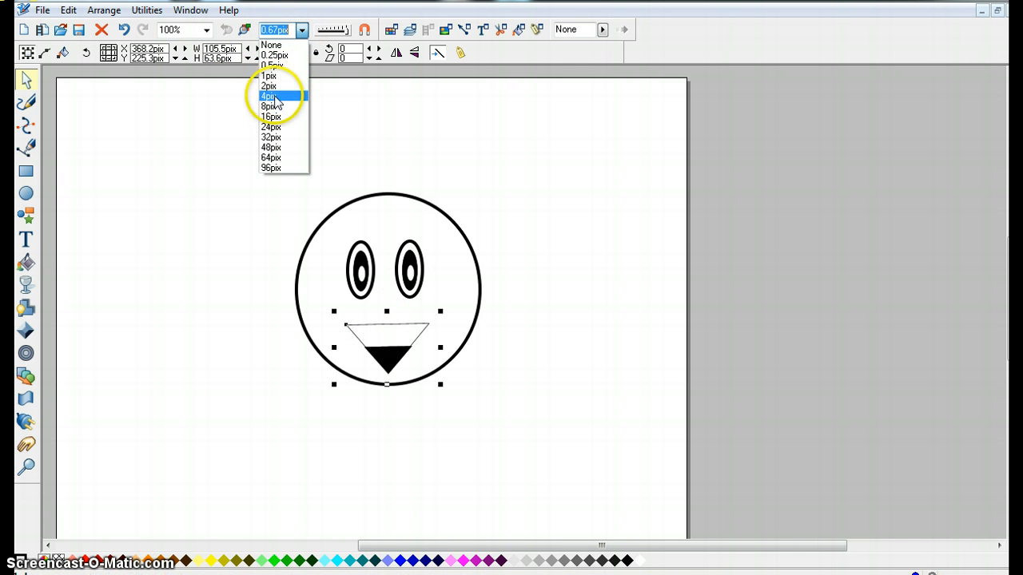
click(274, 96)
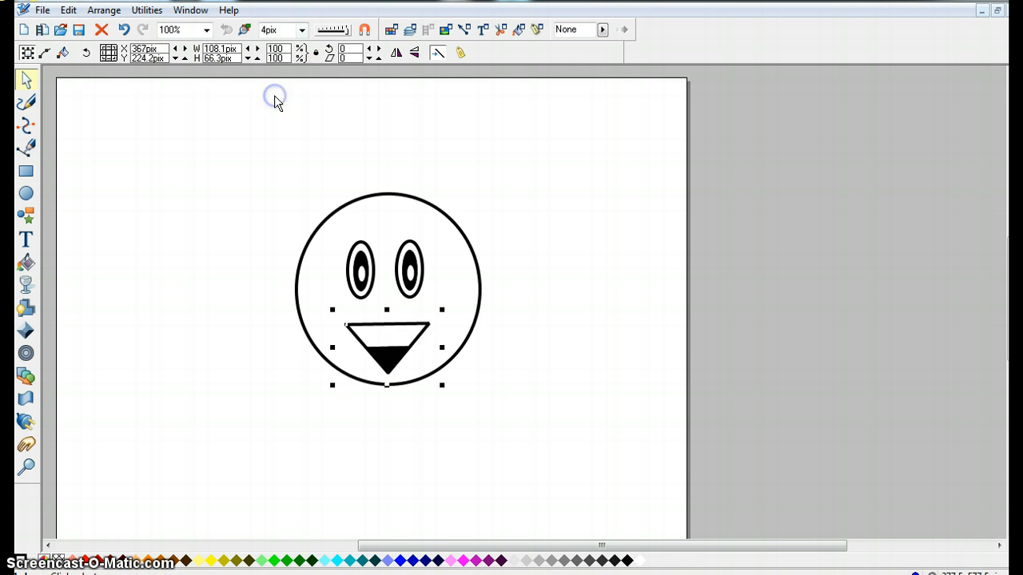
click(26, 148)
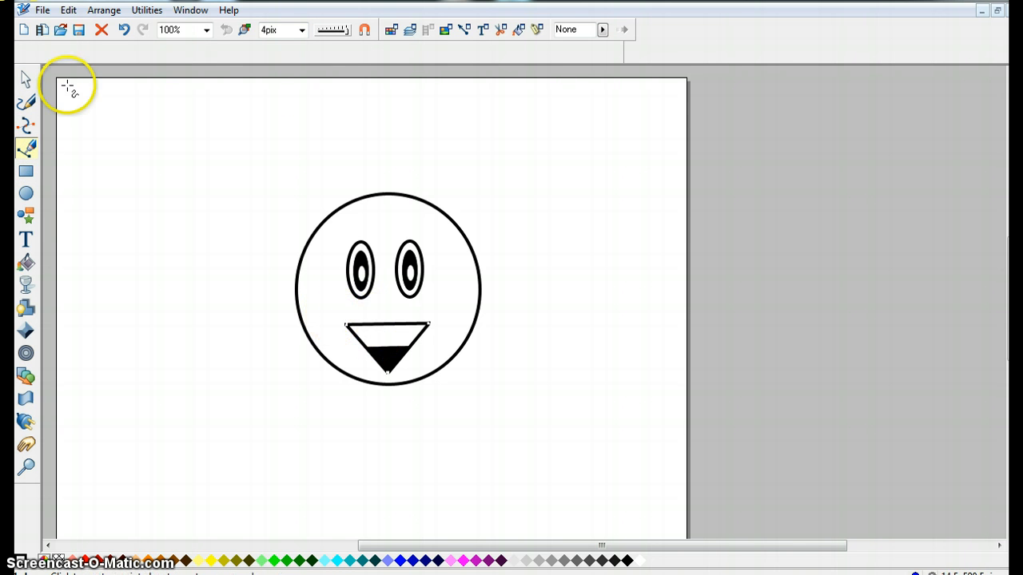
click(222, 310)
click(26, 79)
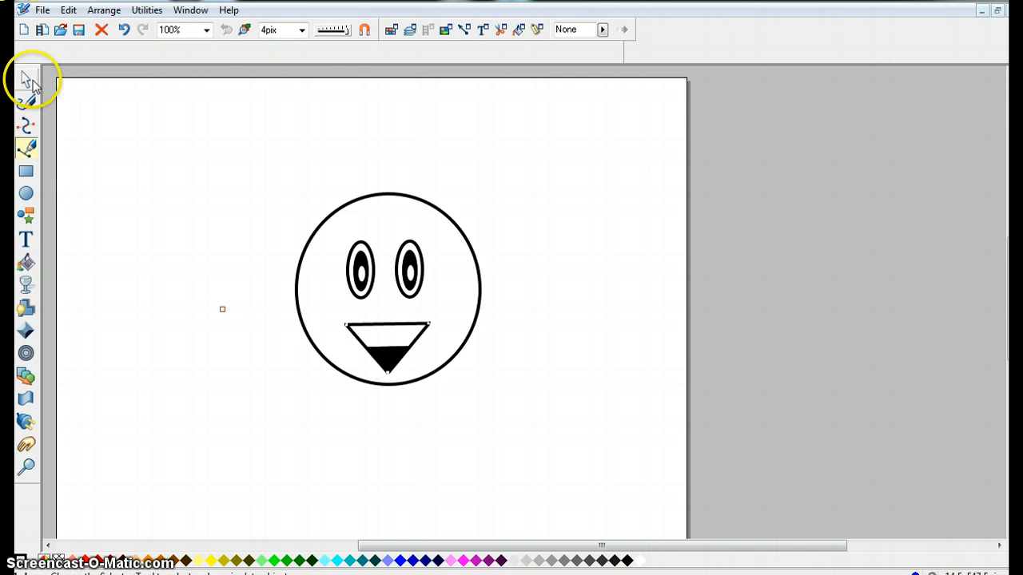
click(26, 148)
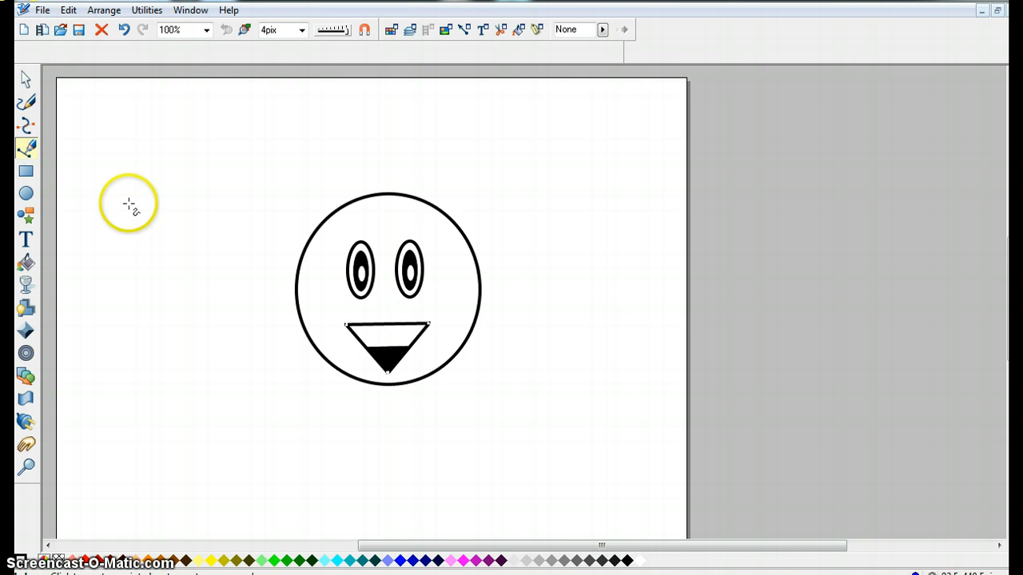
click(25, 78)
click(116, 122)
click(26, 148)
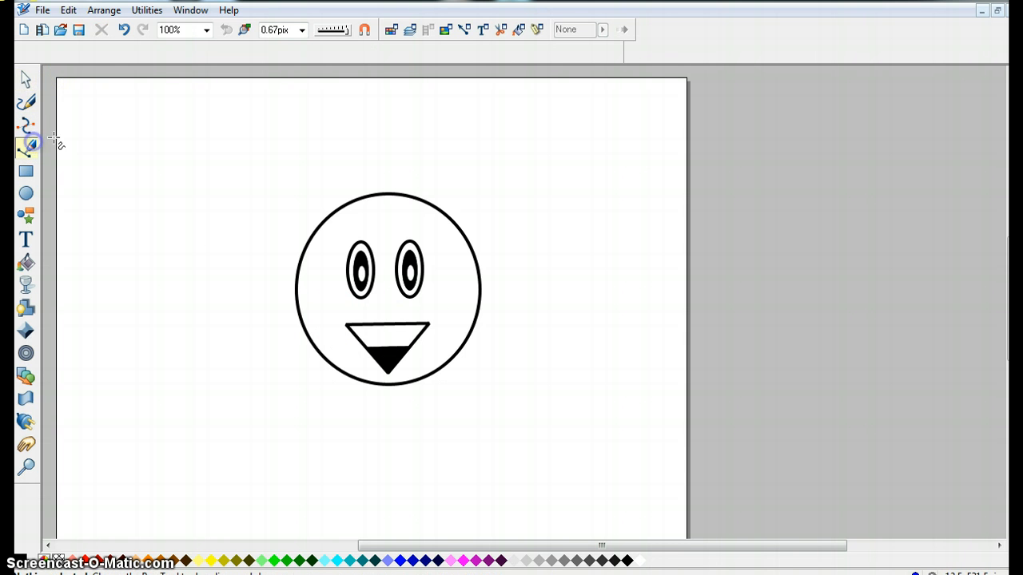
Draw three vertical tooth lines across the upper band of the mouth with the Pen tool.
click(367, 326)
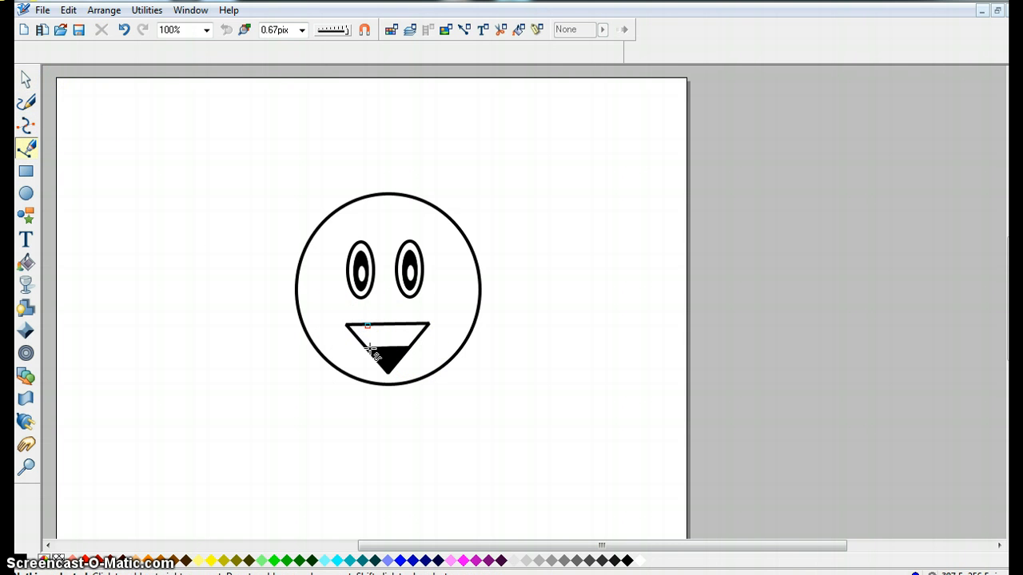
click(368, 348)
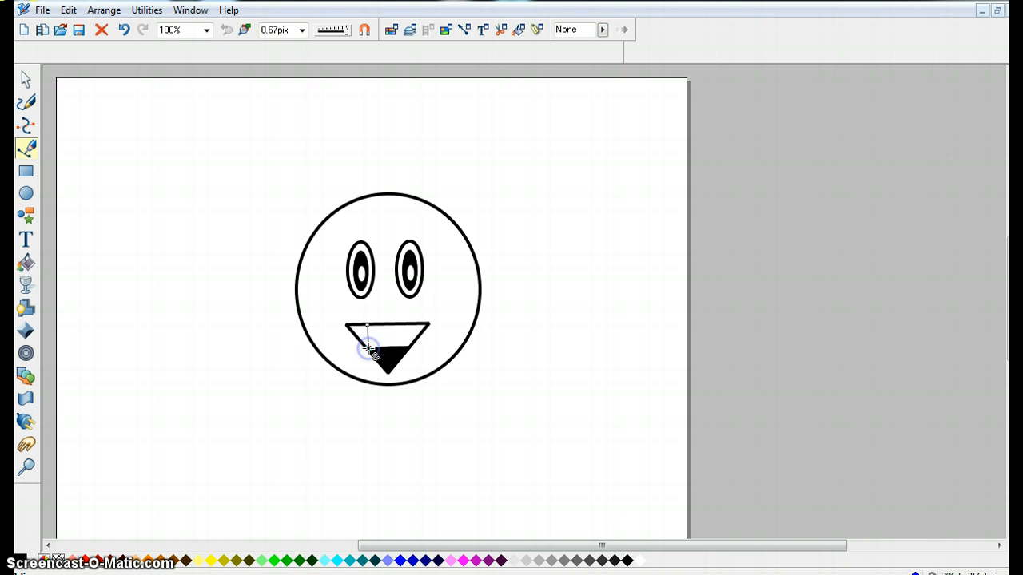
click(33, 79)
click(118, 141)
click(28, 150)
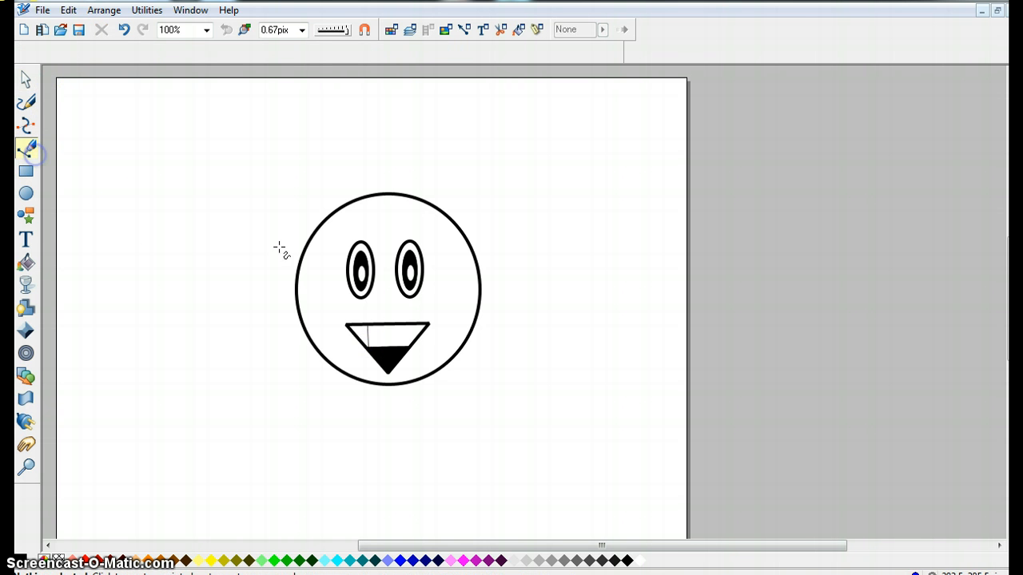
drag(389, 324, 390, 348)
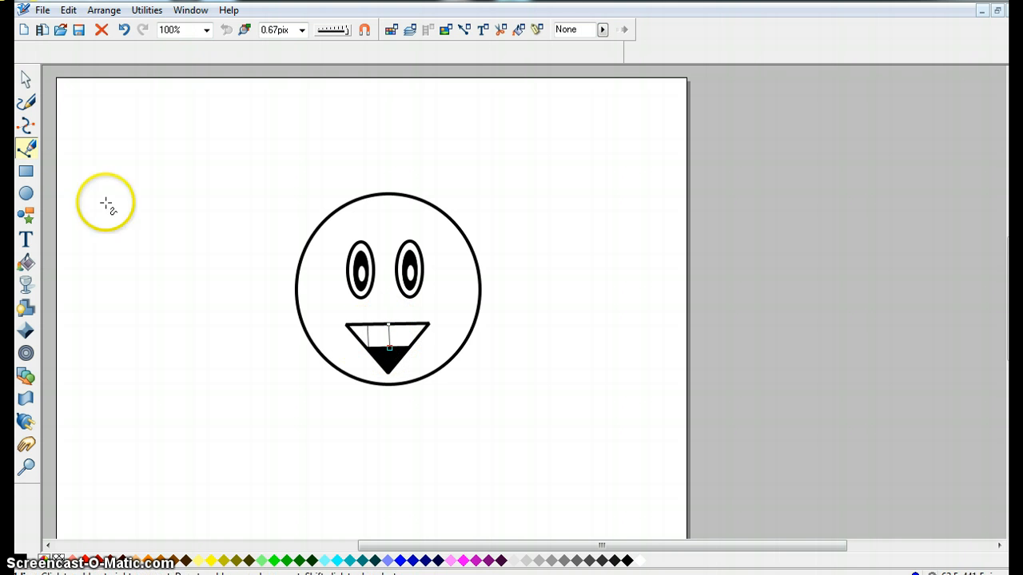
click(26, 80)
click(128, 163)
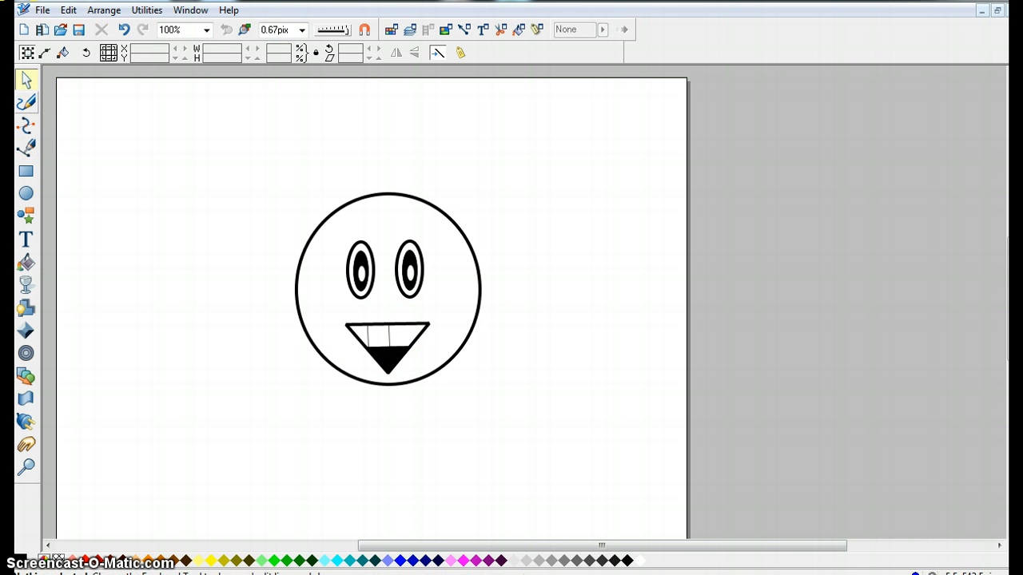
click(198, 181)
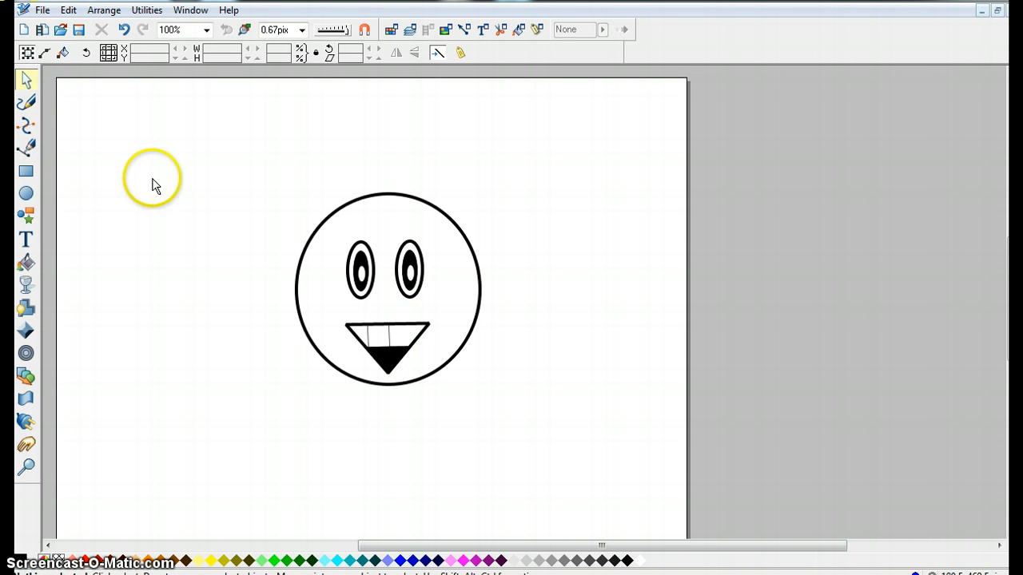
click(26, 148)
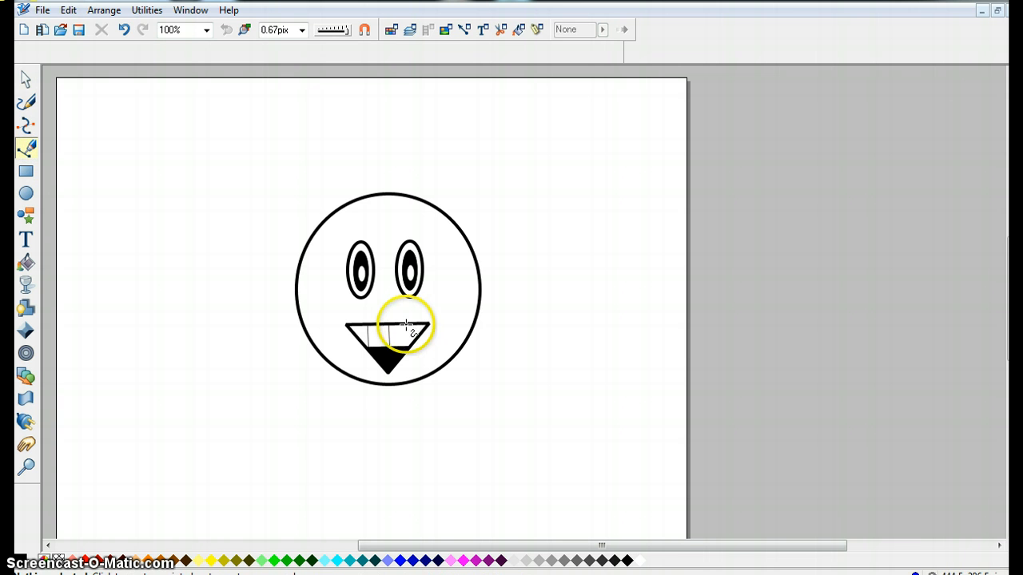
click(406, 325)
click(407, 349)
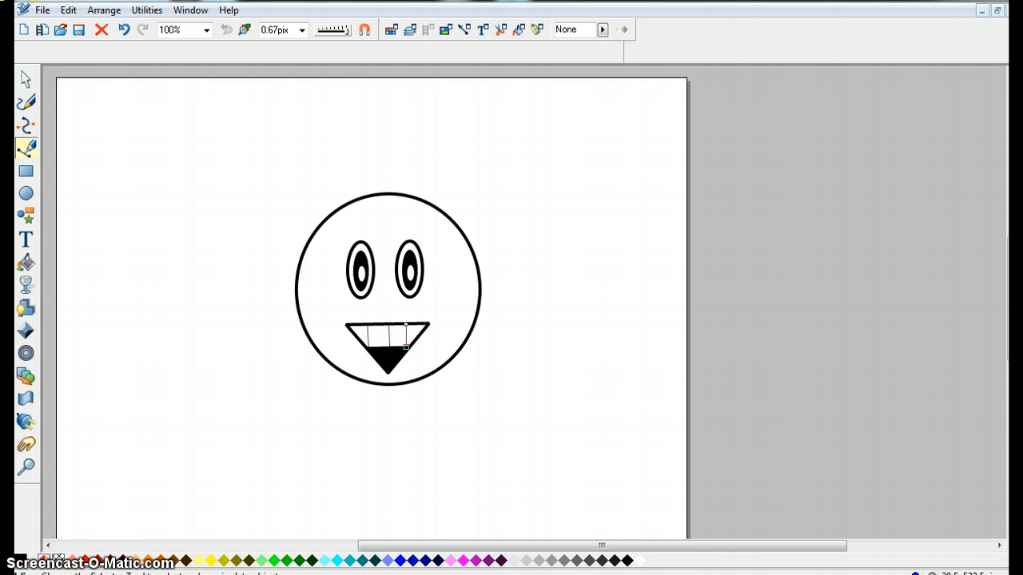
click(23, 80)
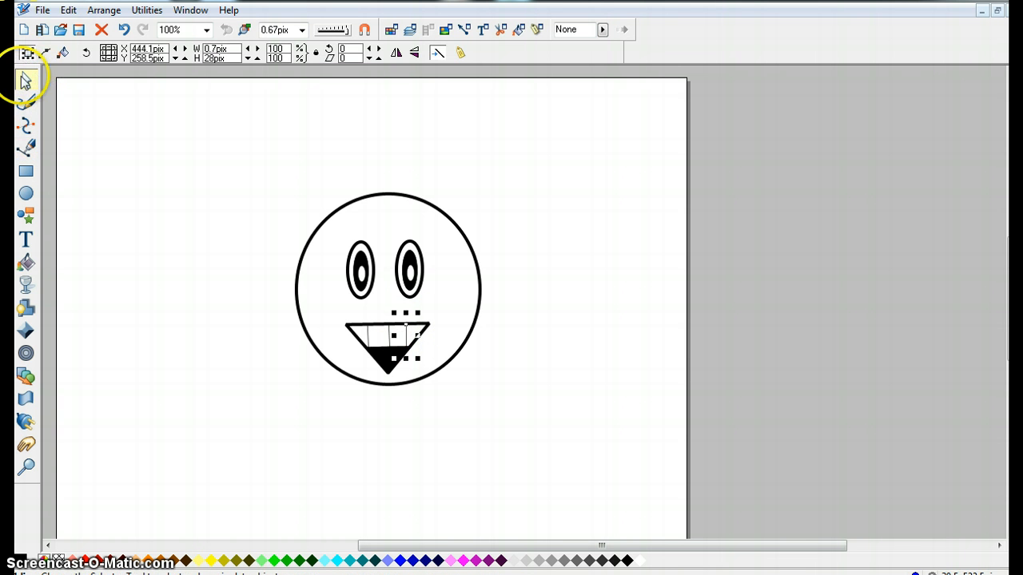
Thicken the three tooth lines to a 2pix line width.
click(302, 30)
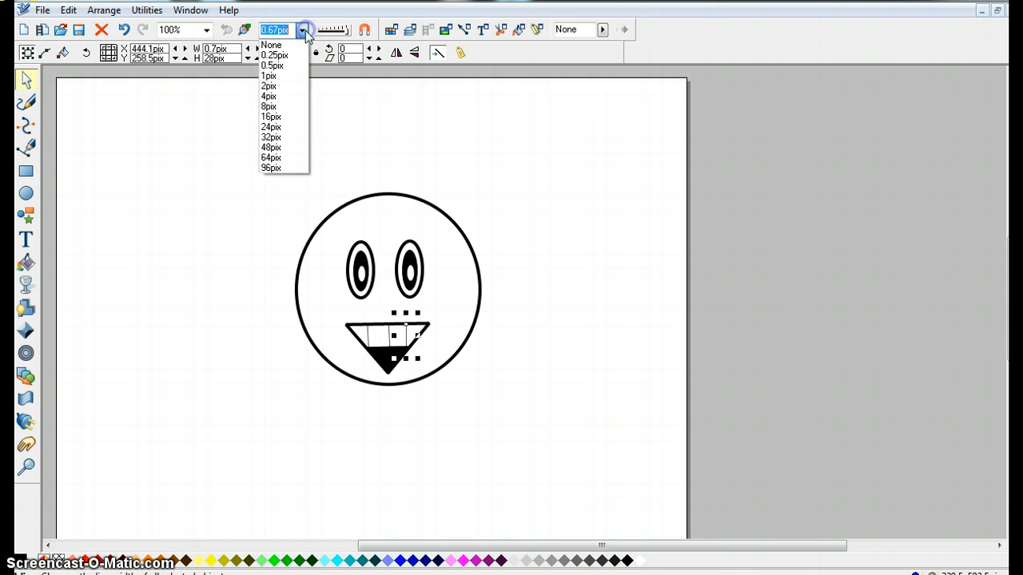
click(276, 86)
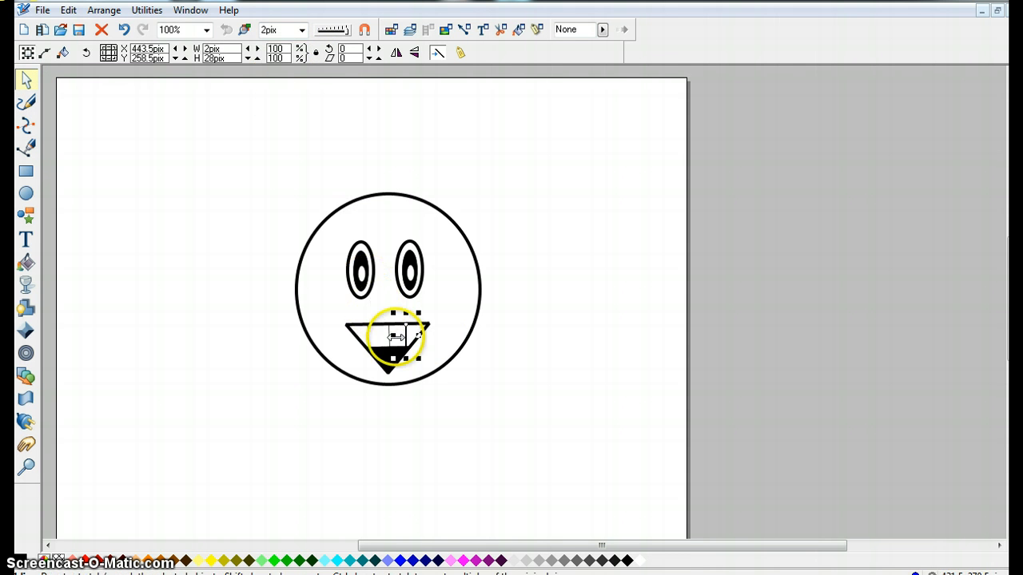
click(369, 339)
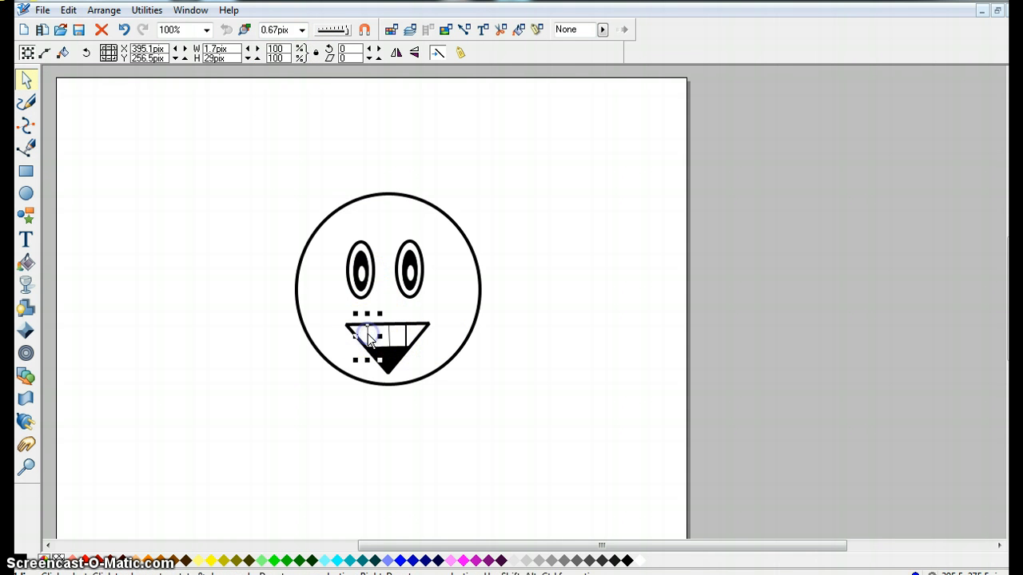
click(302, 30)
click(270, 86)
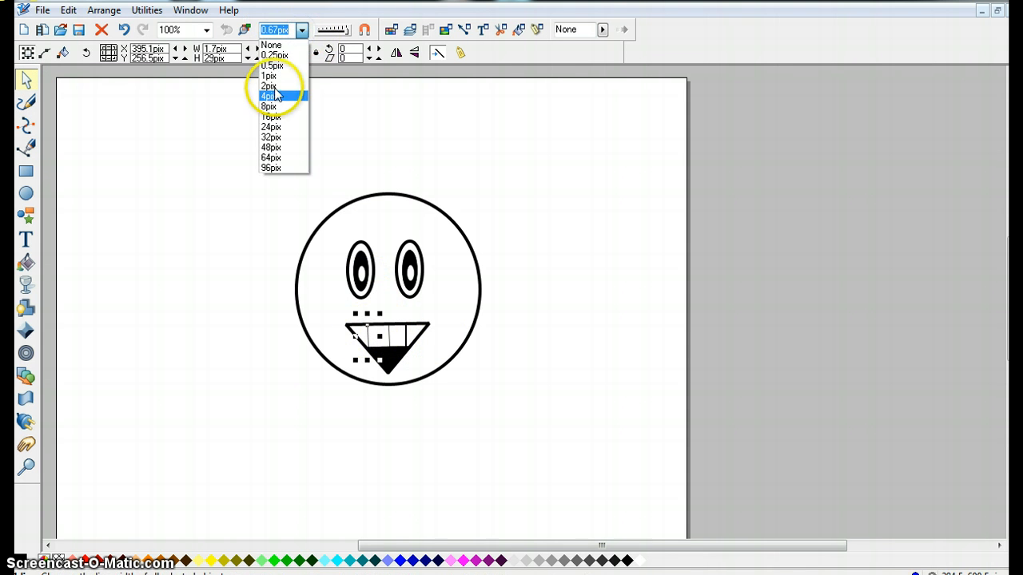
click(125, 205)
click(361, 340)
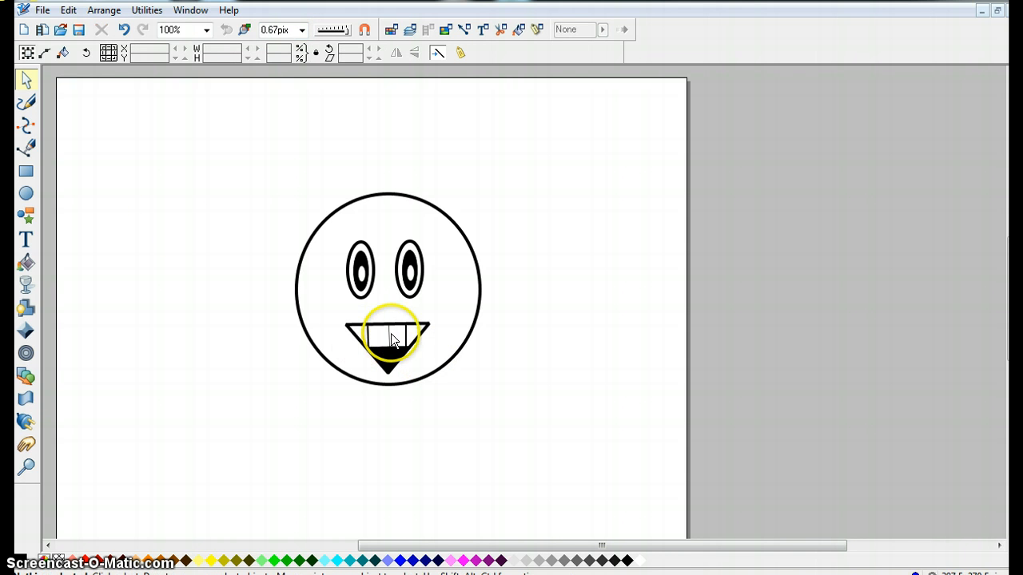
click(389, 337)
click(302, 30)
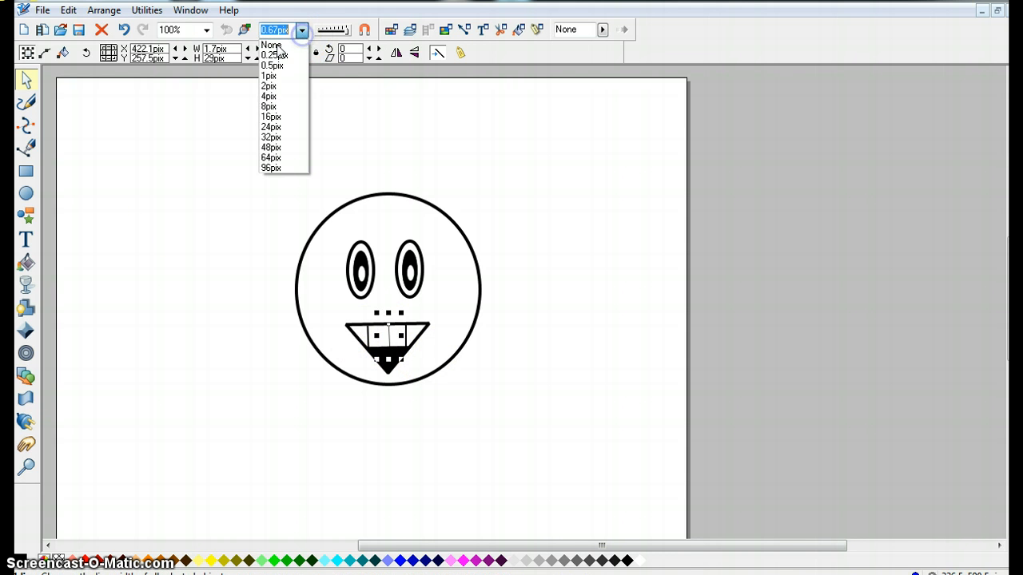
click(284, 88)
click(250, 307)
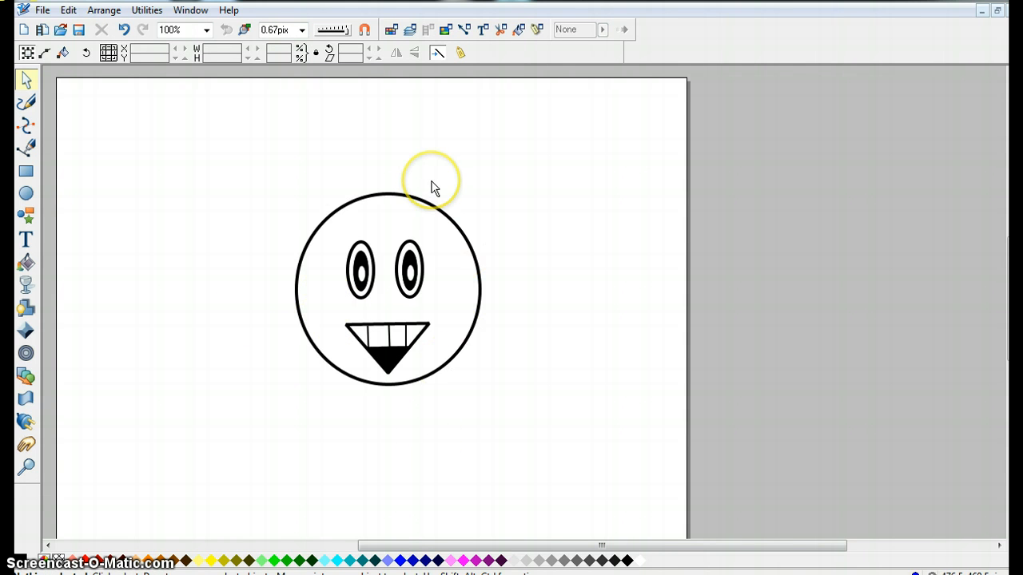
Duplicate the large face circle and move the copy to the right of the first face.
click(347, 206)
right_click(346, 206)
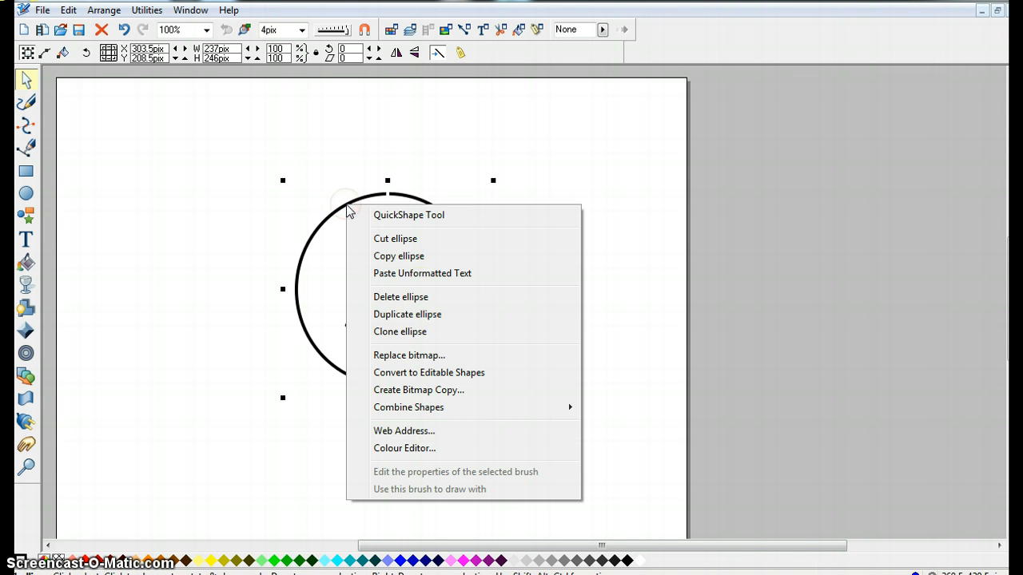
click(429, 331)
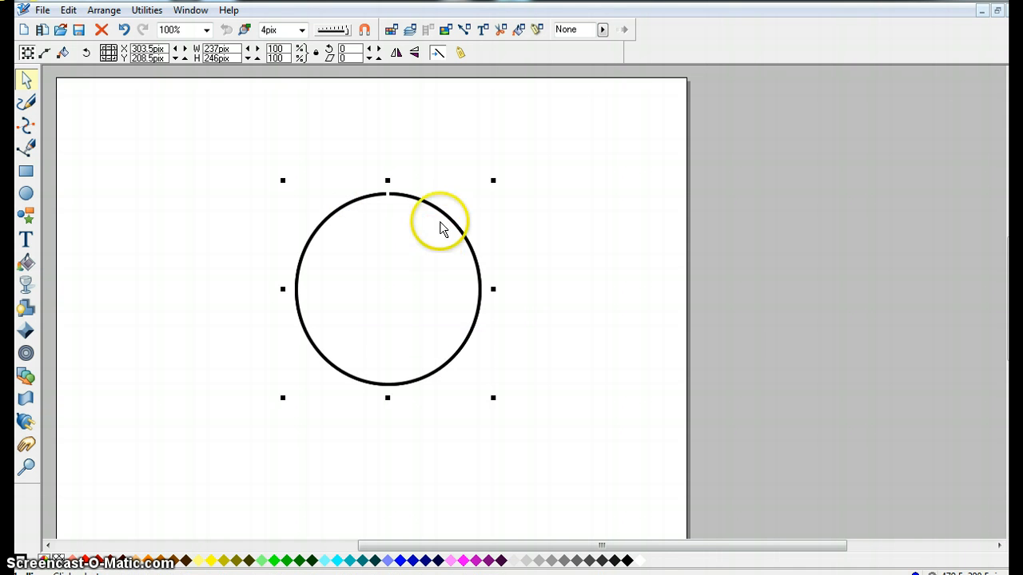
mouse_move(446, 212)
mouse_down()
mouse_move(568, 235)
mouse_move(683, 229)
mouse_move(674, 218)
mouse_move(703, 210)
mouse_up()
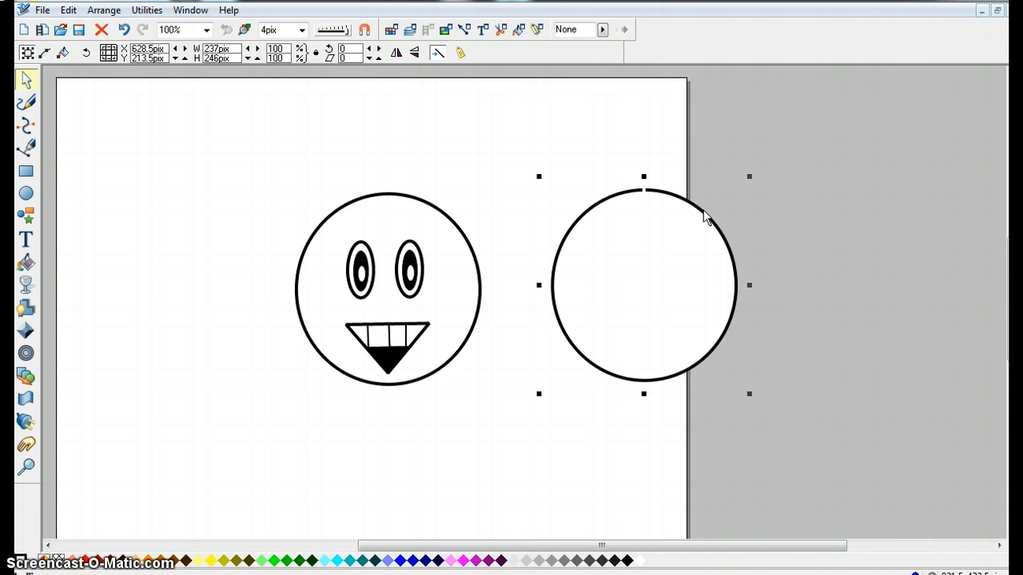
Draw a line about 300 px long across the second circle with the Pen tool and bend it into an upward arc.
click(22, 151)
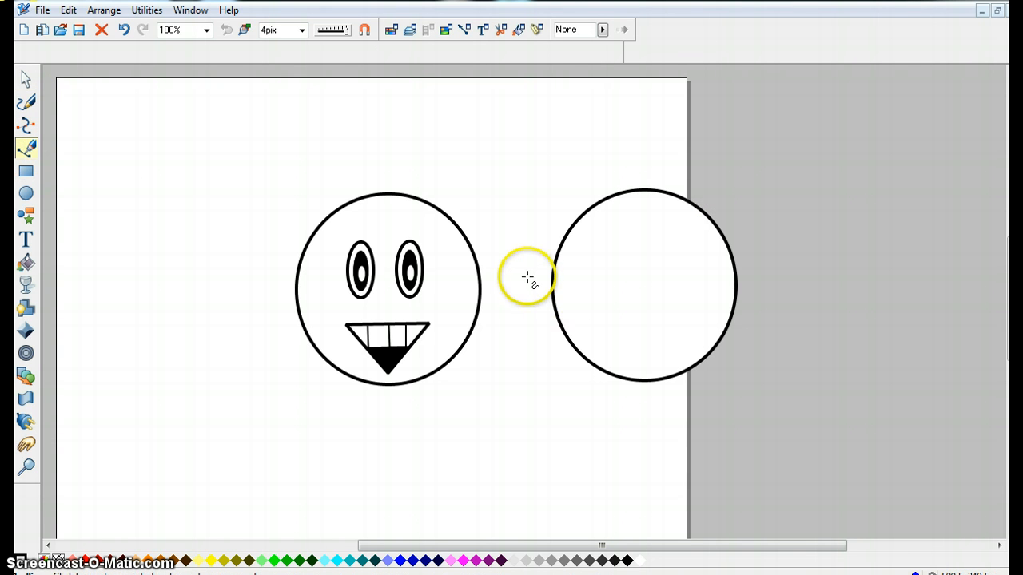
click(527, 277)
click(763, 276)
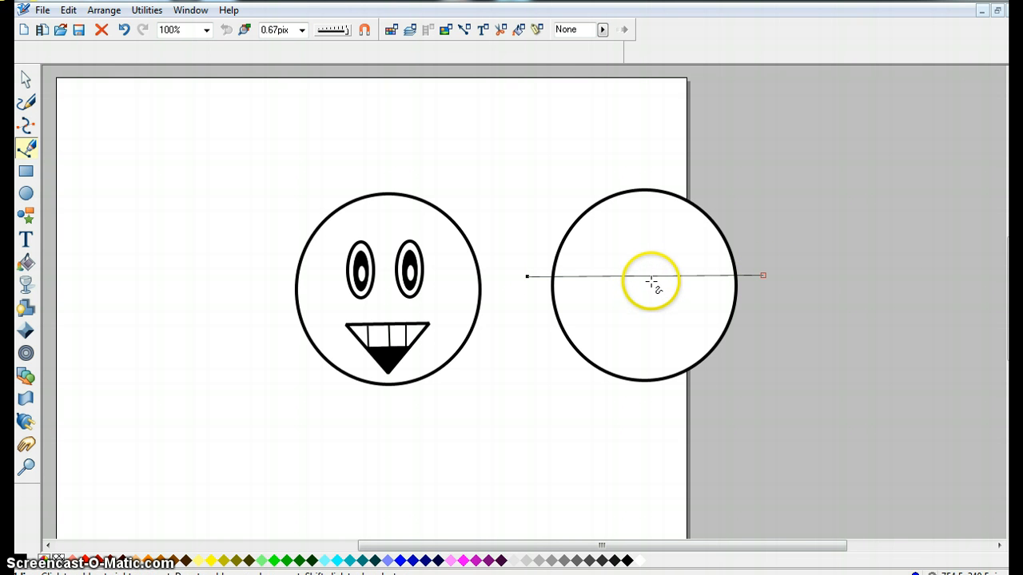
drag(654, 278, 651, 245)
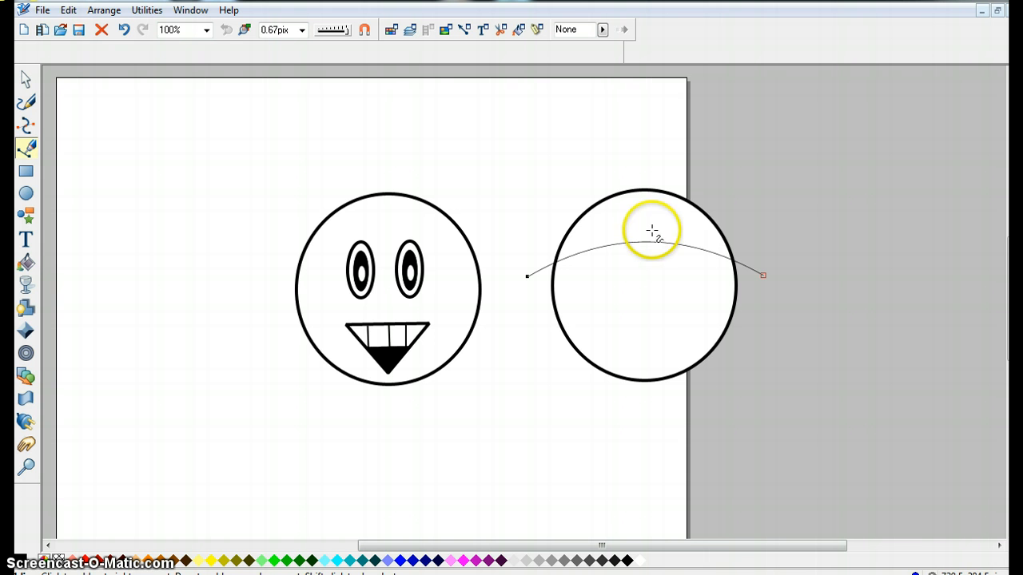
click(24, 80)
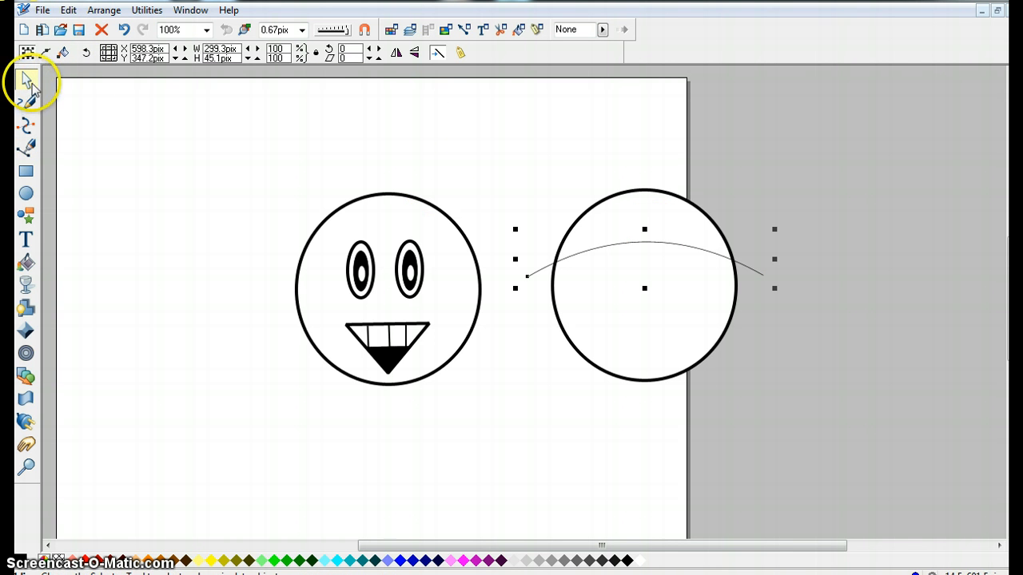
Slice the second circle along the arc with Slice (cut) Shapes and move the lower piece aside.
drag(476, 140, 823, 404)
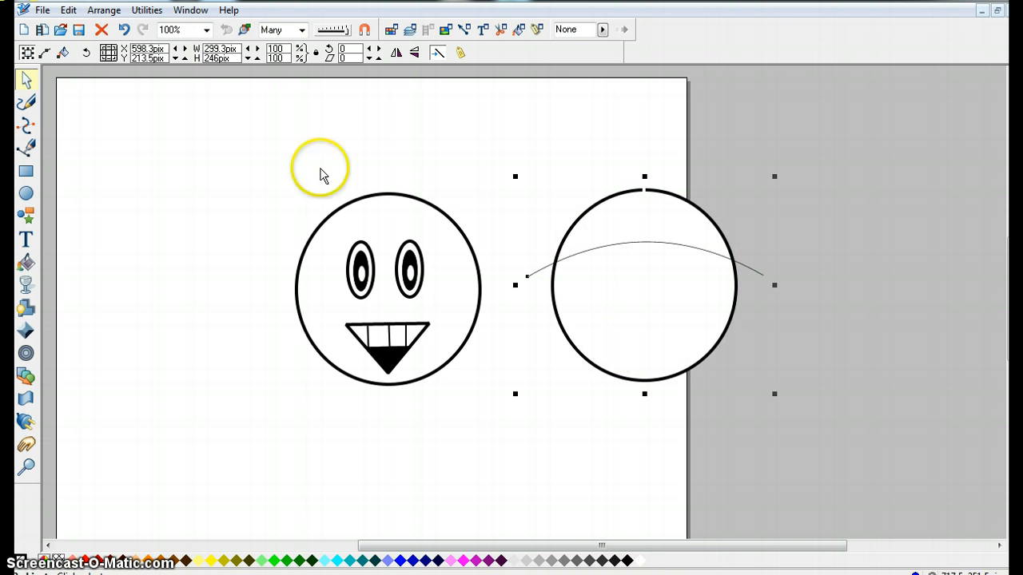
click(104, 9)
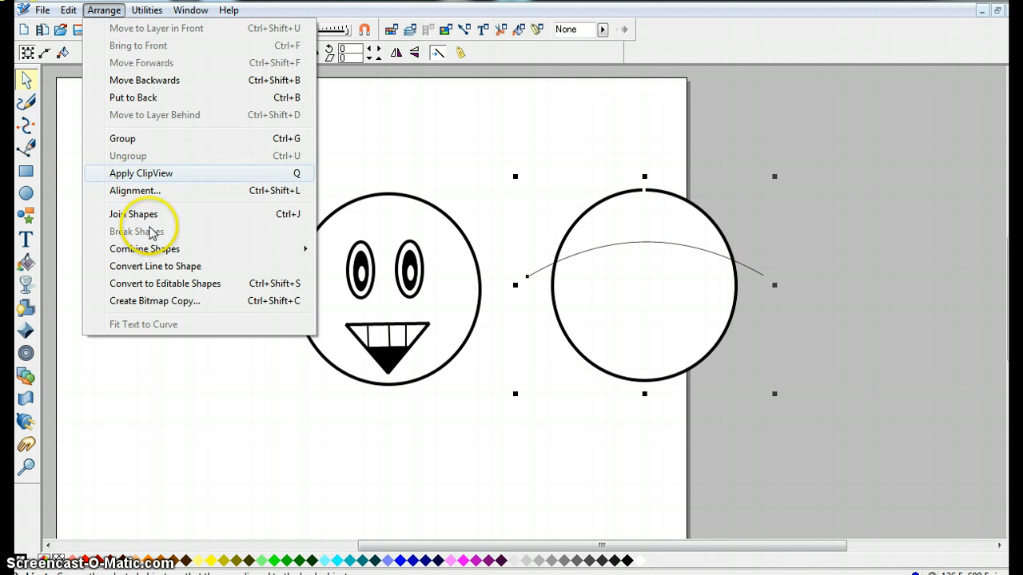
mouse_move(163, 249)
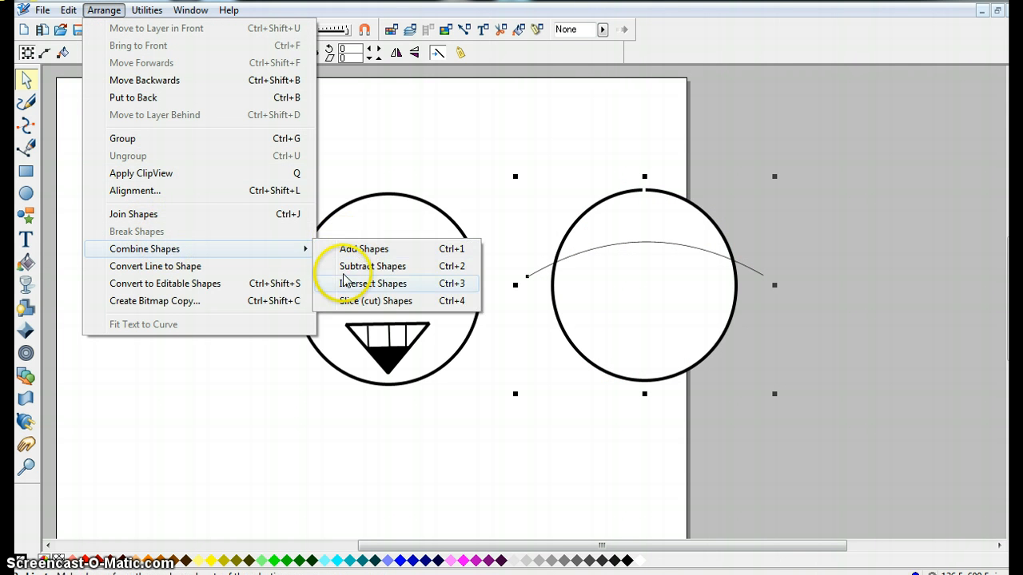
click(356, 300)
drag(640, 331, 866, 376)
Move the top slice onto the first face as a cap and send it two levels backwards behind the eyes.
drag(612, 215, 359, 216)
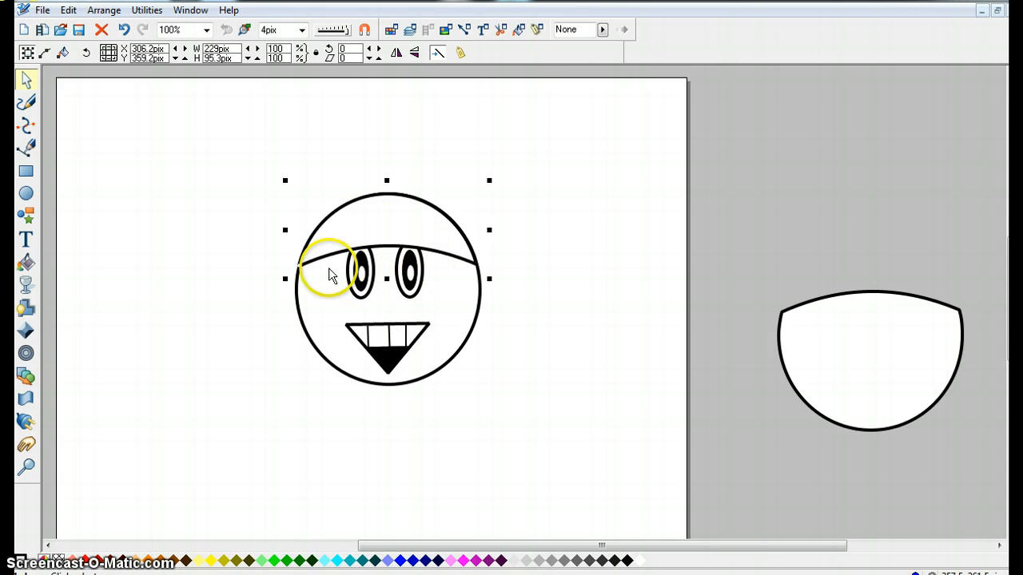
click(104, 9)
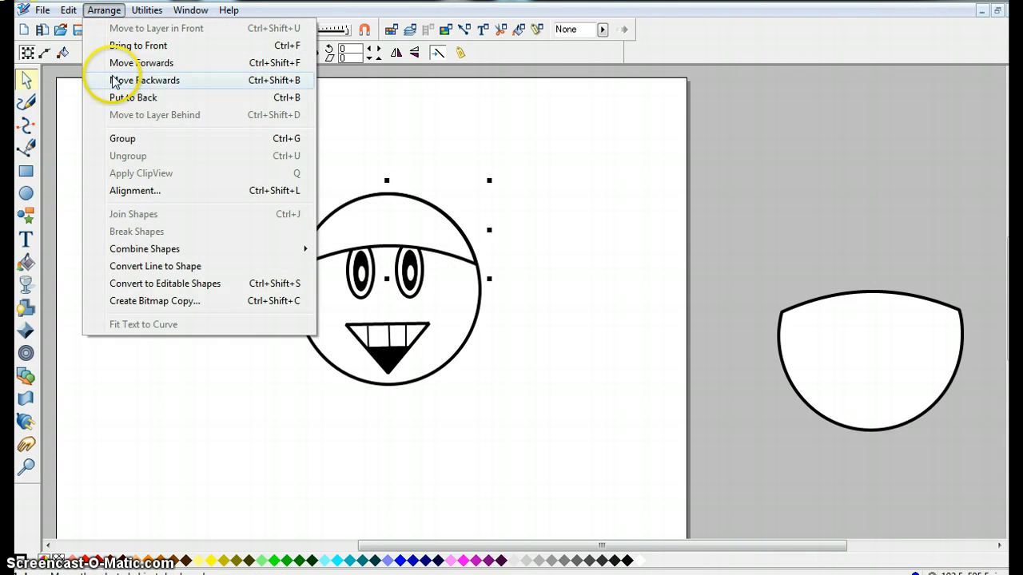
click(114, 80)
click(111, 9)
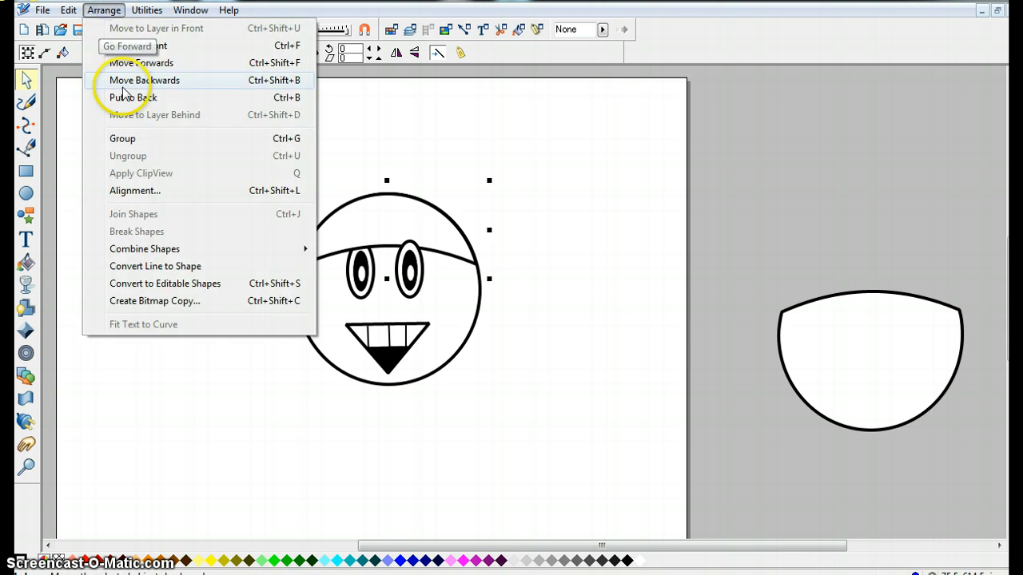
click(124, 80)
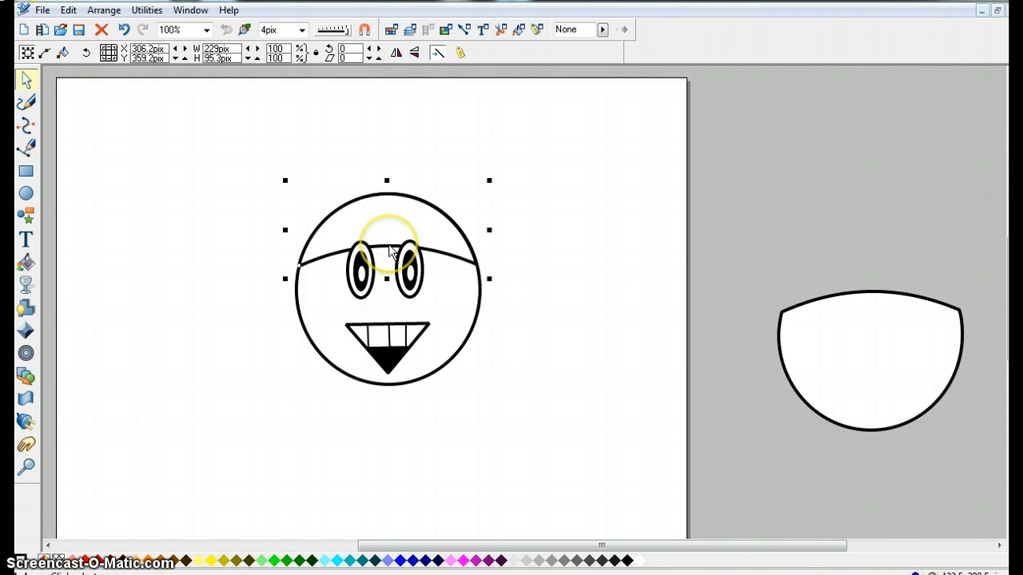
Draw a thin black triangular eyebrow shape with the Pen tool to the left of the first face.
click(28, 152)
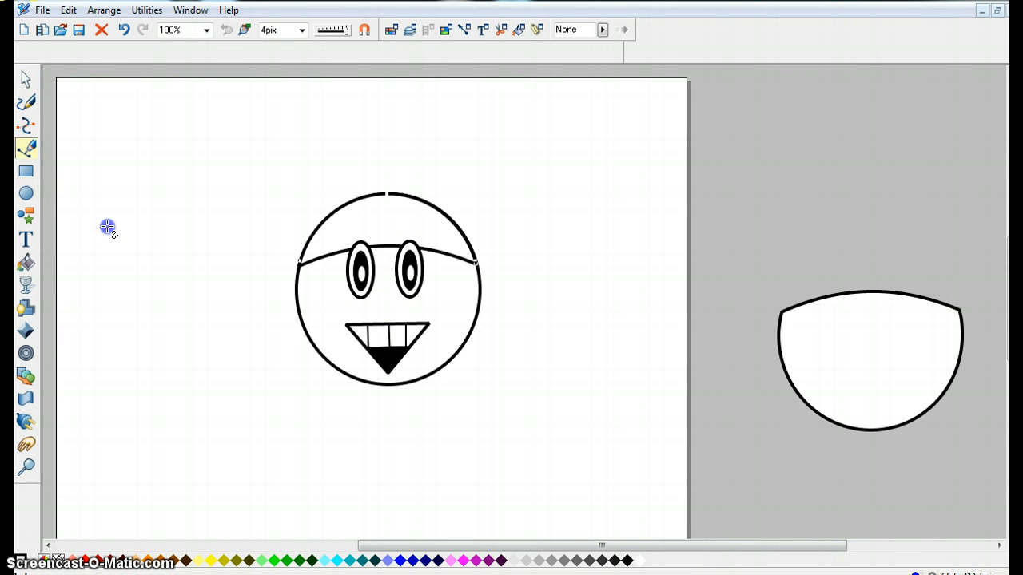
click(131, 249)
click(171, 203)
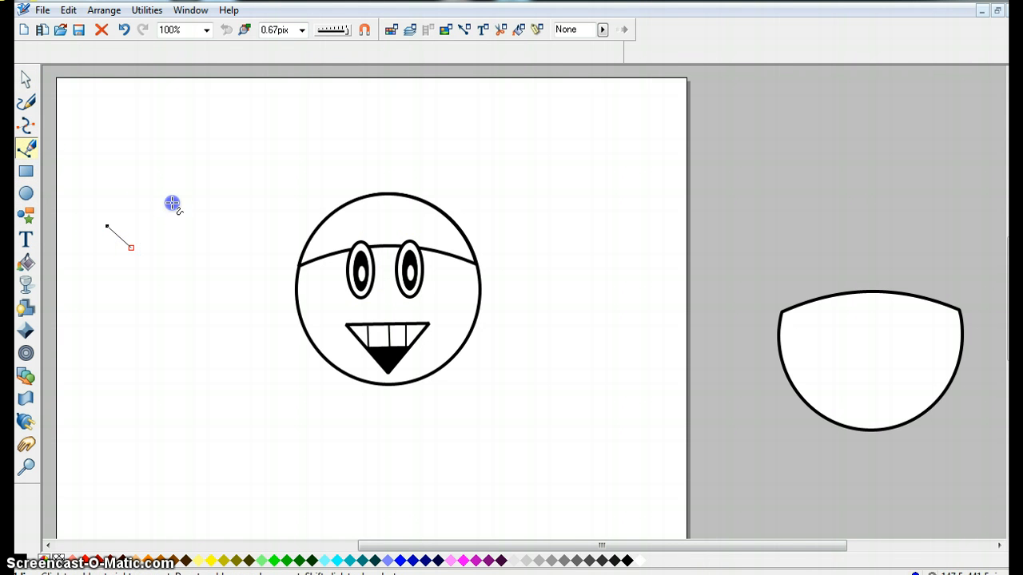
click(108, 228)
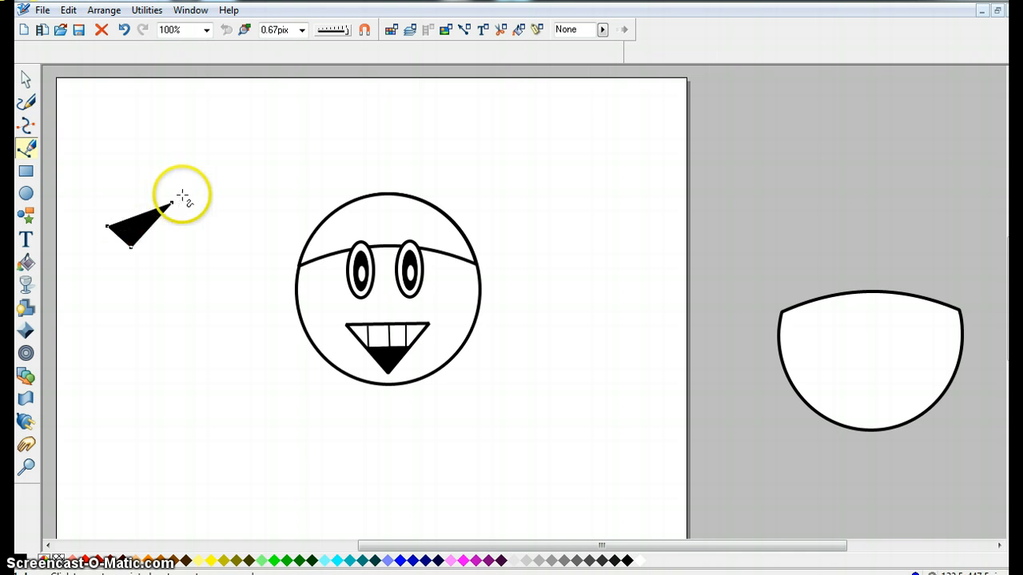
drag(172, 203, 192, 181)
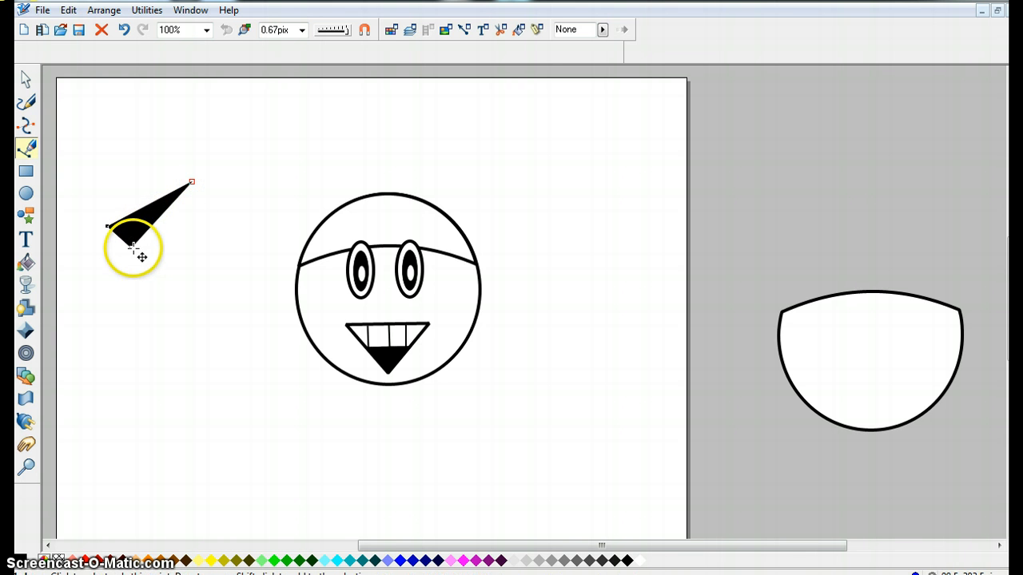
drag(127, 244, 125, 240)
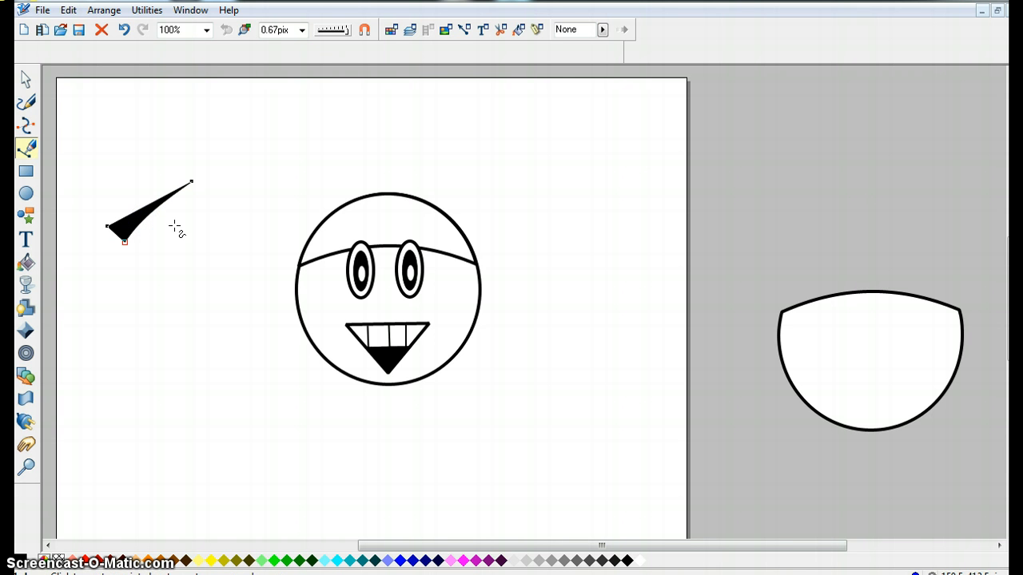
Duplicate the eyebrow shape and move the copy beside the original.
click(25, 80)
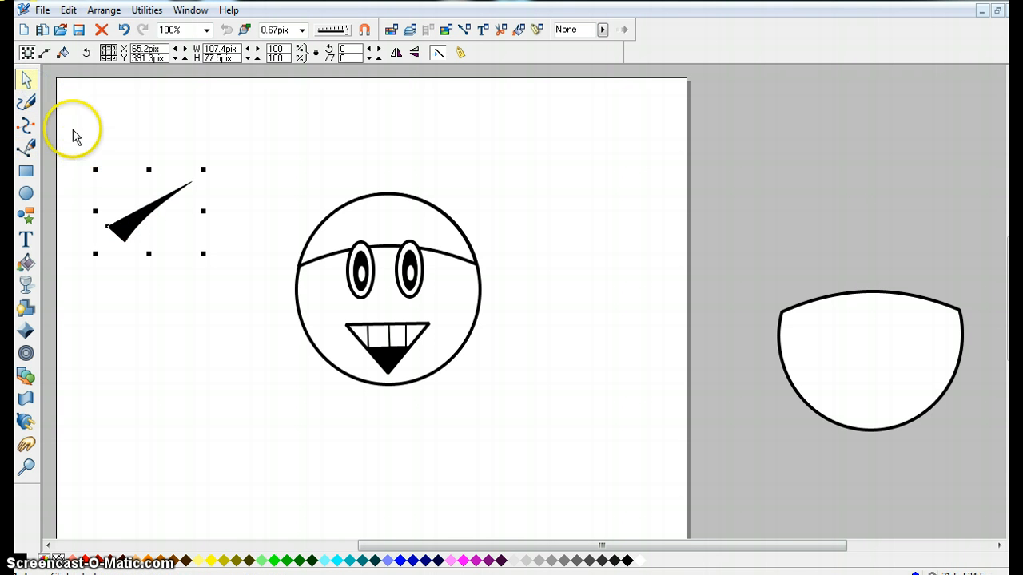
right_click(146, 219)
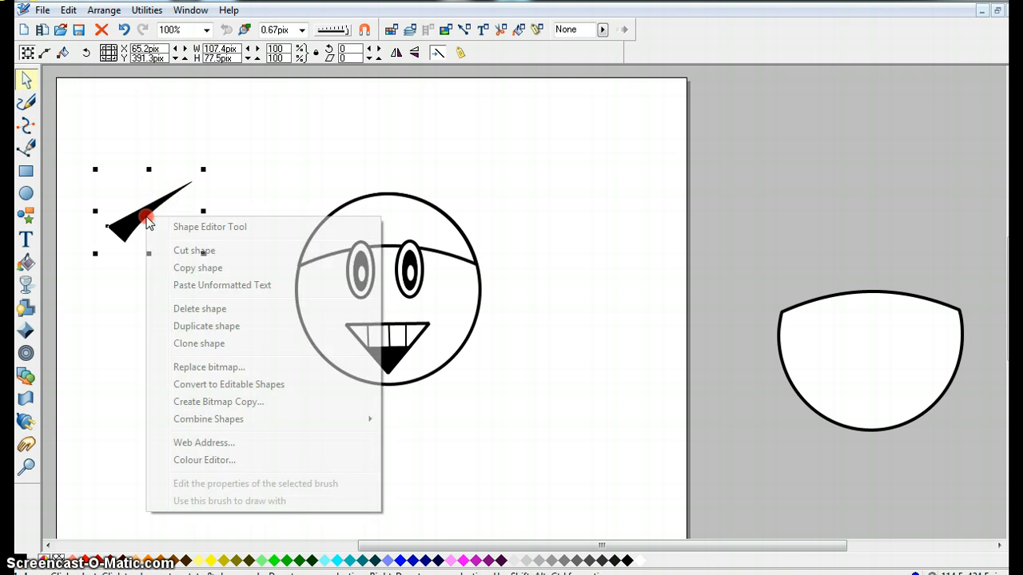
click(214, 343)
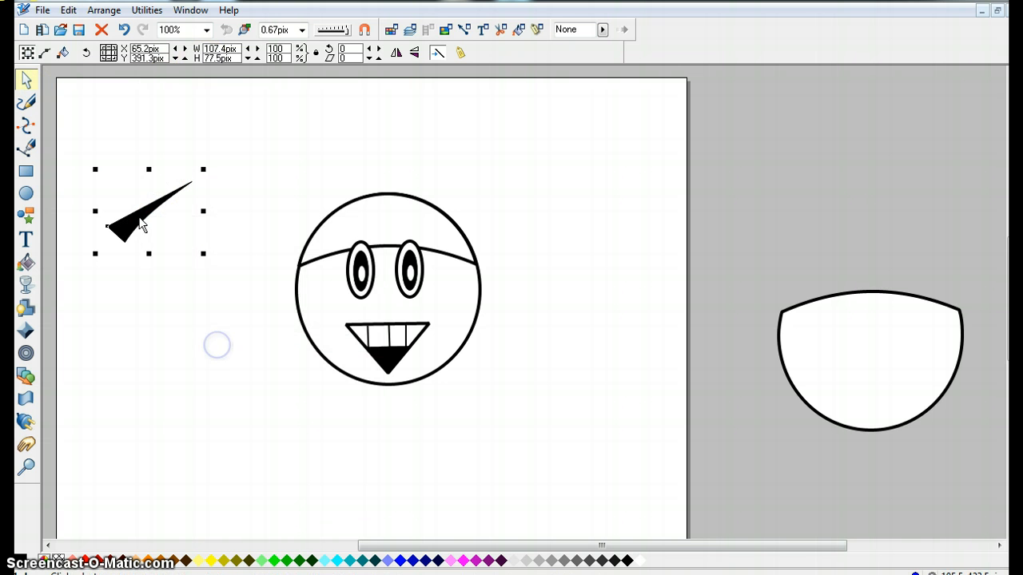
drag(139, 222, 212, 222)
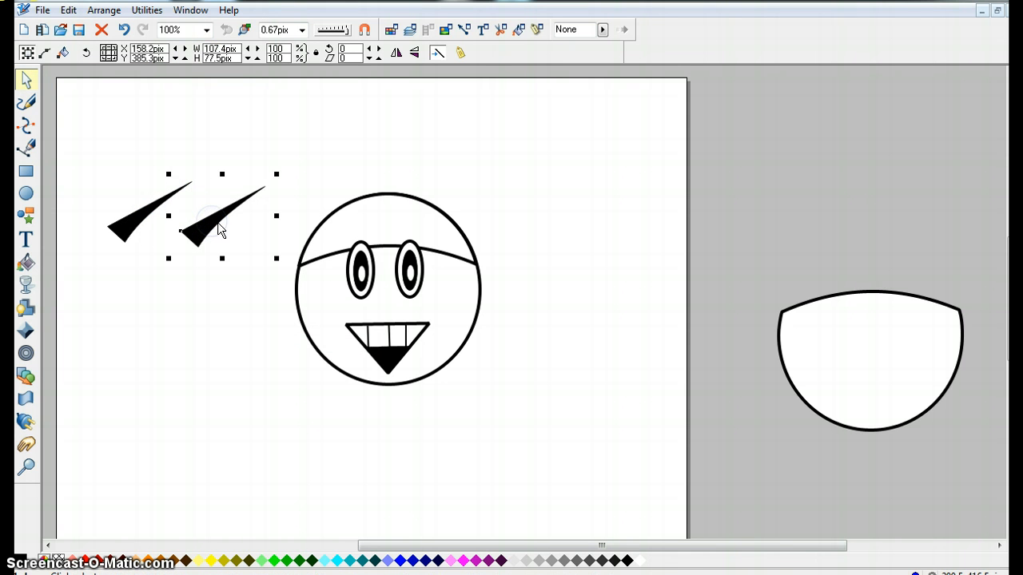
Place both eyebrows above the eyes of the first face and flip the right one horizontally.
click(241, 229)
drag(210, 224, 341, 245)
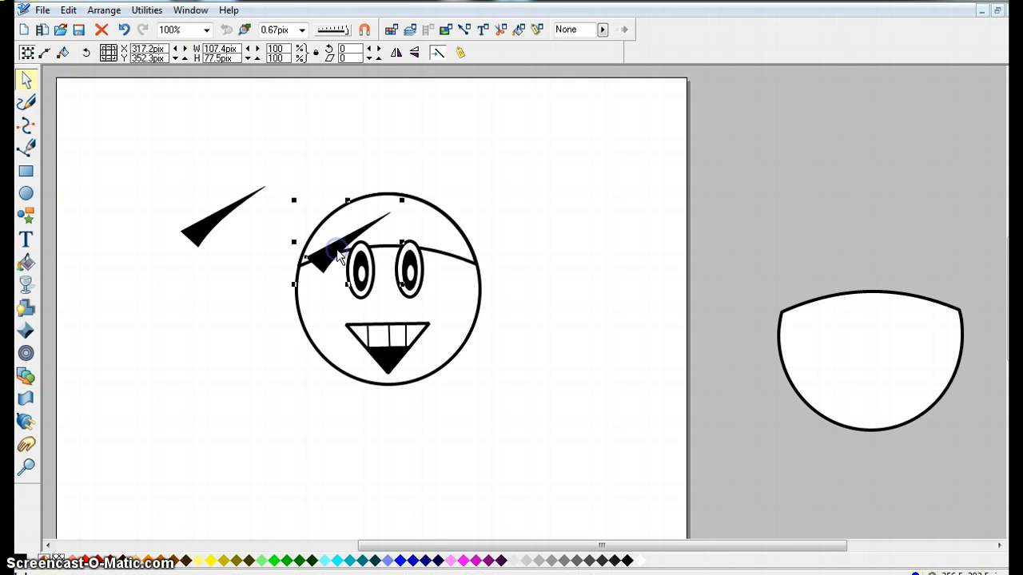
drag(214, 232, 397, 243)
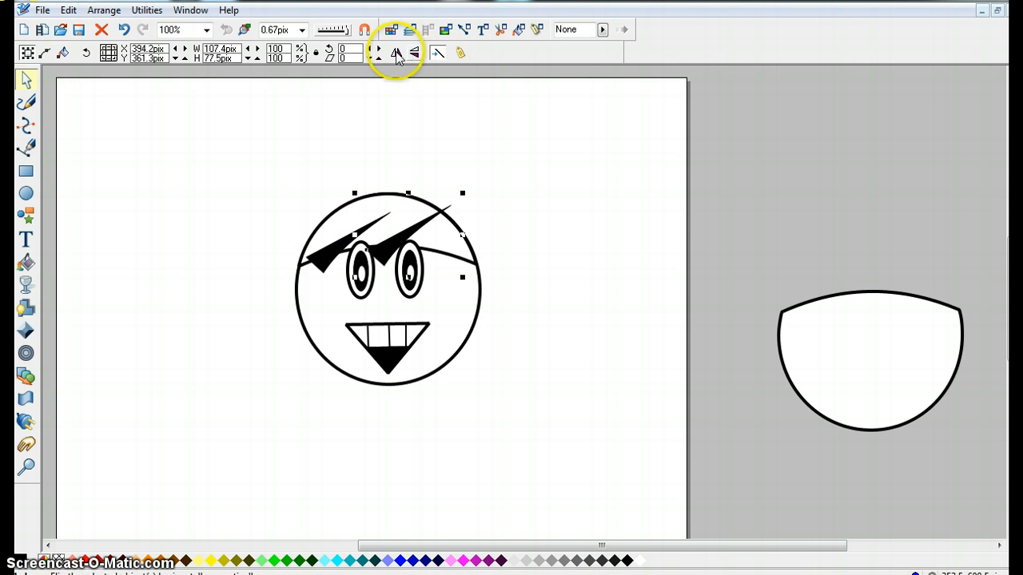
click(395, 53)
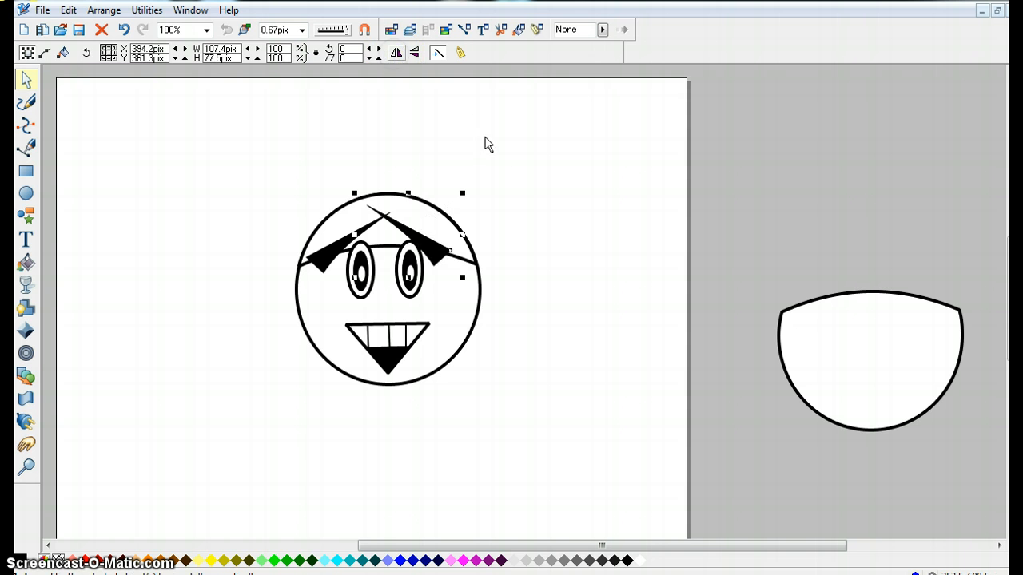
drag(438, 256, 332, 240)
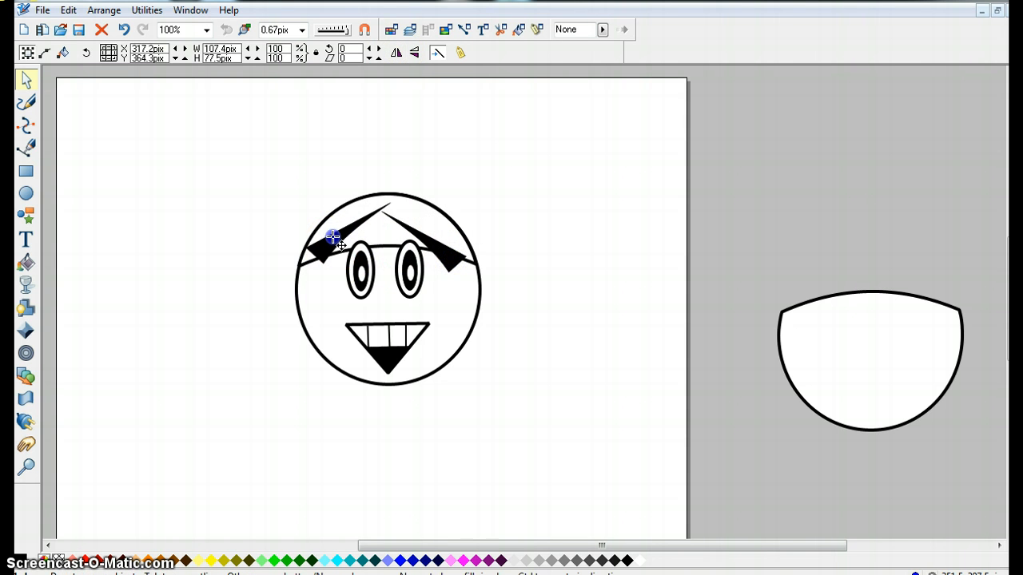
Shrink both eyebrows and reposition them just above the eyes.
drag(455, 265, 592, 278)
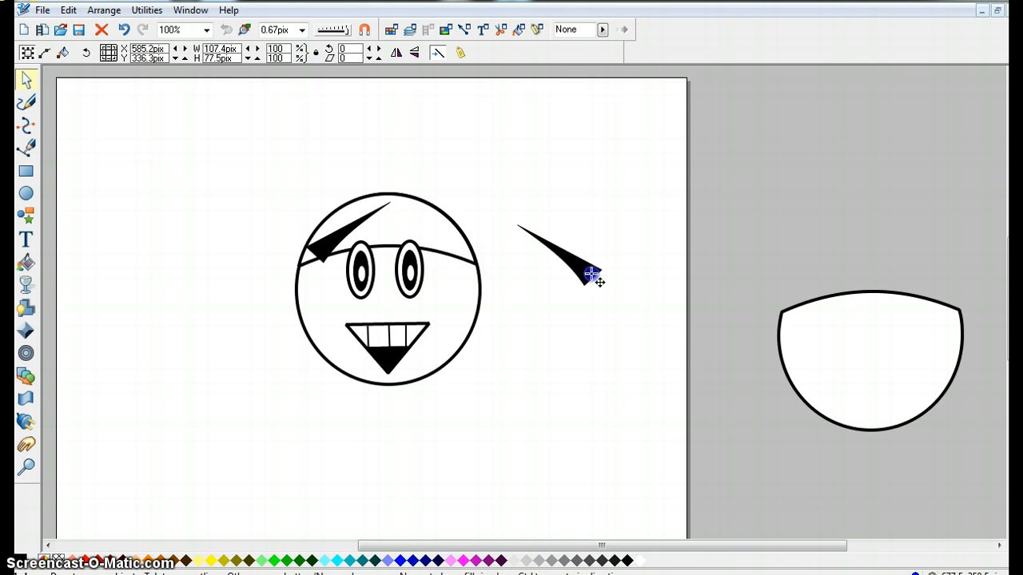
drag(509, 214, 530, 223)
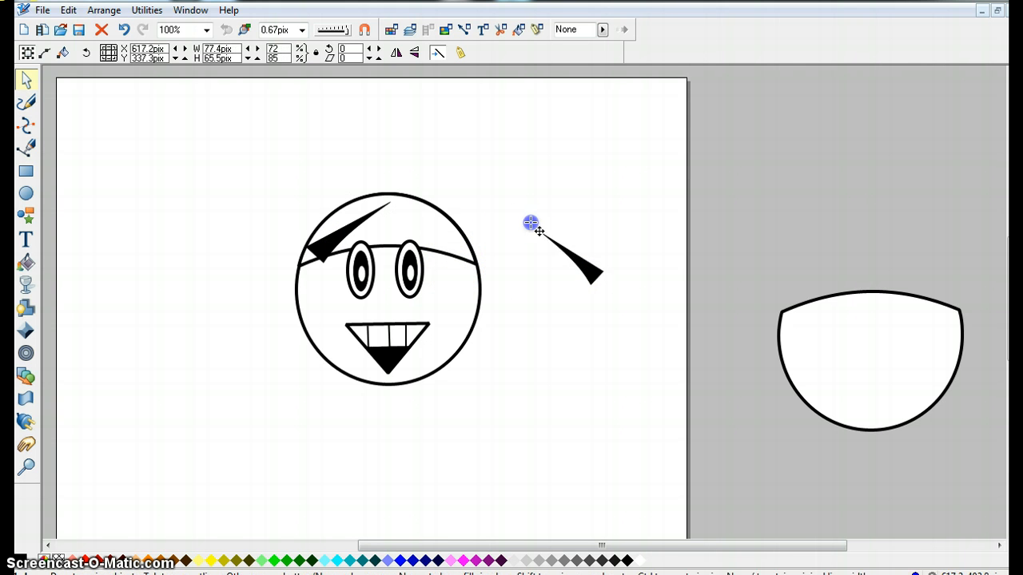
drag(587, 276, 446, 246)
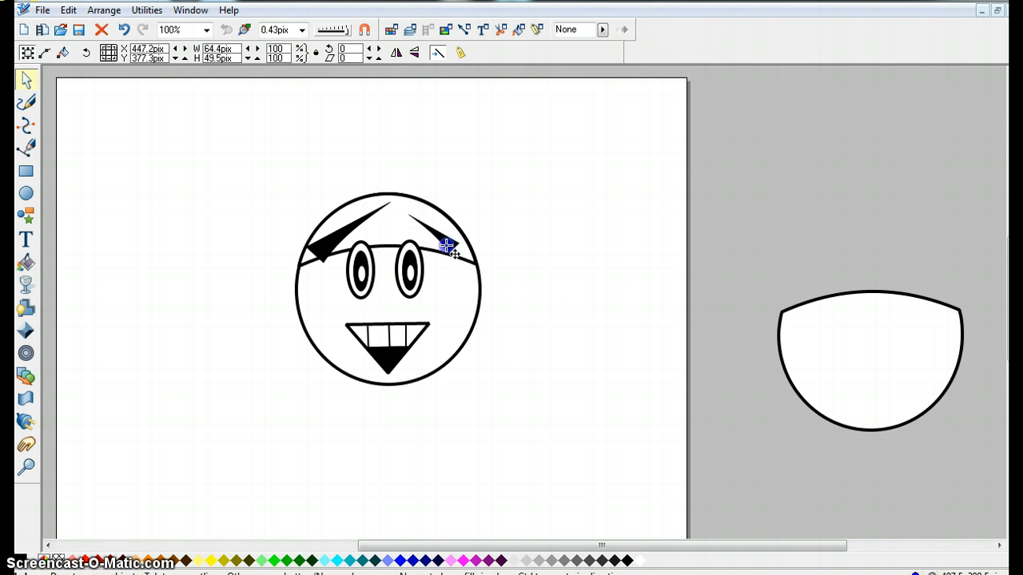
click(342, 239)
drag(402, 191, 352, 231)
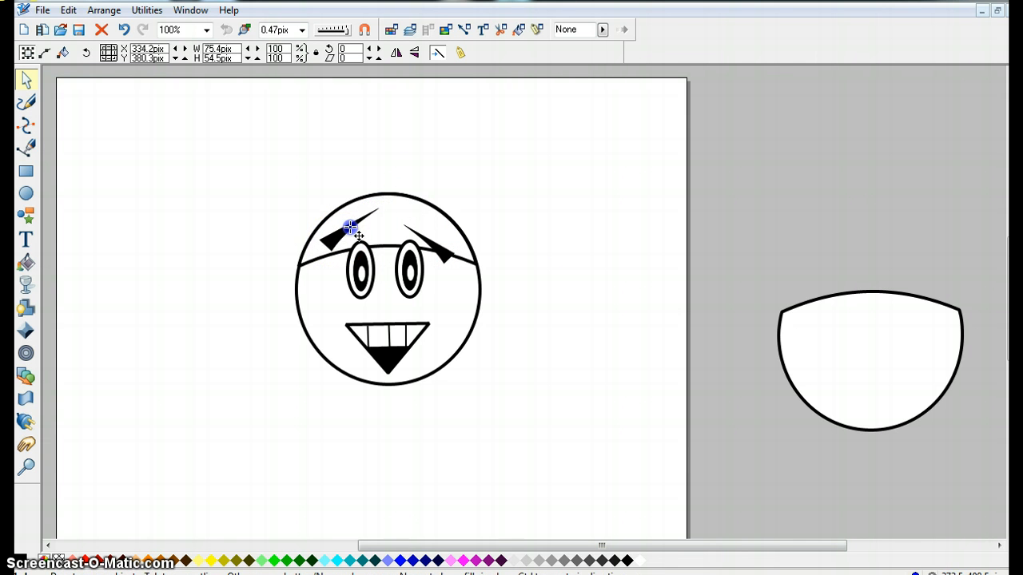
drag(444, 256, 429, 251)
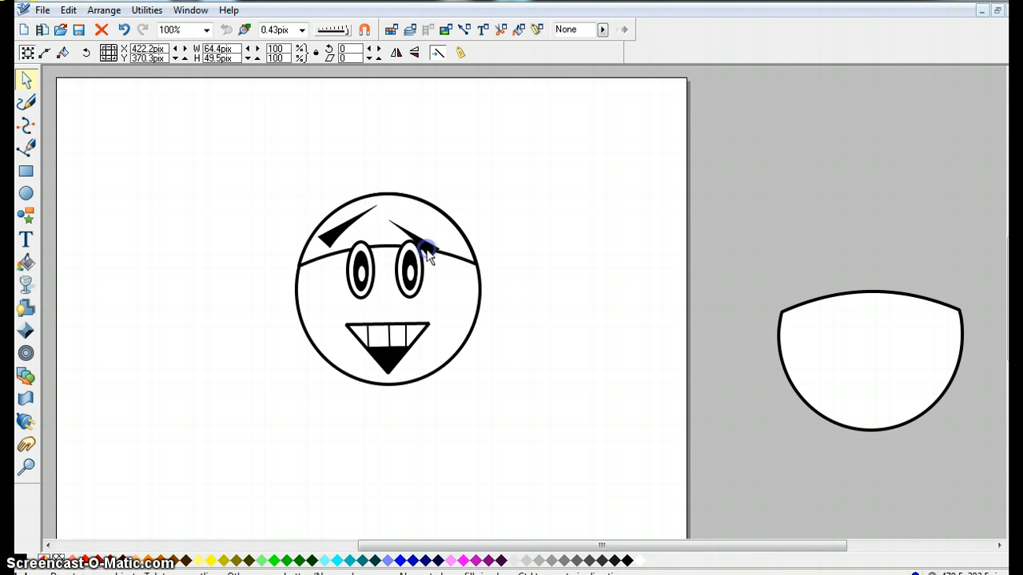
click(578, 273)
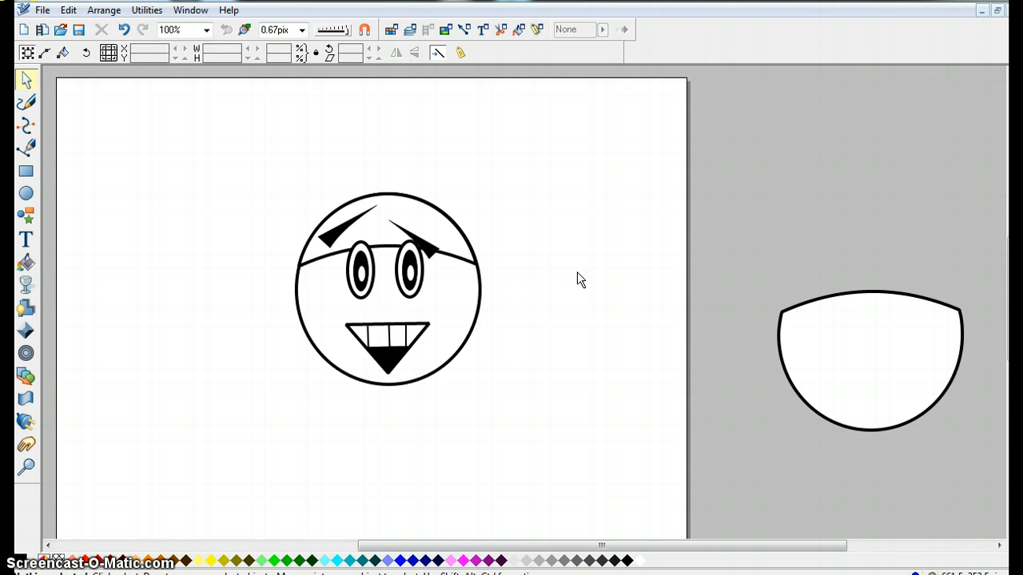
Fill the cap on the first face with pink.
click(416, 223)
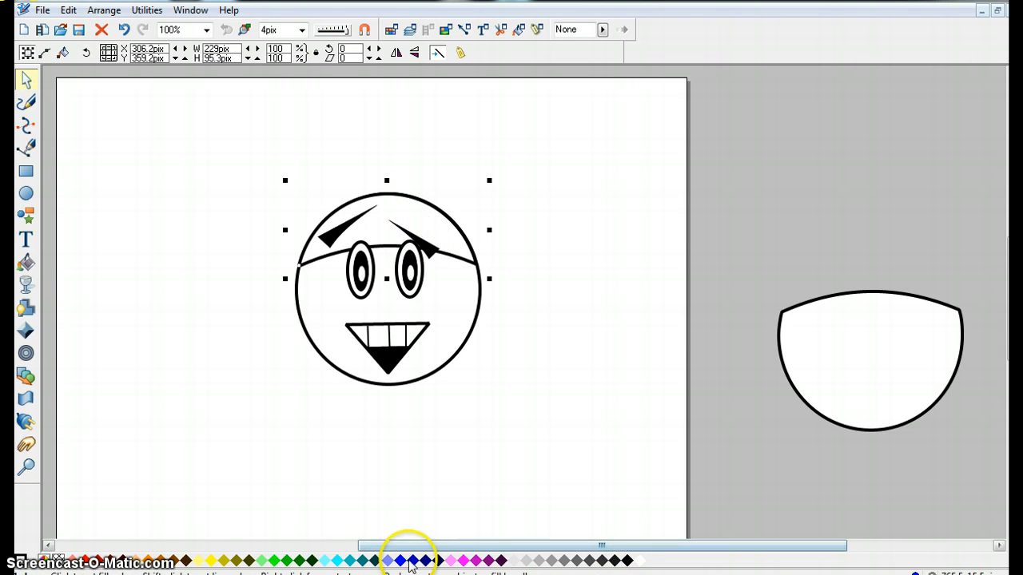
click(454, 562)
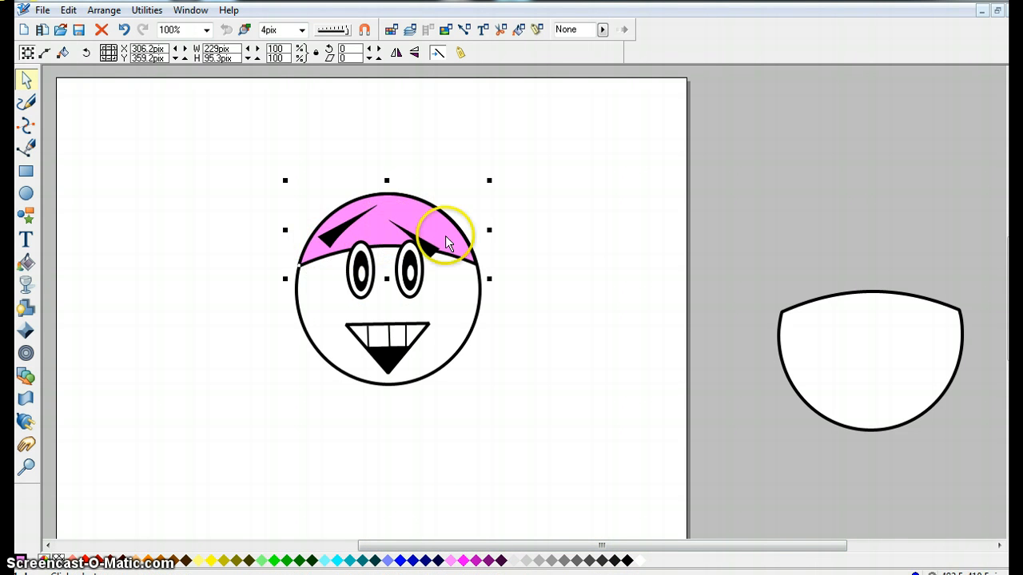
Clone the cap and flatten the copy into a thin brim band along the cap's lower edge.
right_click(418, 216)
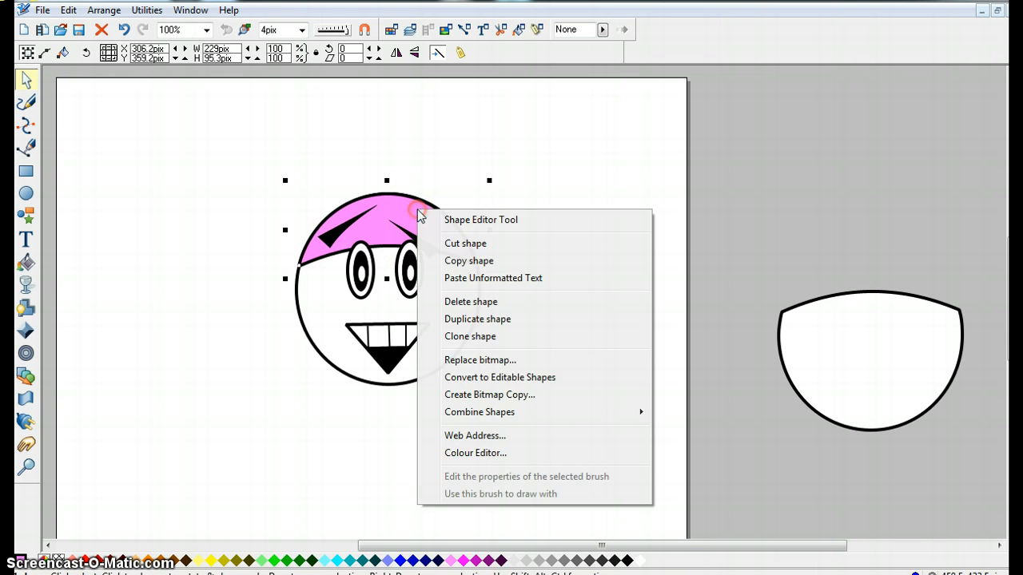
click(456, 336)
mouse_move(438, 245)
mouse_down()
mouse_move(601, 281)
mouse_move(666, 241)
mouse_up()
key(ctrl+z)
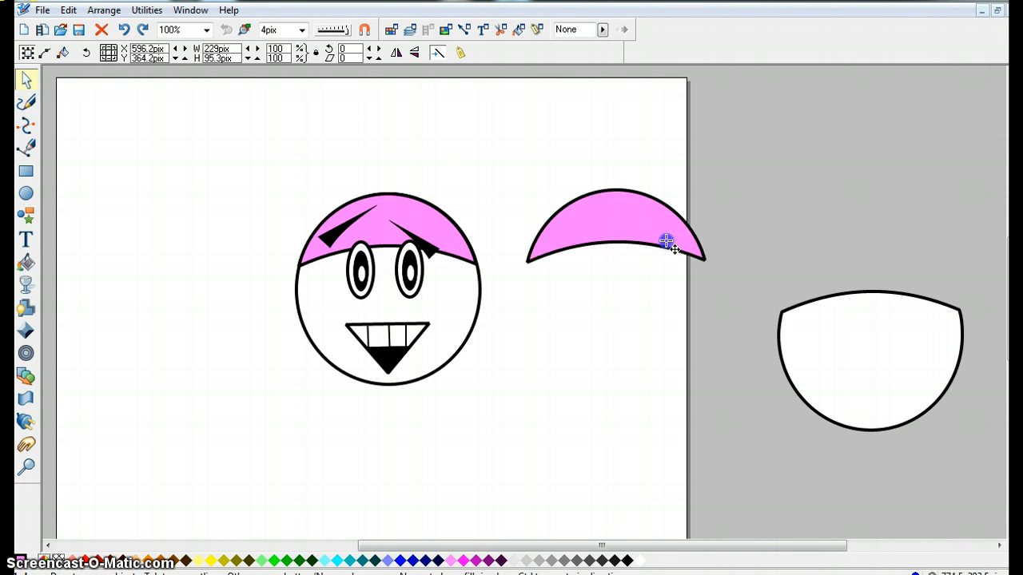
drag(616, 275, 614, 258)
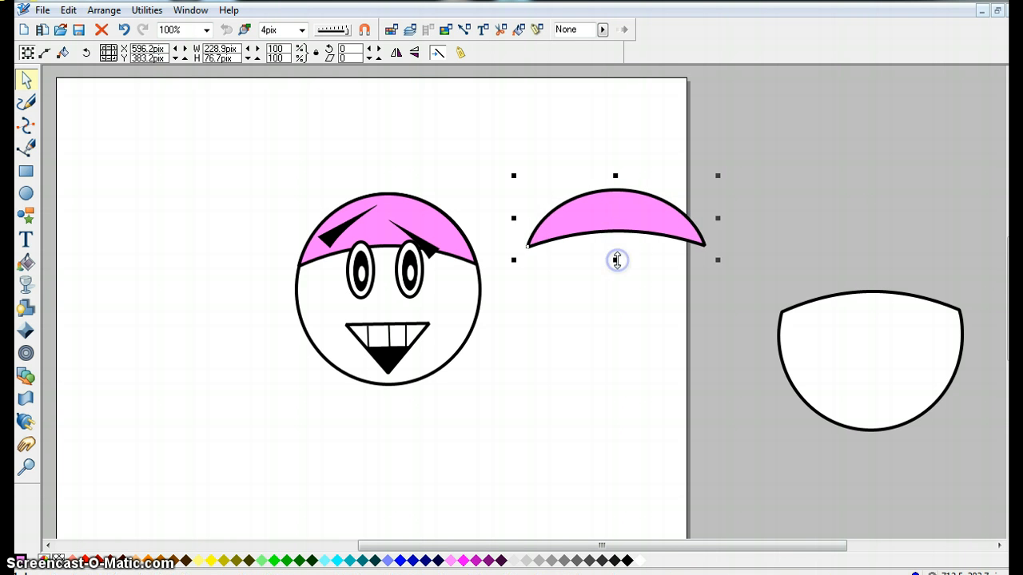
key(ctrl+z)
drag(615, 175, 389, 257)
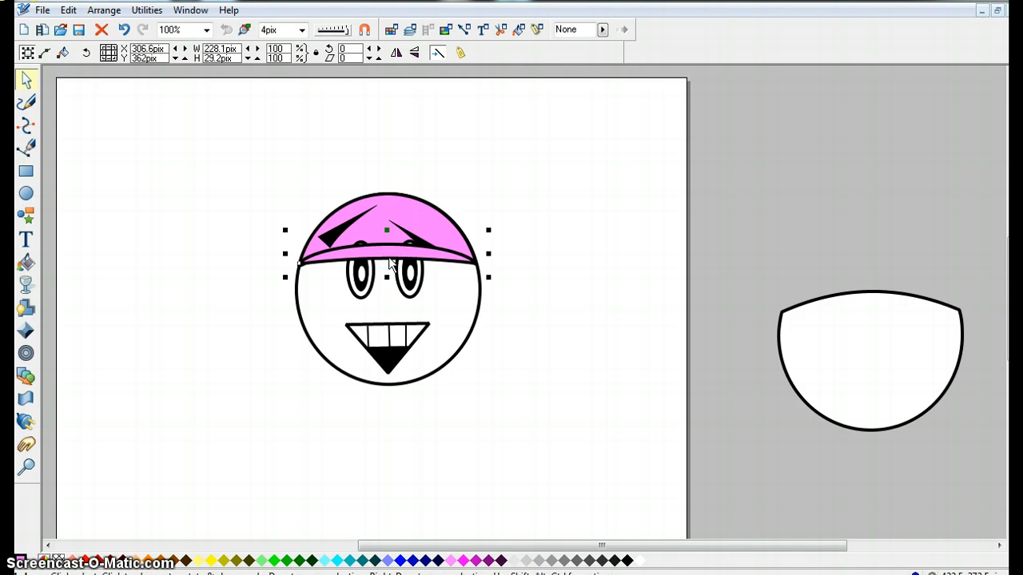
Fill the brim yellow and move it backwards in the stacking order, behind the eyebrows and eyes.
click(211, 561)
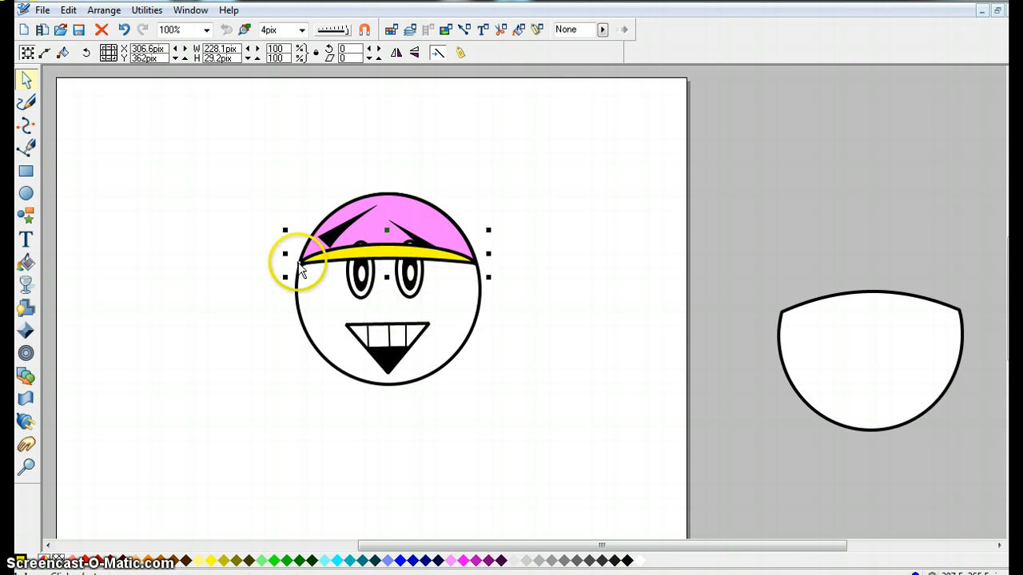
click(104, 10)
click(118, 80)
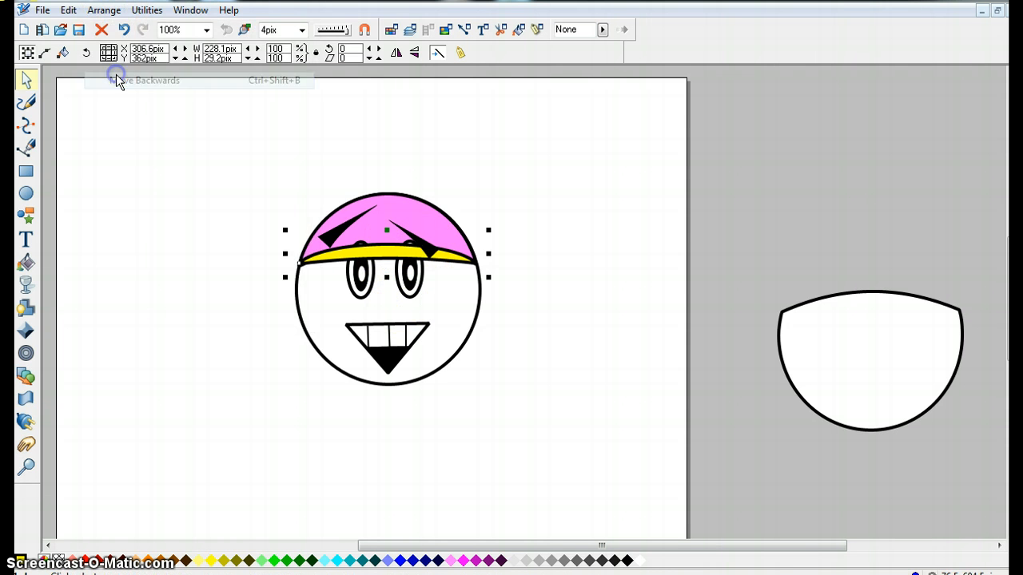
click(104, 10)
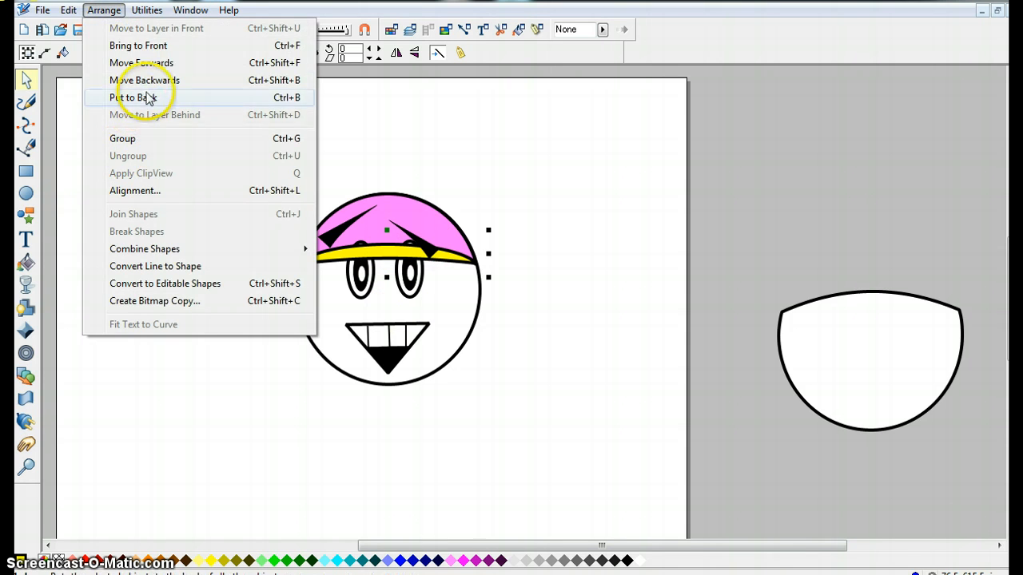
click(159, 80)
click(105, 11)
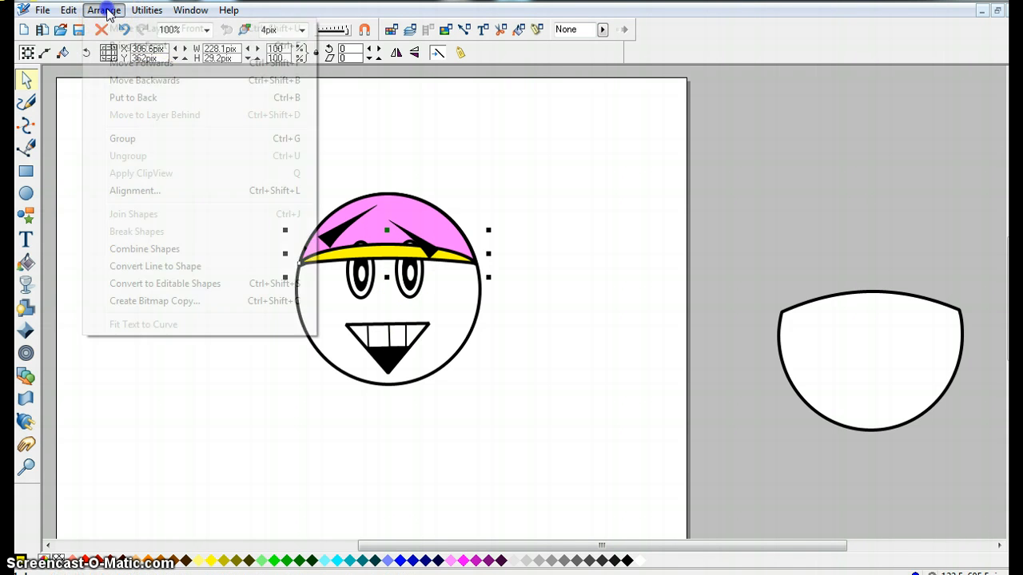
click(110, 80)
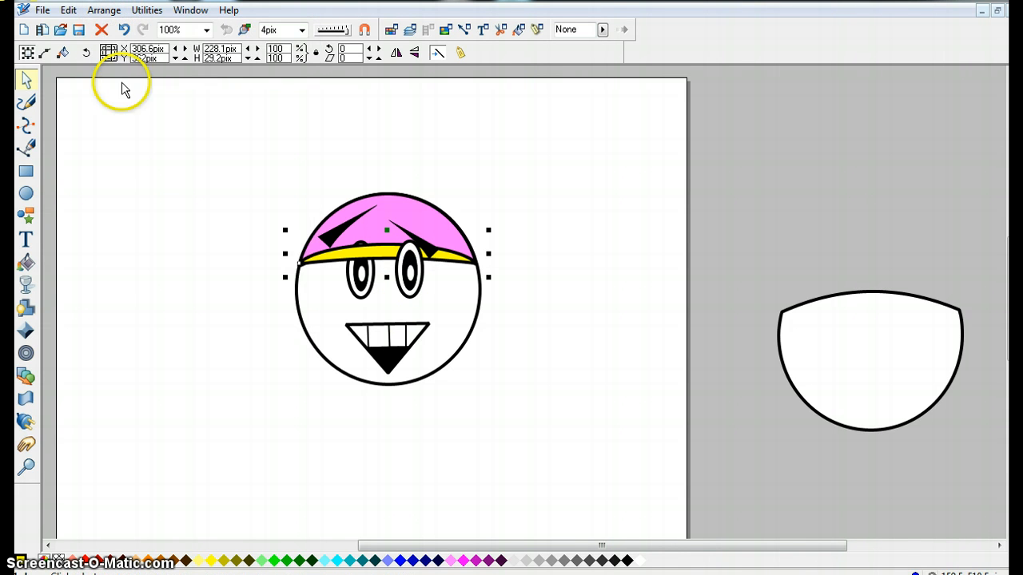
Bring the left eye to the front so it sits over the yellow brim.
click(360, 284)
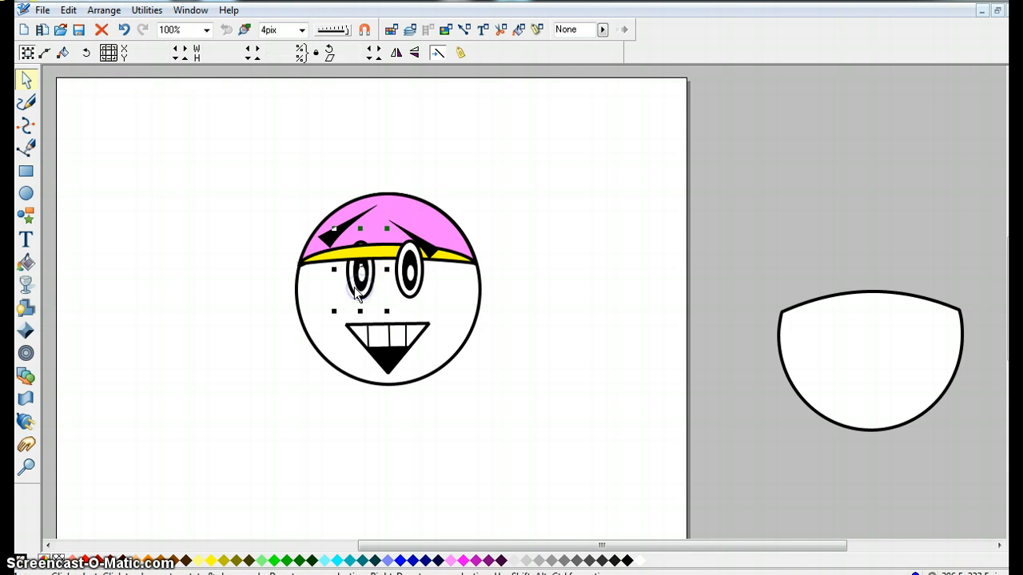
click(111, 12)
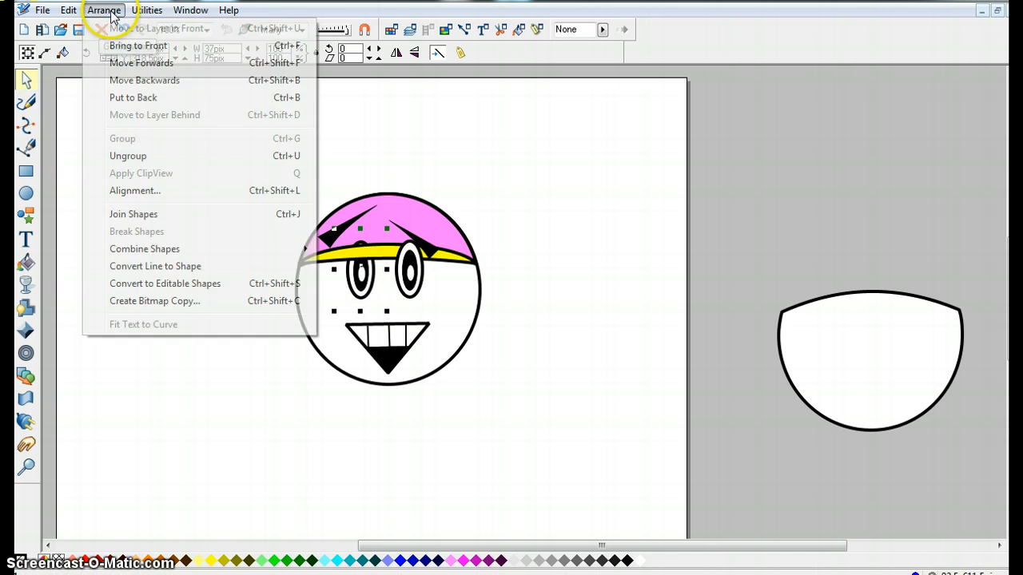
click(140, 46)
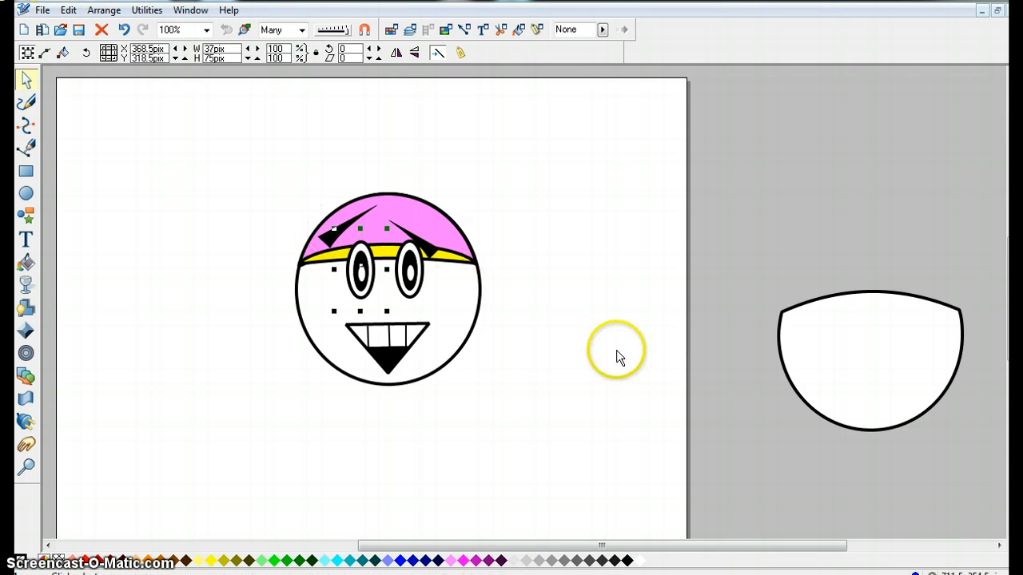
Draw a small black oval pompom, about 42 × 36 pix, on top of the cap.
click(24, 198)
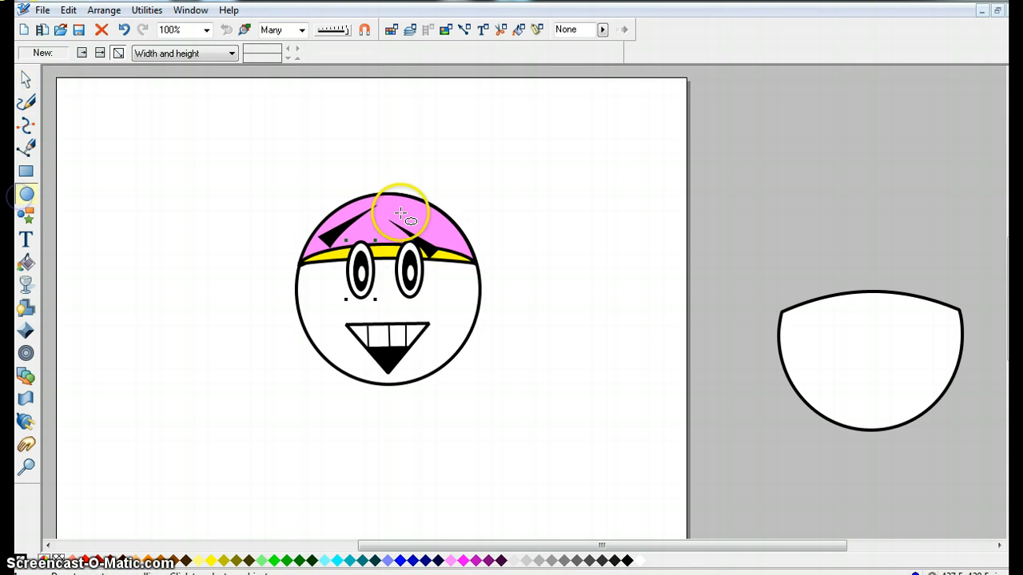
drag(507, 184, 394, 195)
click(26, 80)
click(490, 182)
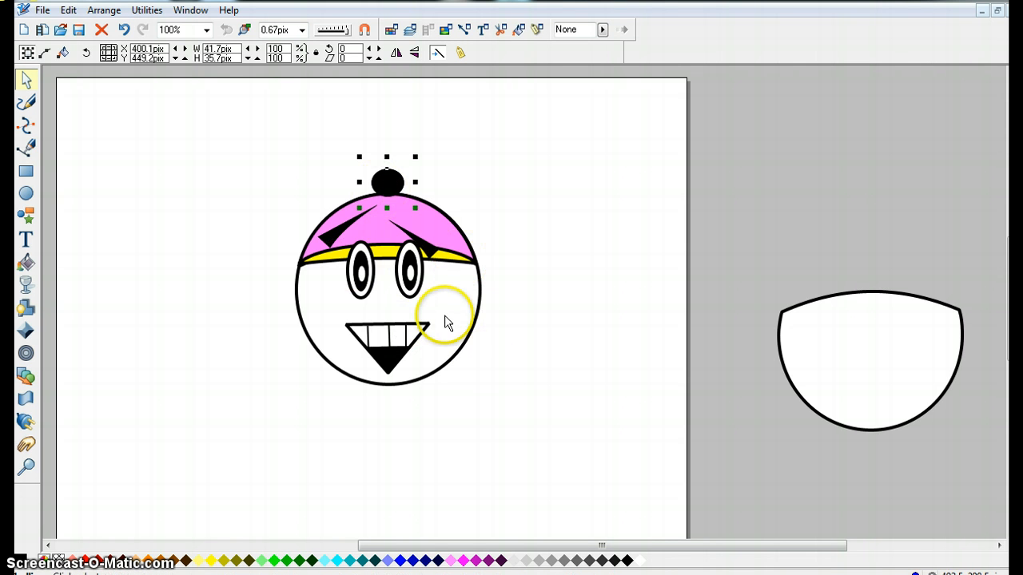
click(384, 319)
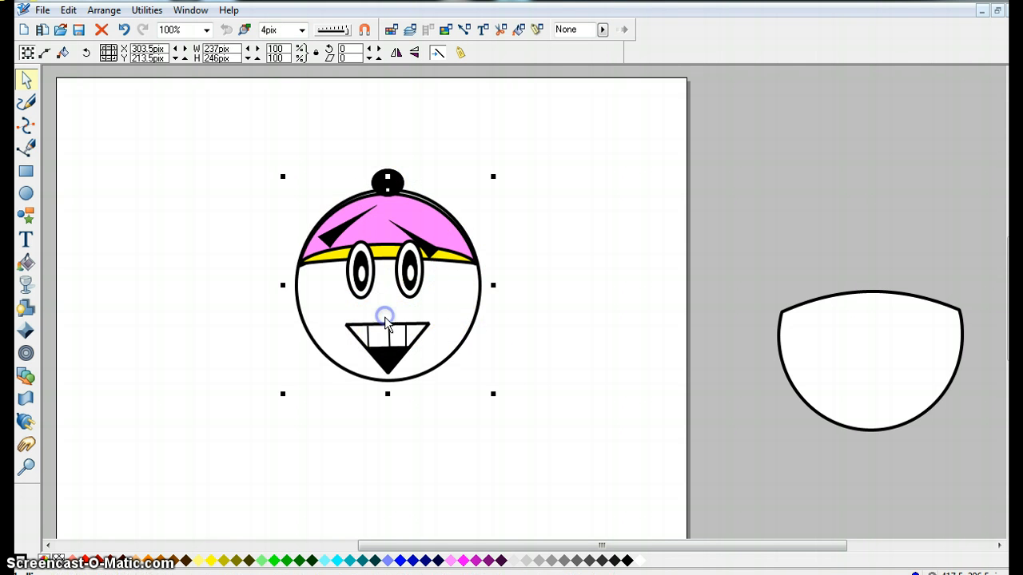
key(ctrl+z)
click(386, 321)
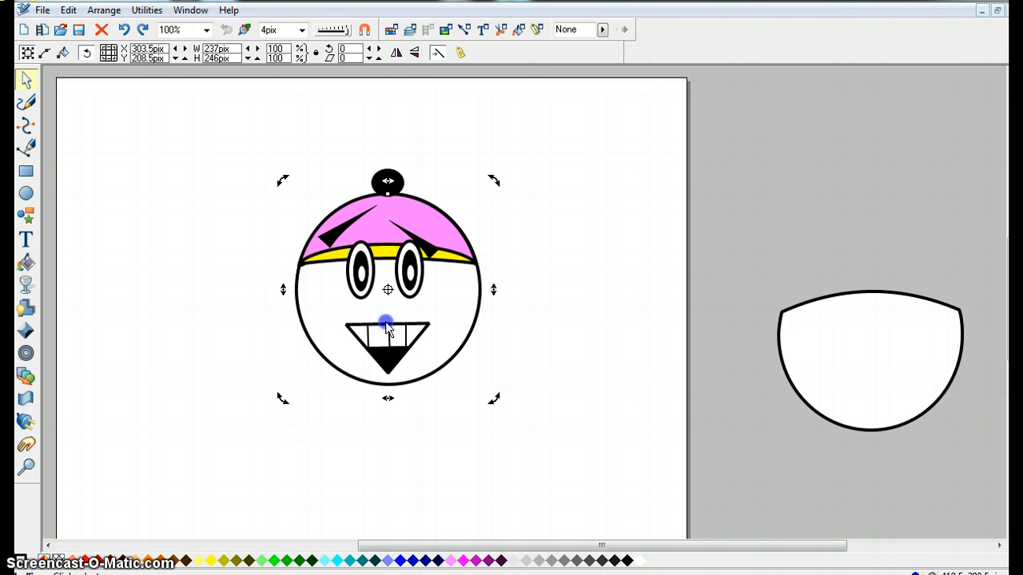
click(385, 323)
ctrl+click(386, 326)
drag(387, 330, 388, 314)
key(ctrl+z)
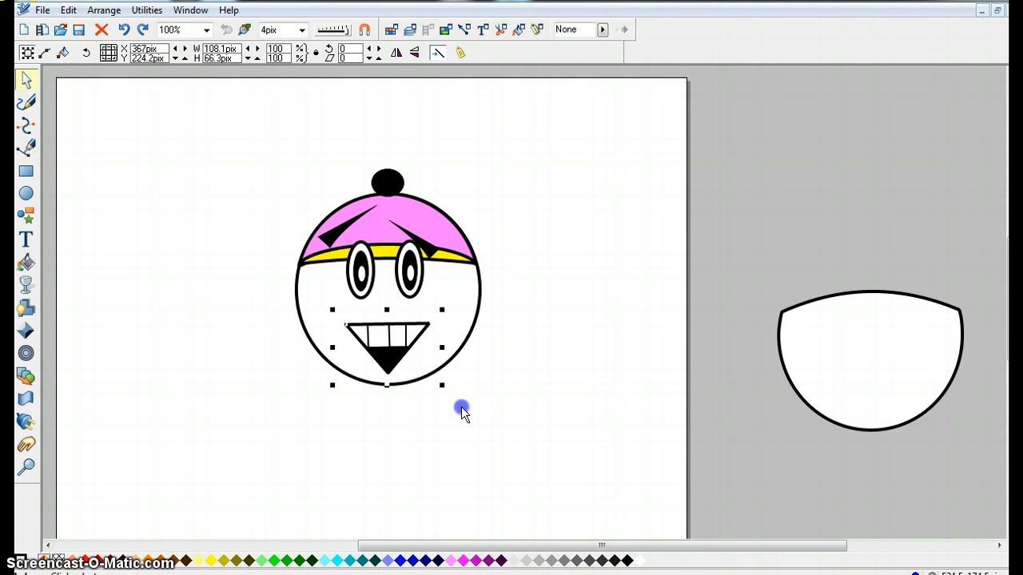
Group the mouth's parts together and move the grouped mouth slightly upward.
click(460, 409)
drag(467, 408, 324, 312)
click(104, 9)
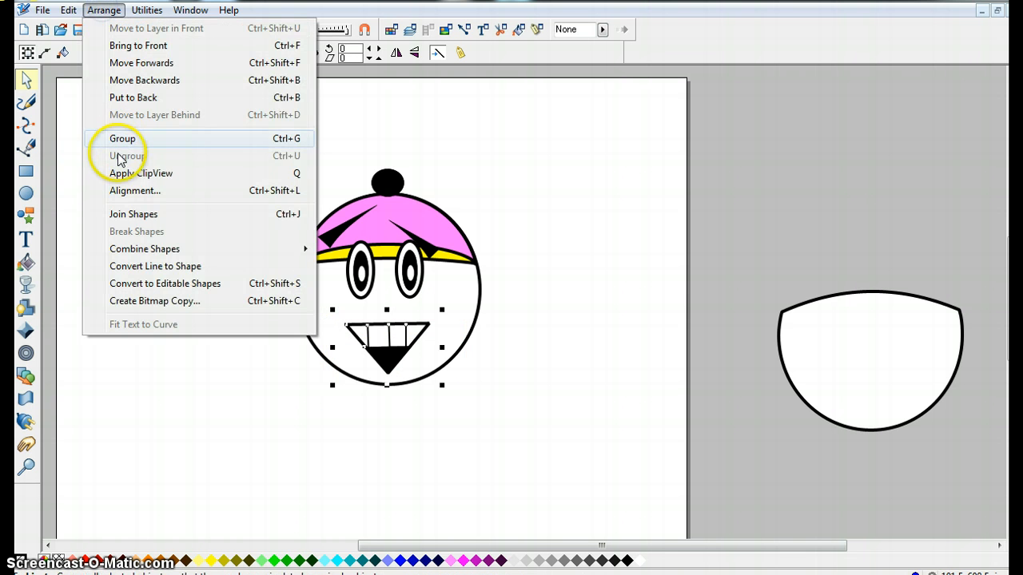
click(123, 140)
click(383, 407)
drag(393, 373, 393, 357)
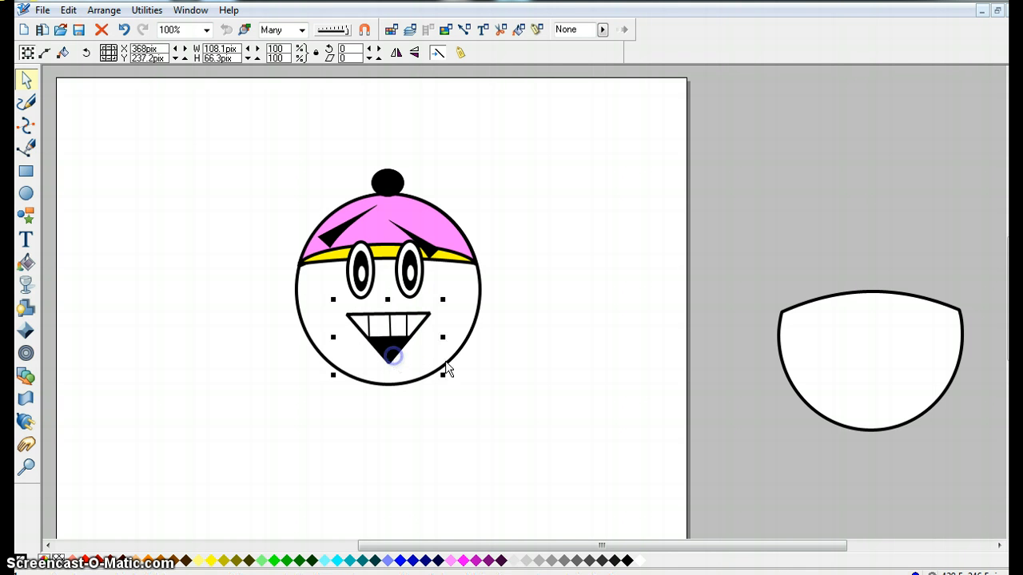
click(565, 409)
scroll(566, 408, down, 1)
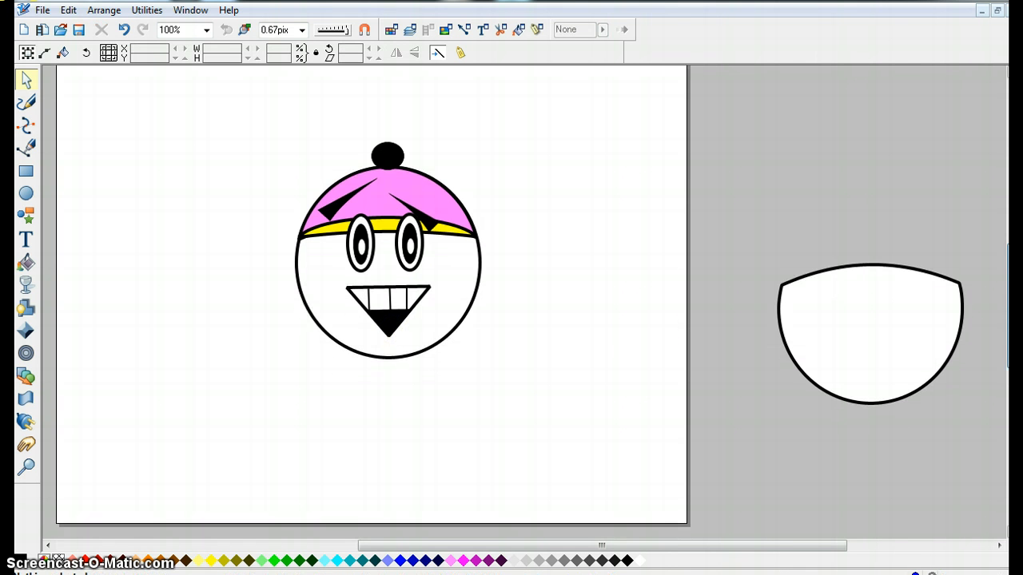
click(524, 408)
drag(539, 454, 253, 111)
click(232, 160)
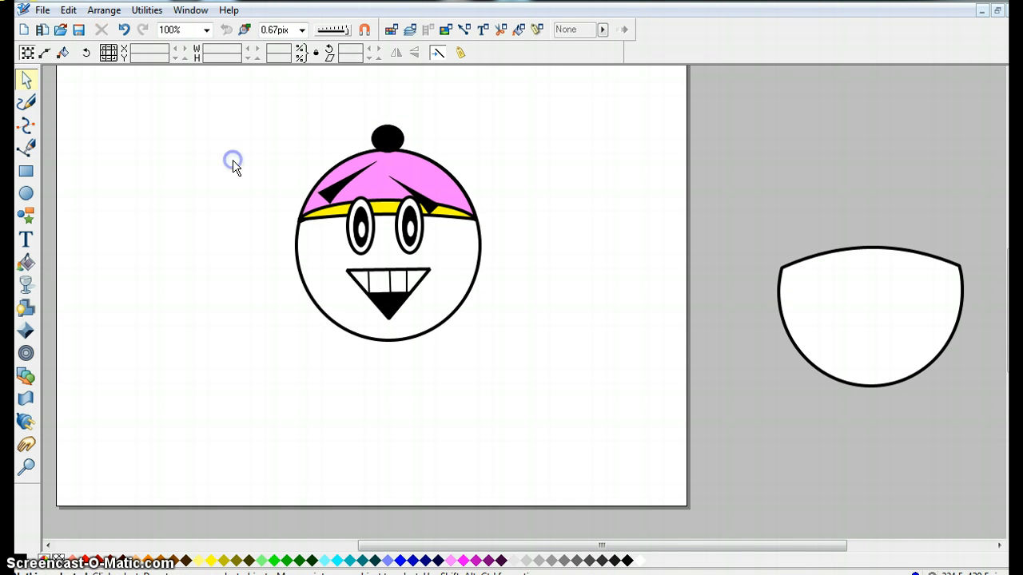
Draw a closed polygon body shape below the head, with arms and a flared skirt.
click(26, 146)
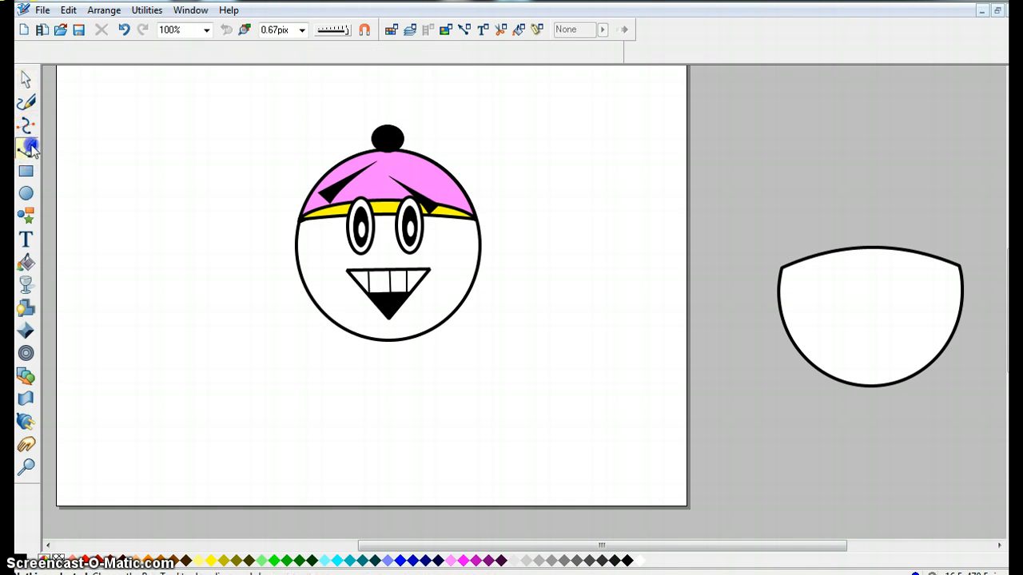
click(331, 323)
click(283, 363)
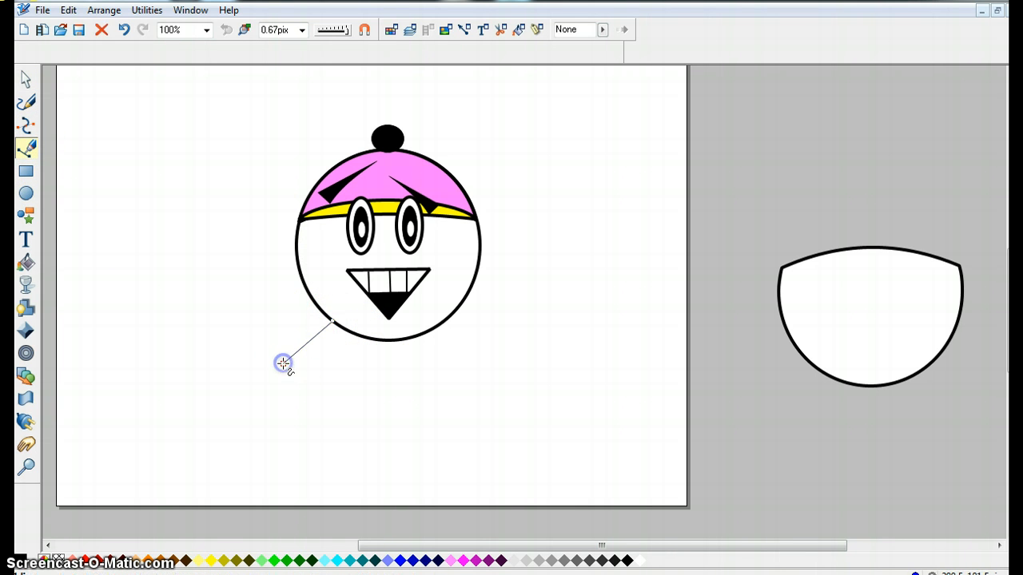
right_click(318, 404)
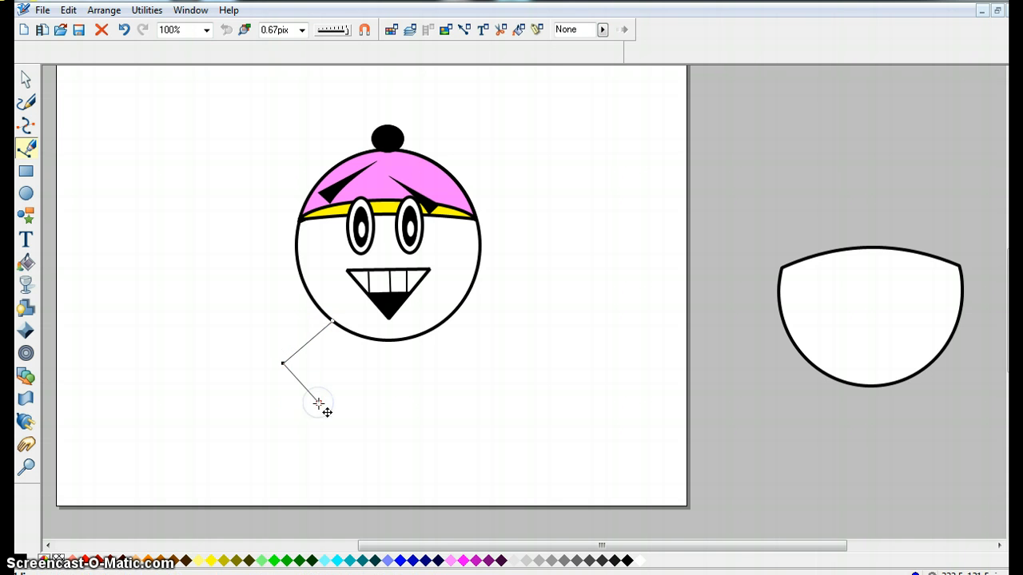
click(286, 456)
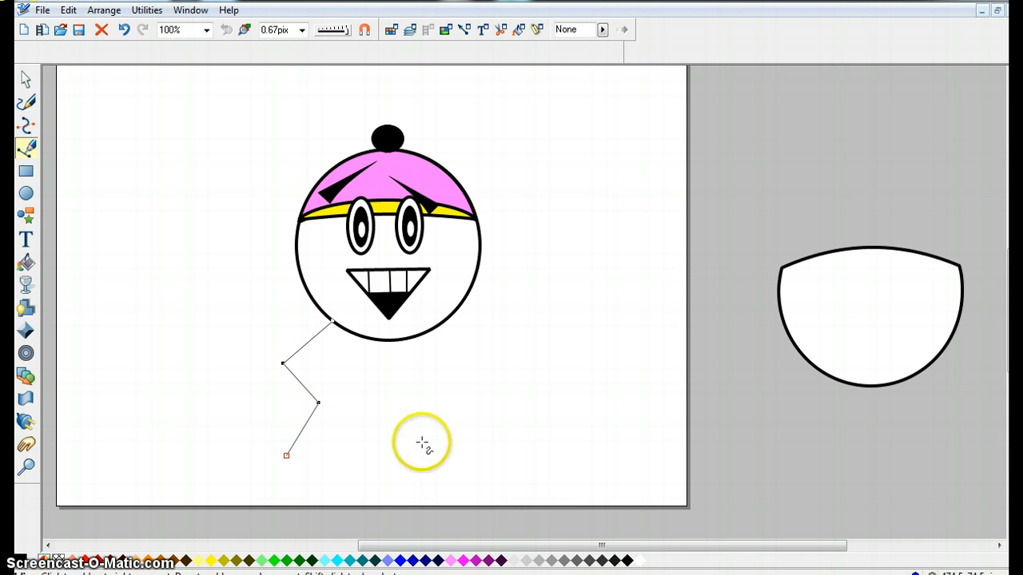
click(469, 458)
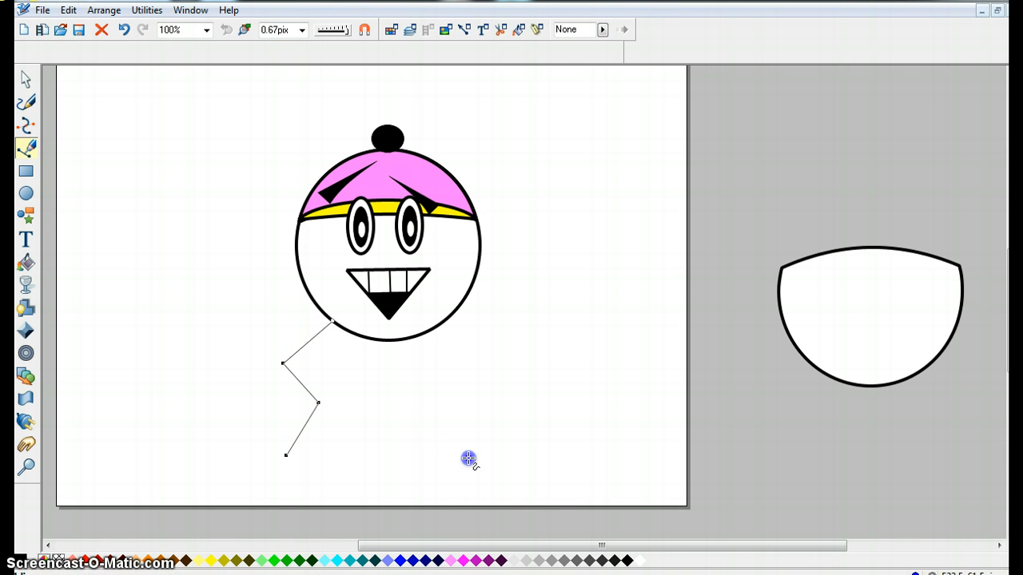
right_click(440, 405)
click(471, 353)
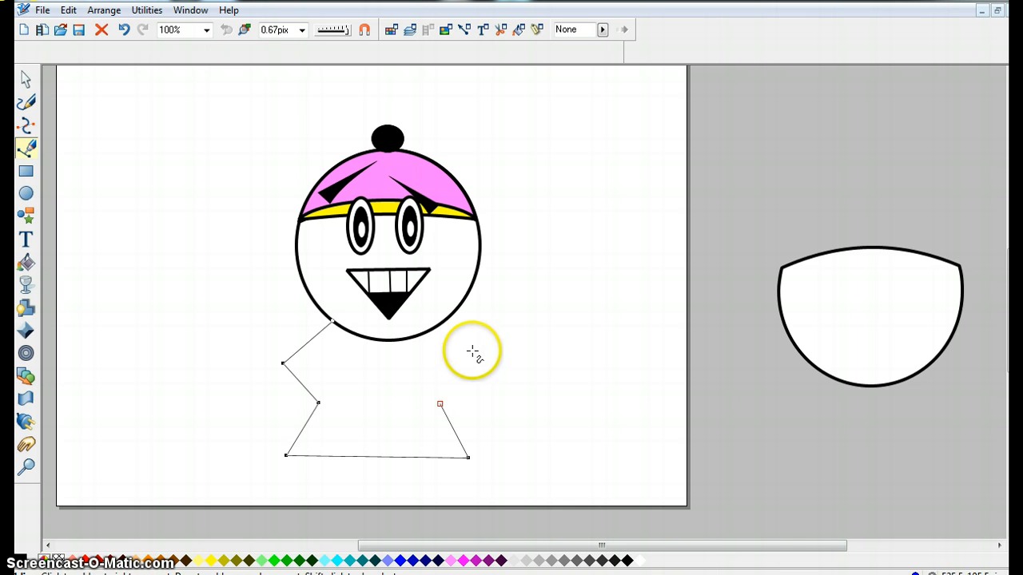
click(445, 323)
right_click(445, 323)
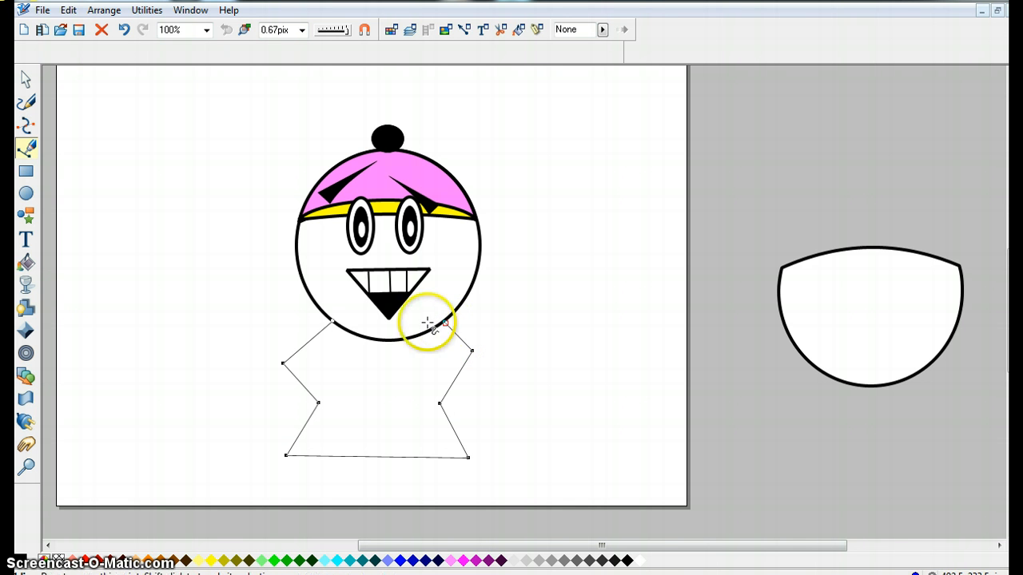
click(334, 323)
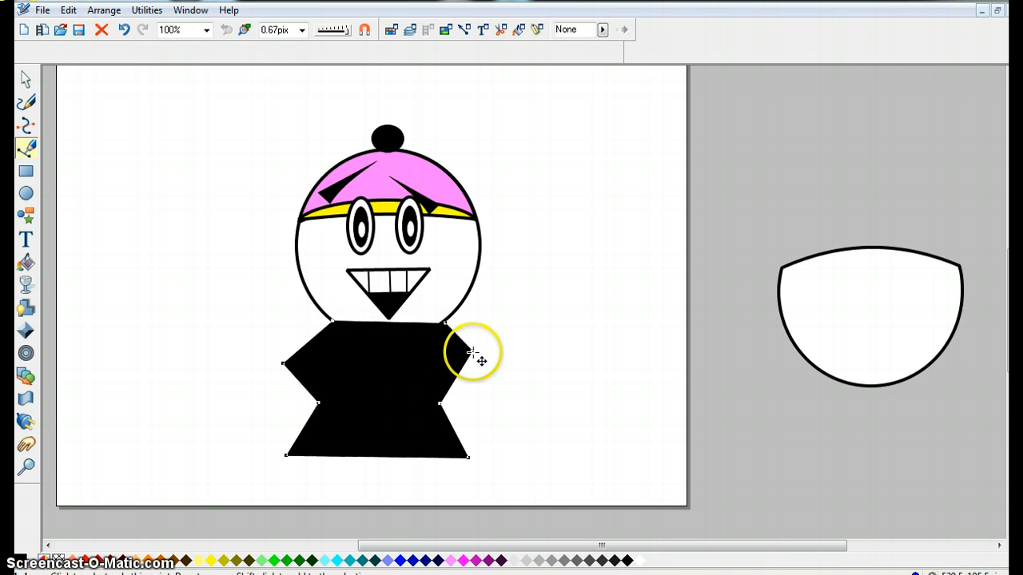
Adjust the body's corner points to reshape the arms and waist.
drag(474, 353, 480, 366)
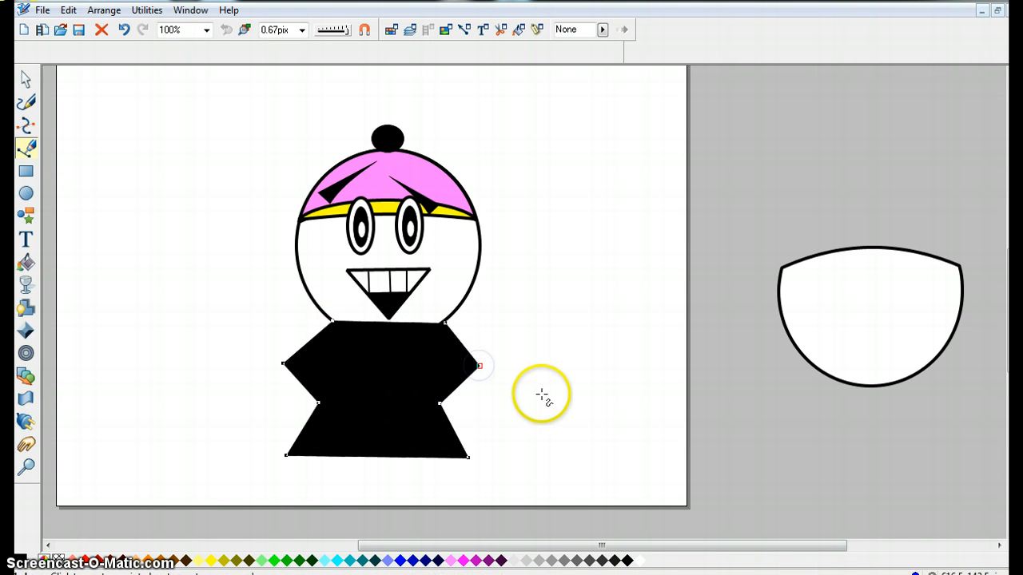
drag(320, 406, 330, 401)
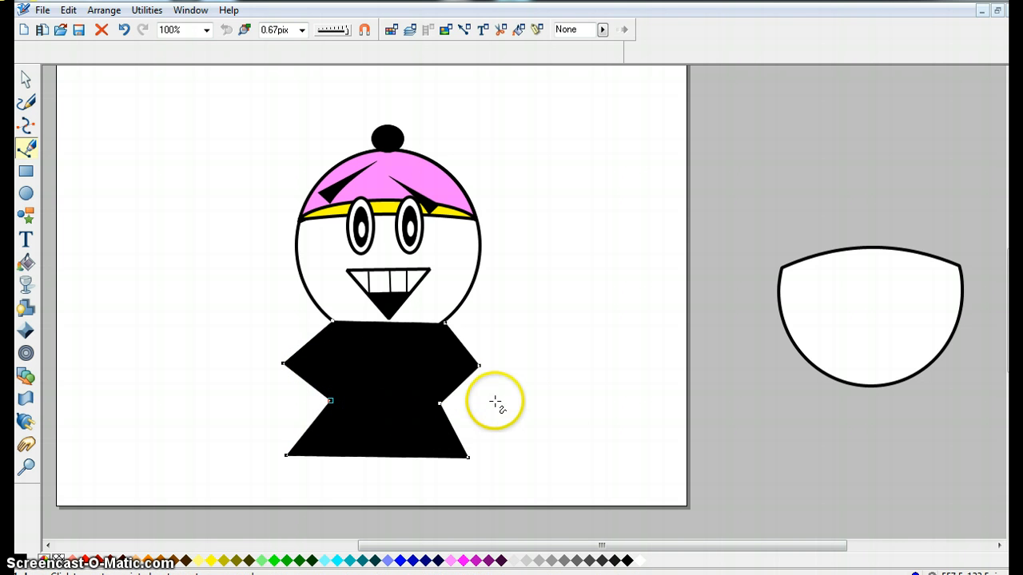
drag(441, 404, 428, 399)
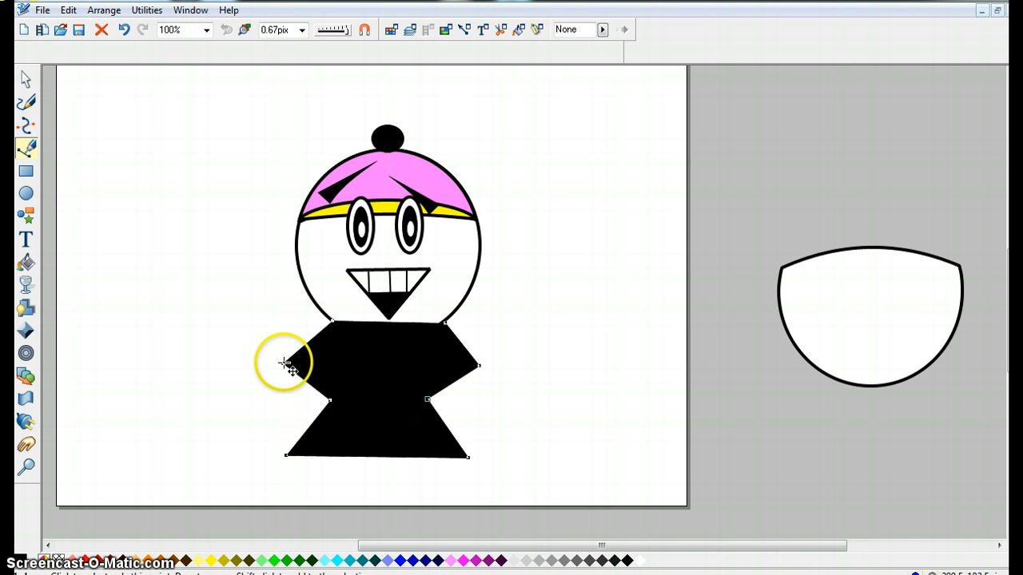
mouse_move(283, 364)
mouse_down()
mouse_move(294, 377)
mouse_move(282, 364)
mouse_up()
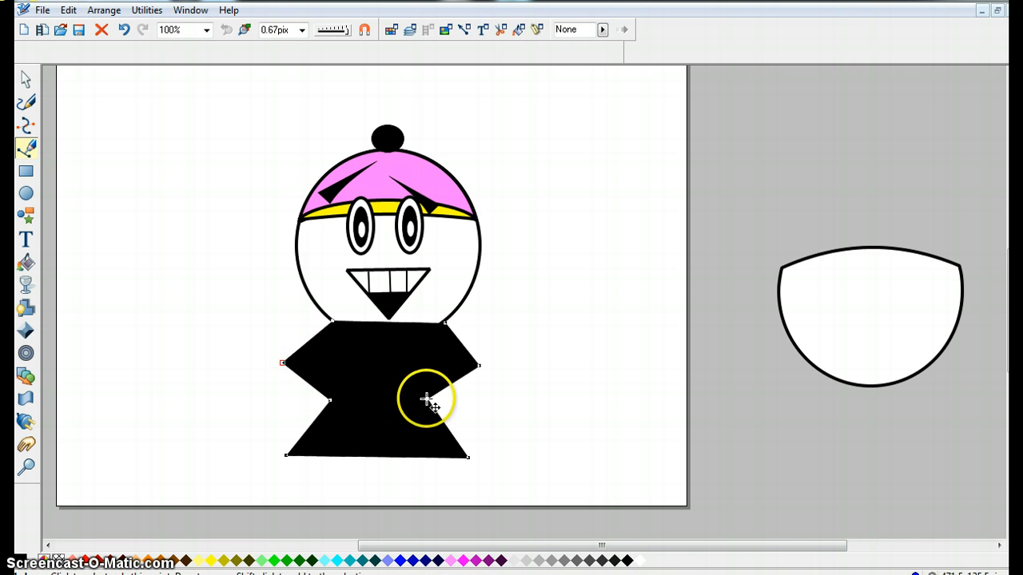
drag(427, 399, 442, 397)
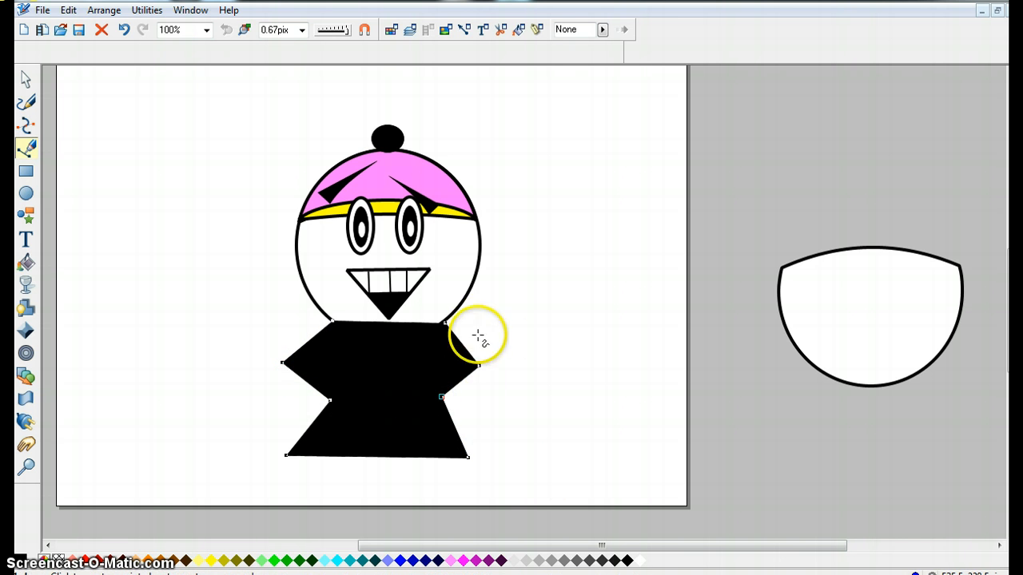
drag(480, 363, 498, 359)
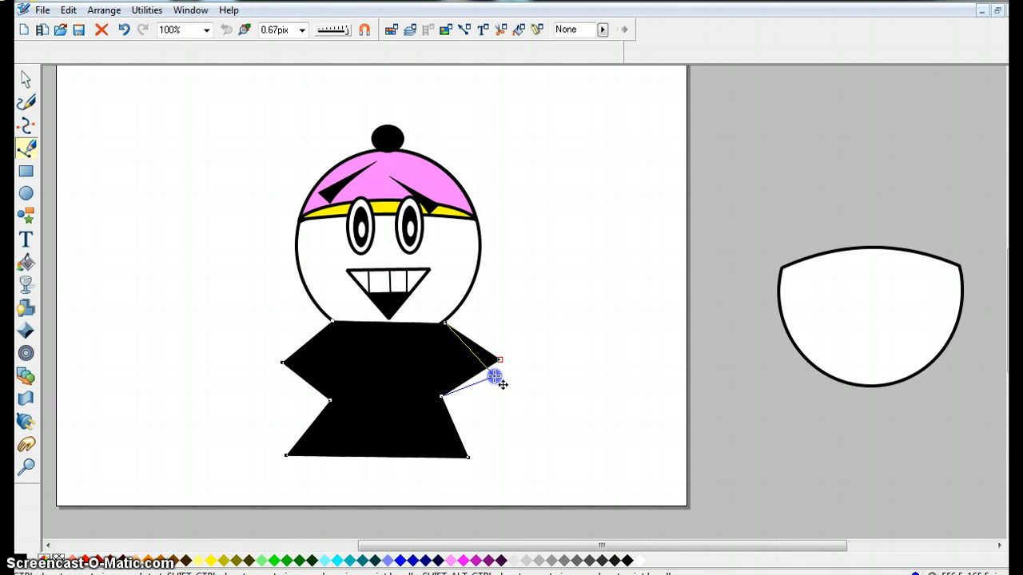
drag(496, 376, 494, 376)
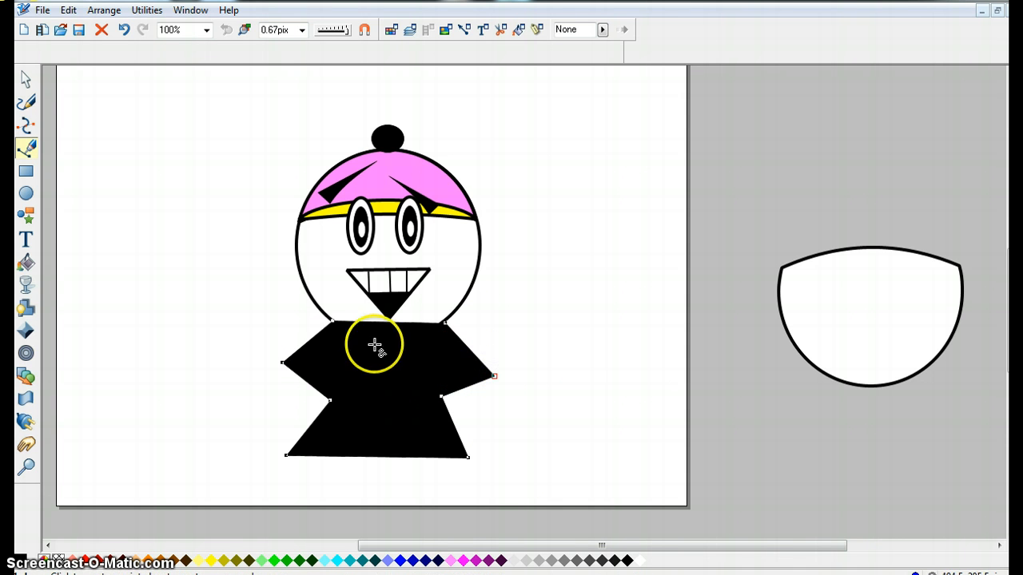
Send the body behind the head and clear its black fill.
click(25, 80)
click(331, 320)
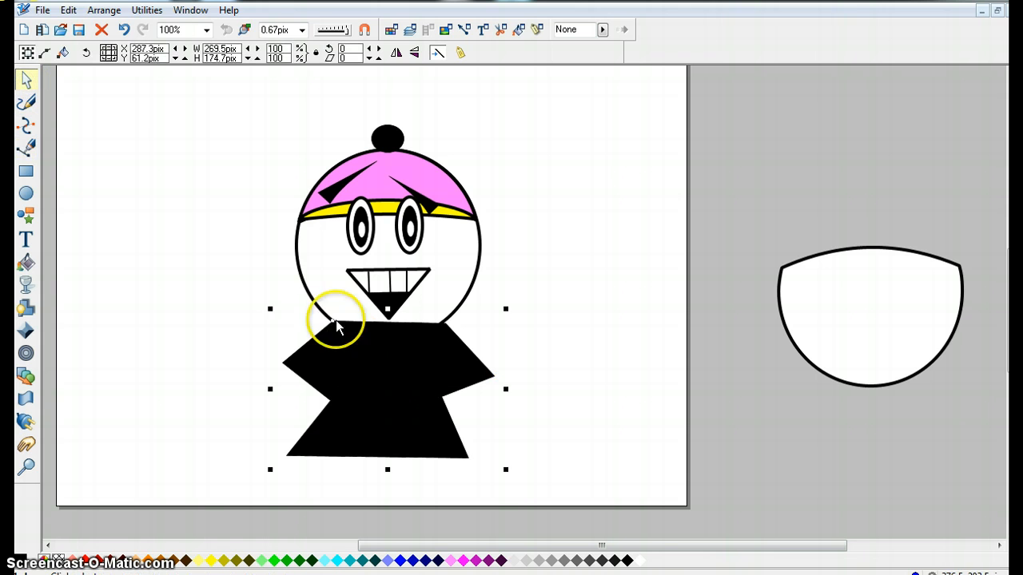
click(104, 10)
click(122, 96)
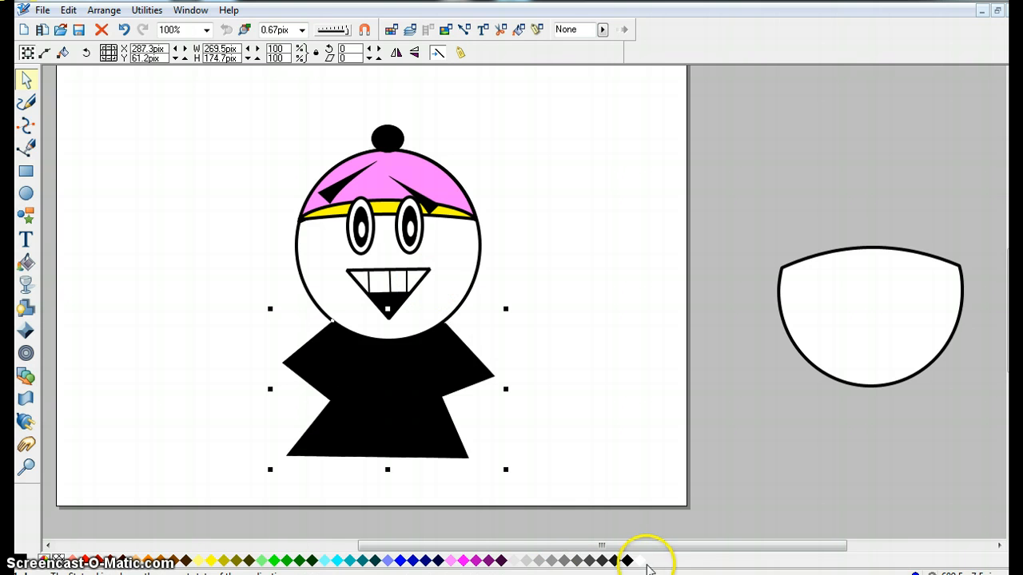
click(646, 563)
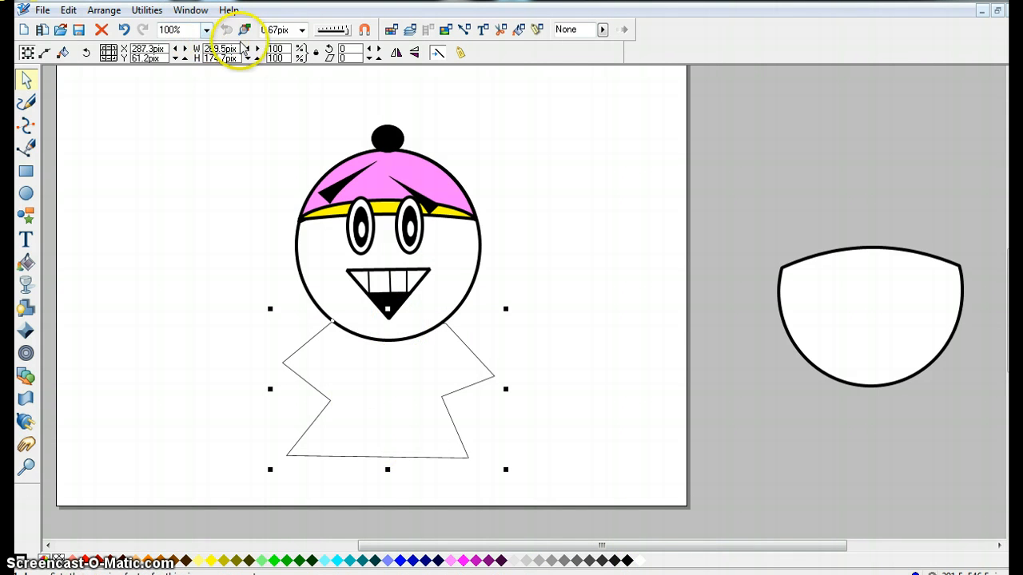
Set the body's outline width to 4 px.
click(302, 29)
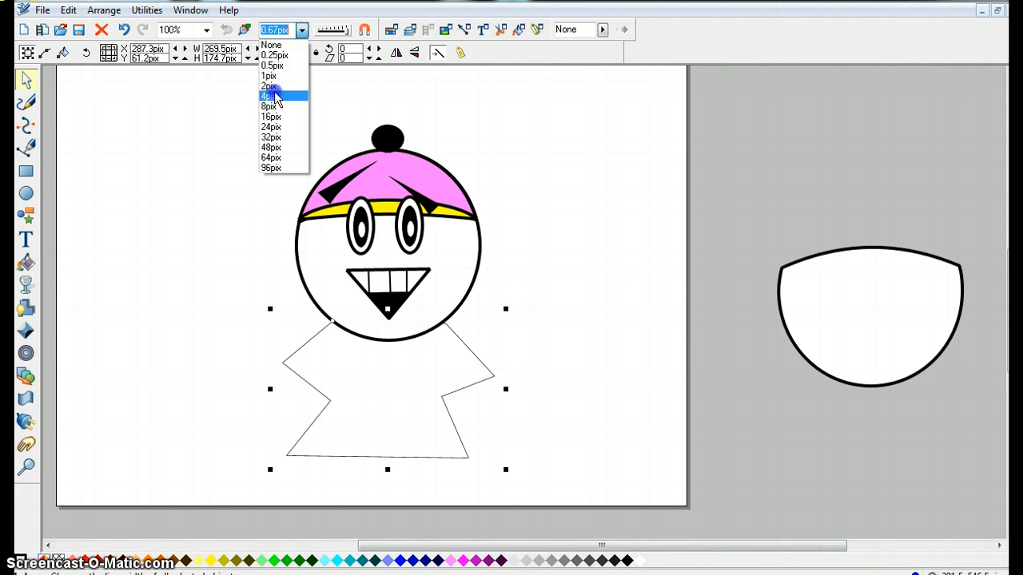
click(271, 96)
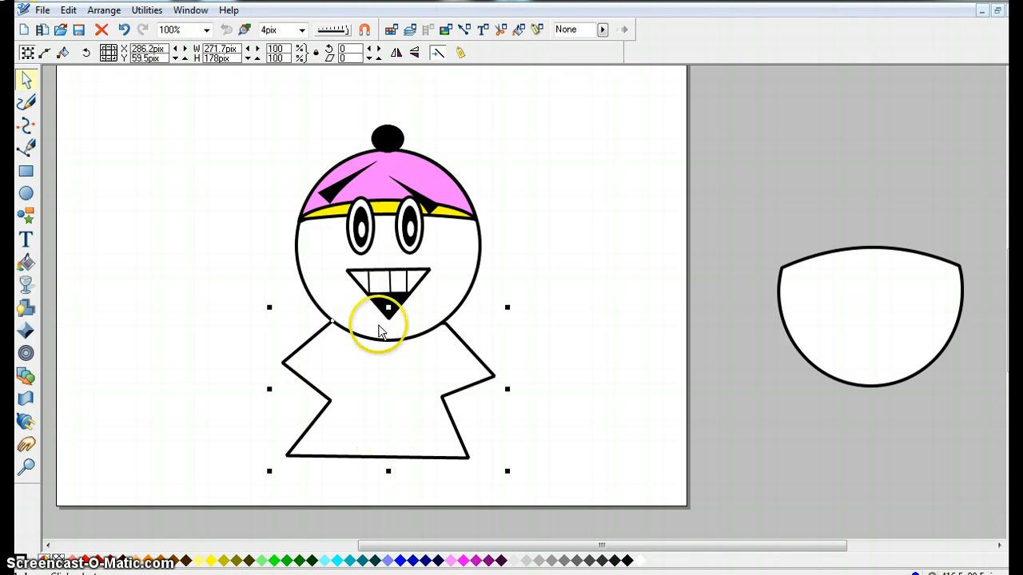
click(224, 273)
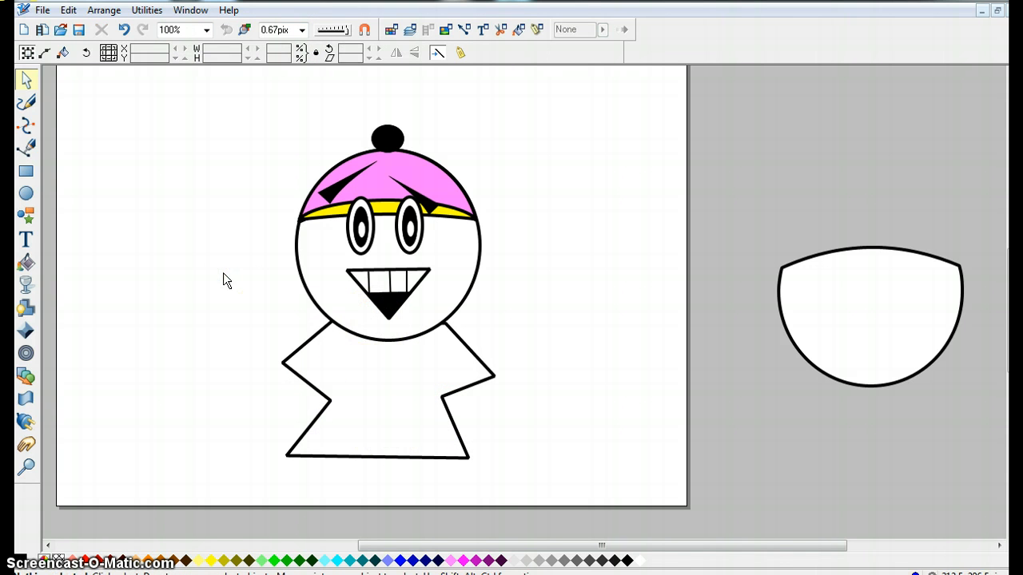
Draw a black four-sided sleeve over the body's left arm with the Pen tool and send it to the back.
click(32, 144)
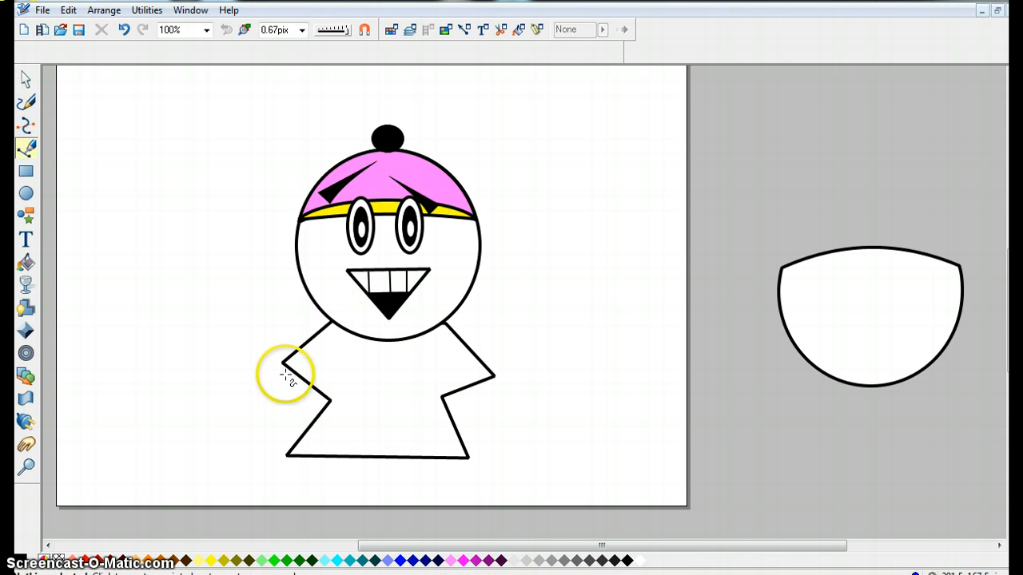
click(260, 419)
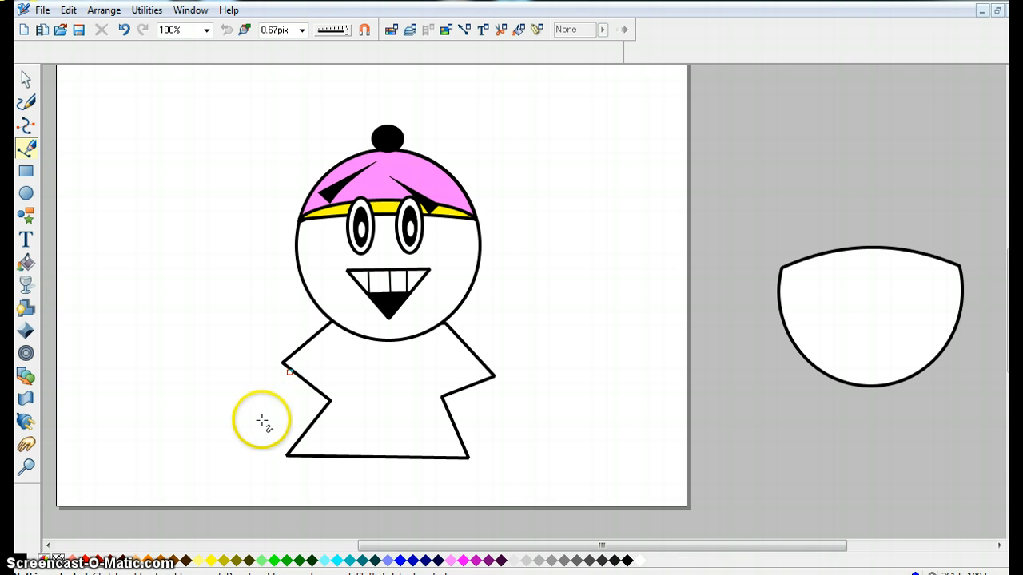
click(291, 439)
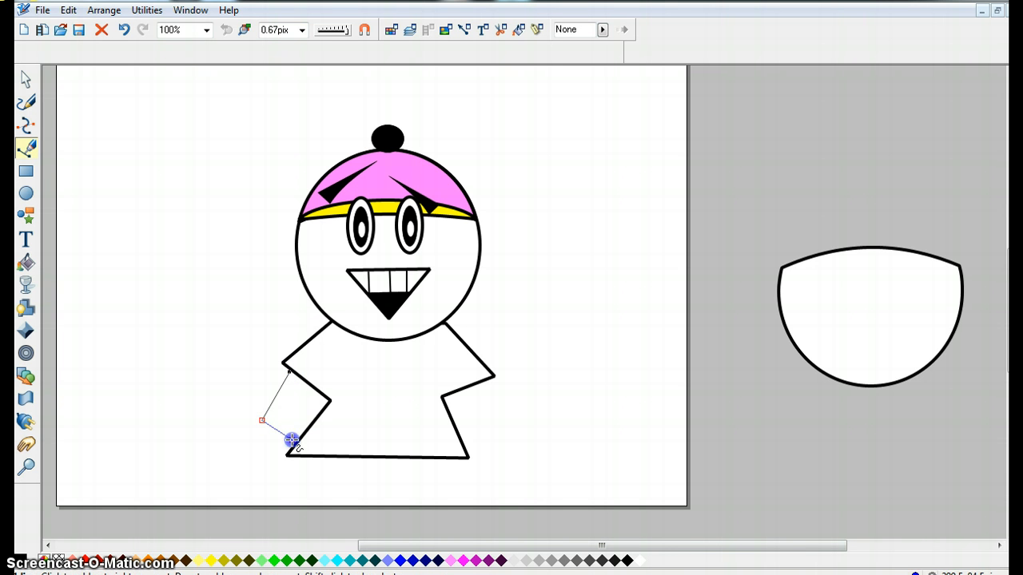
click(330, 402)
click(289, 371)
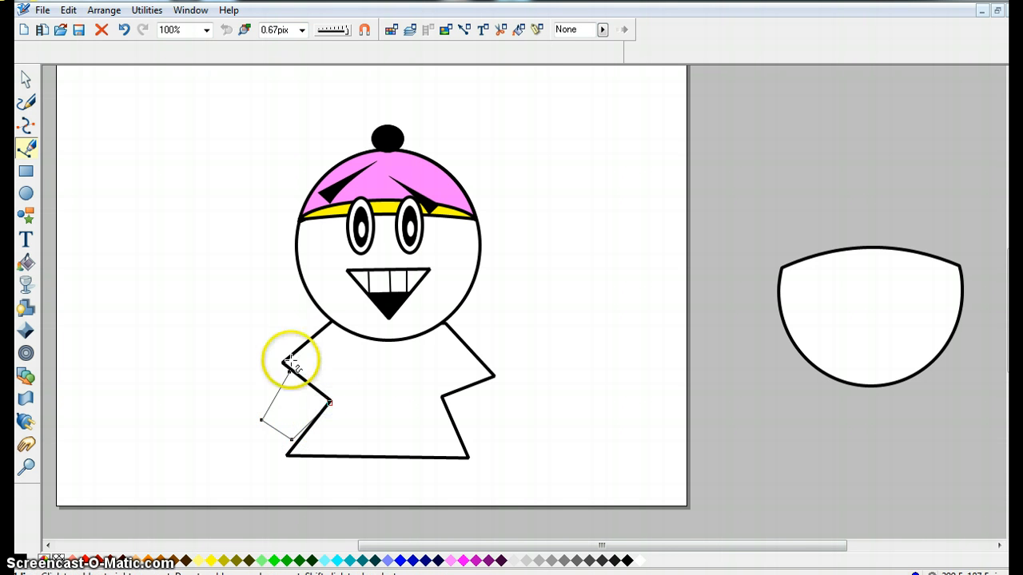
click(26, 80)
drag(313, 411, 307, 405)
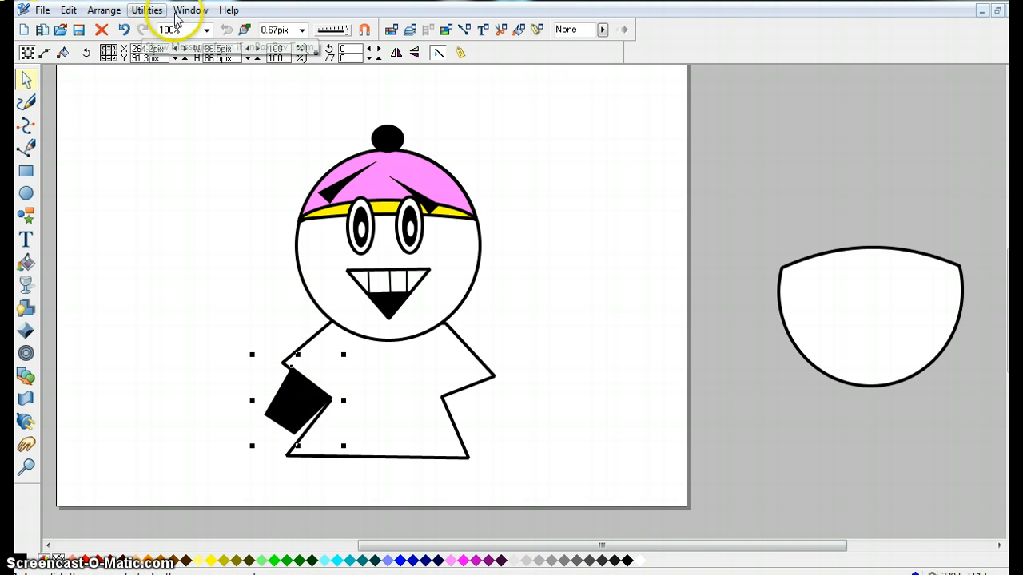
click(102, 10)
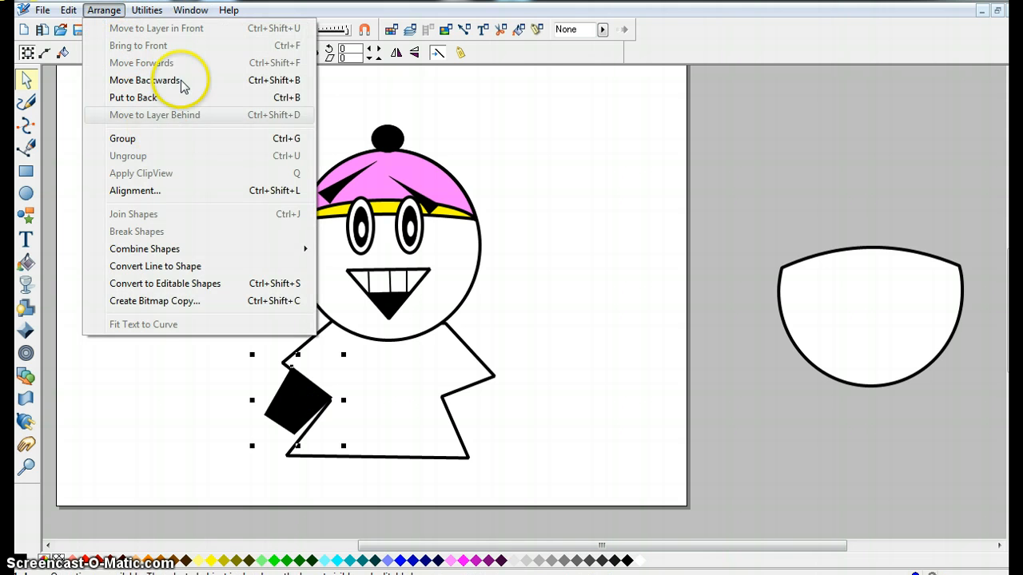
click(167, 97)
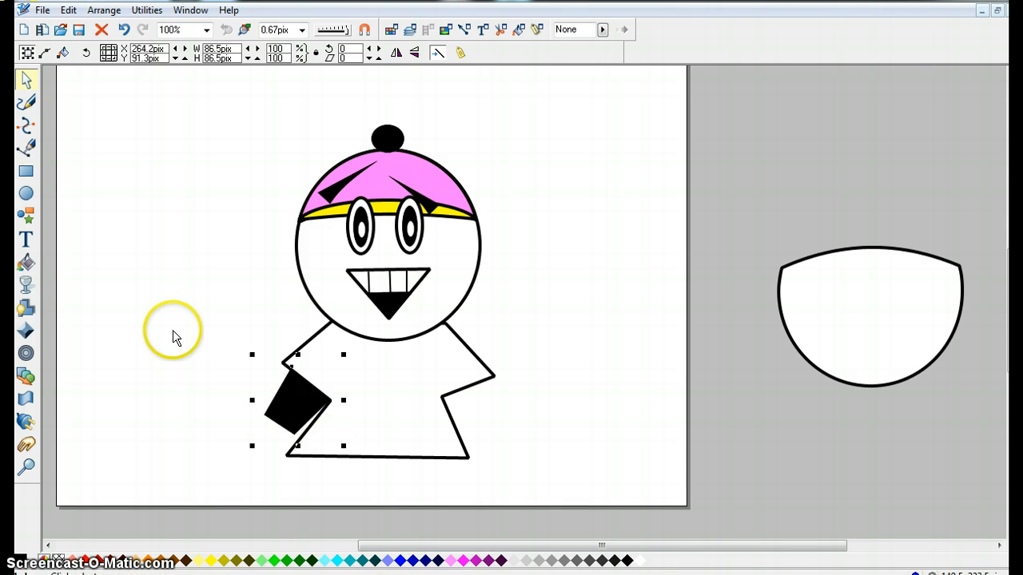
Draw a black circle hand about 59 px wide and move it to the end of the left sleeve.
click(26, 193)
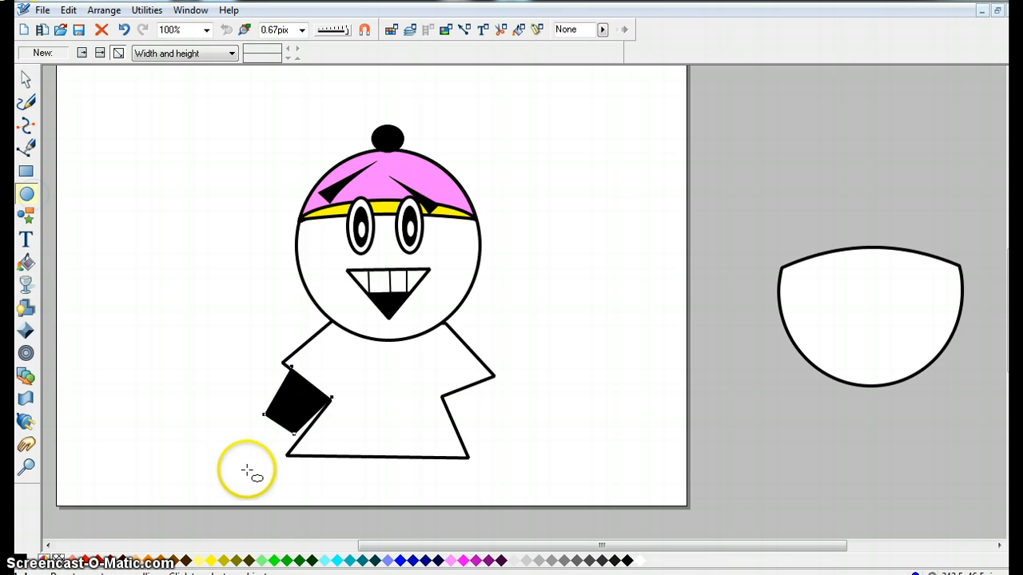
drag(248, 469, 201, 424)
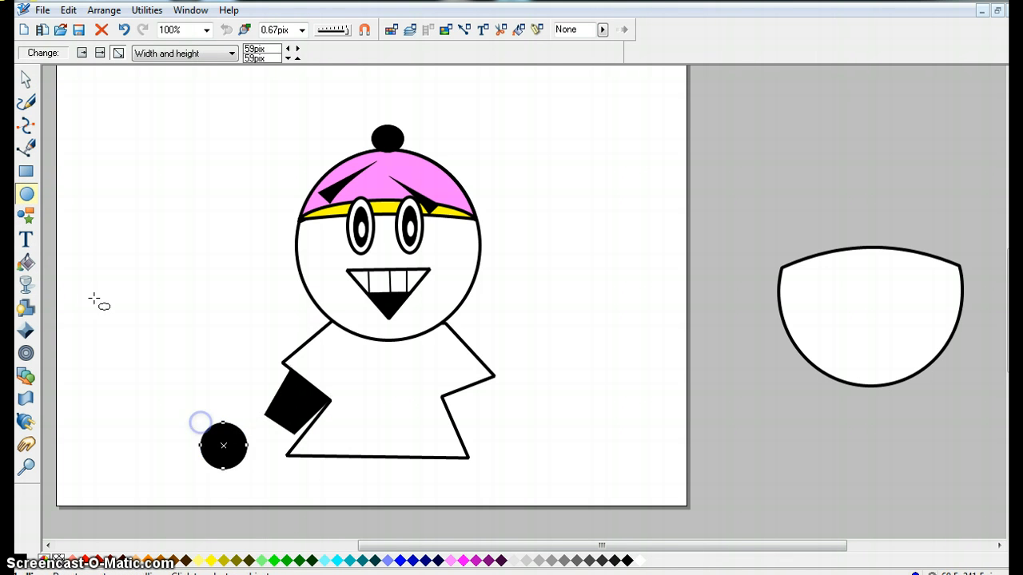
click(27, 101)
click(27, 80)
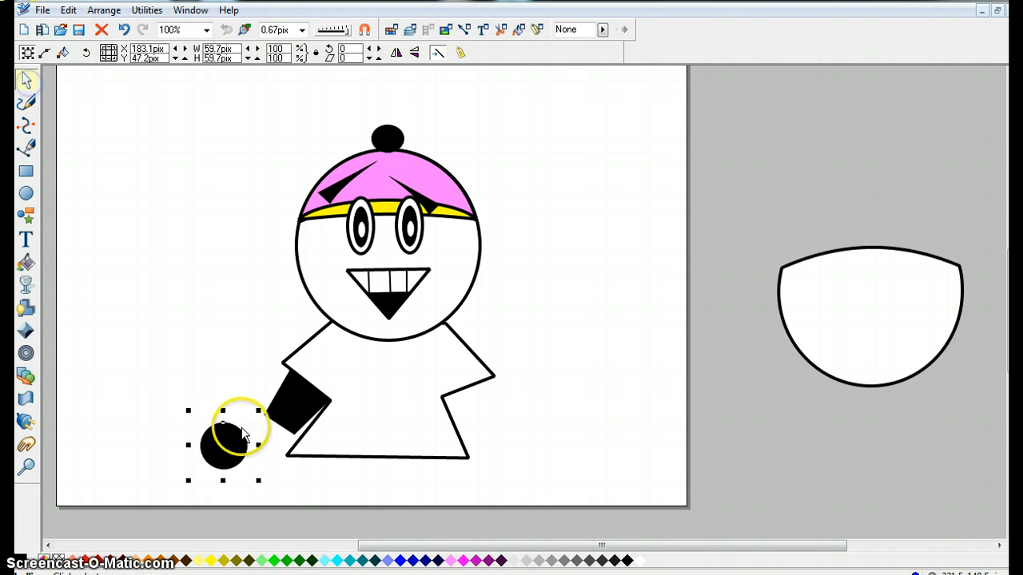
drag(232, 439, 230, 390)
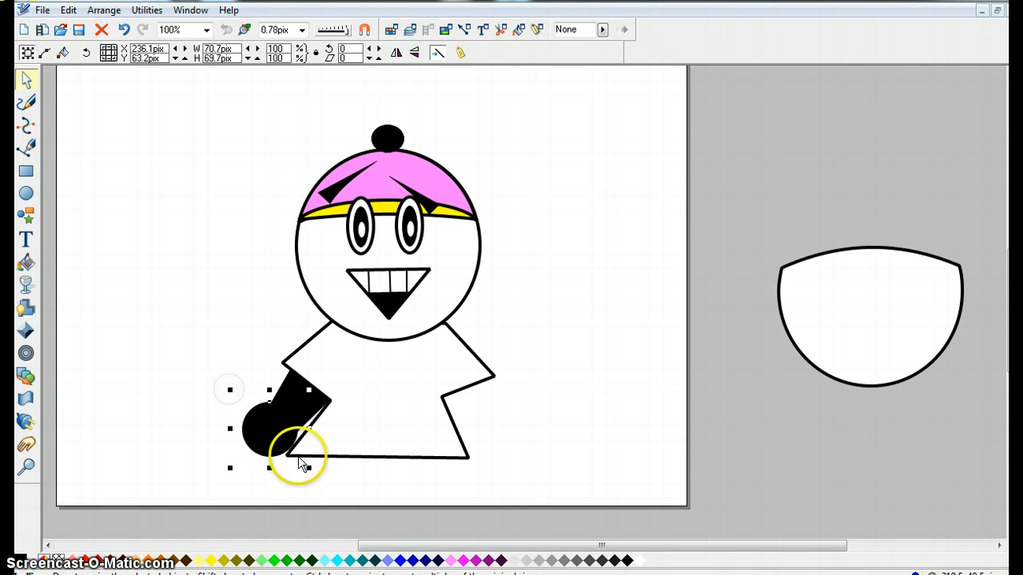
drag(288, 442, 288, 442)
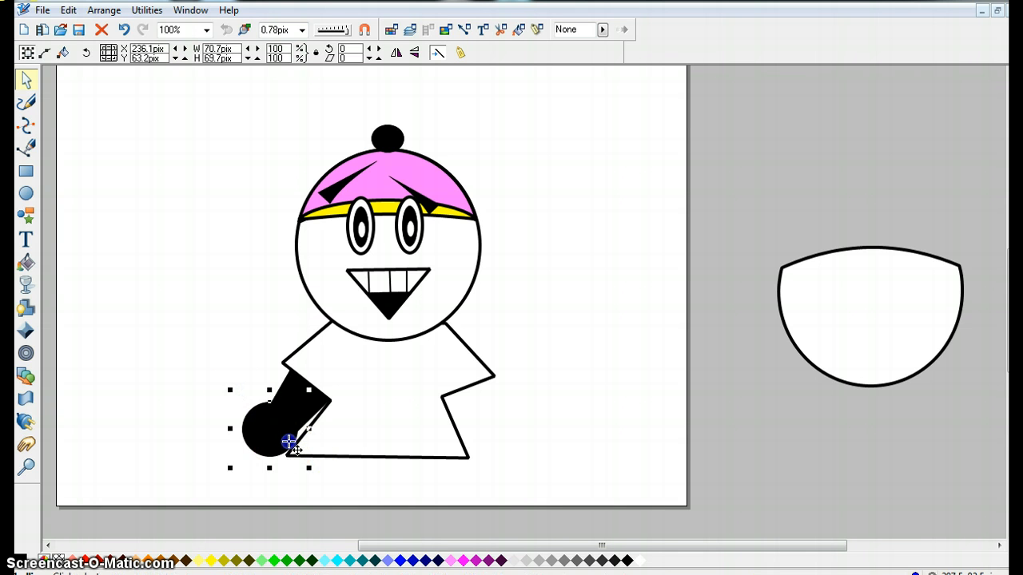
click(212, 364)
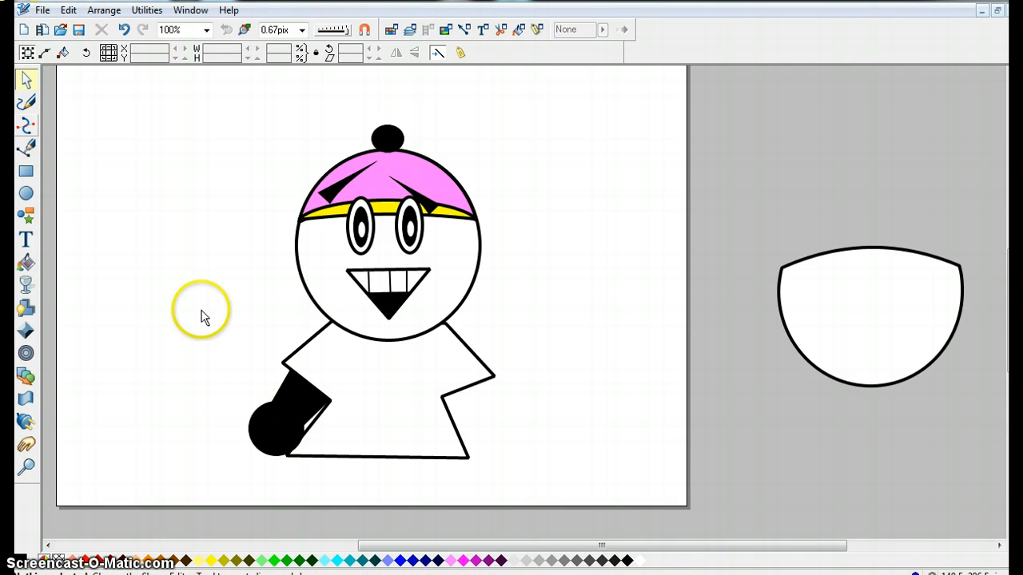
Duplicate the left sleeve and hand onto the right arm and flip the copy horizontally.
drag(190, 329, 351, 482)
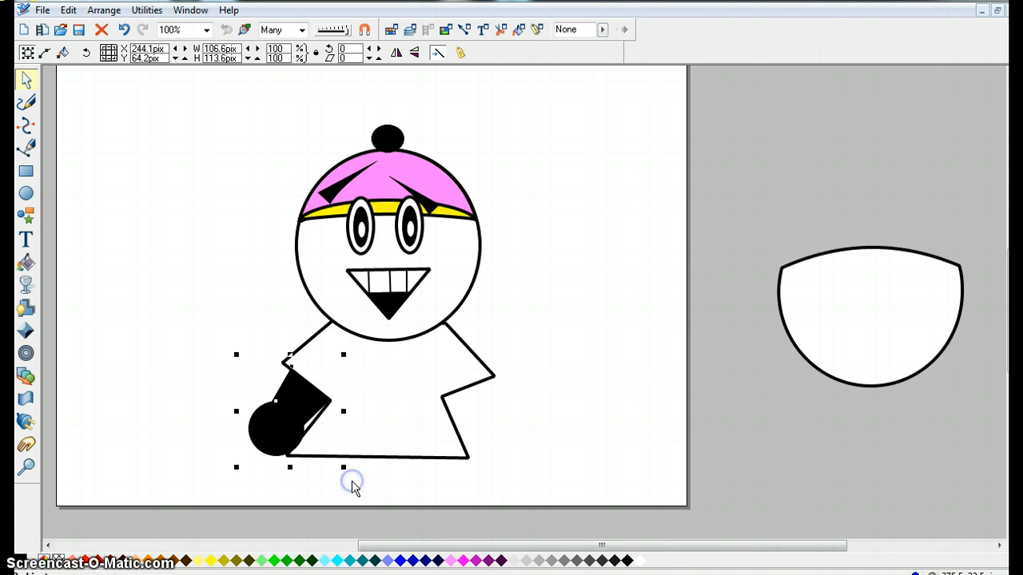
right_click(266, 415)
click(320, 252)
mouse_move(297, 407)
mouse_down()
mouse_move(447, 374)
mouse_move(563, 433)
mouse_move(477, 399)
mouse_up()
click(395, 51)
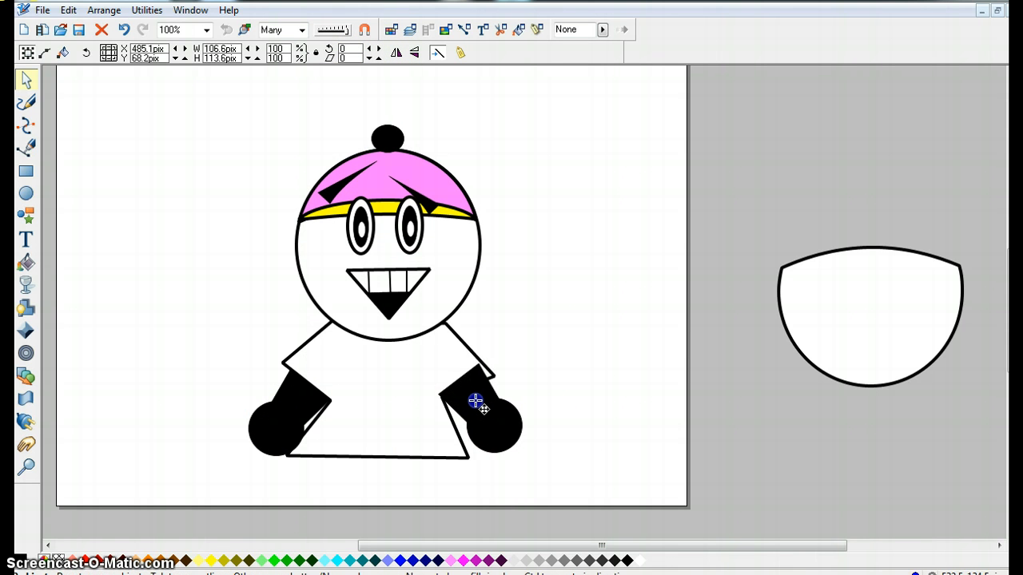
Send the right sleeve and hand to the back and nudge them into place.
click(104, 10)
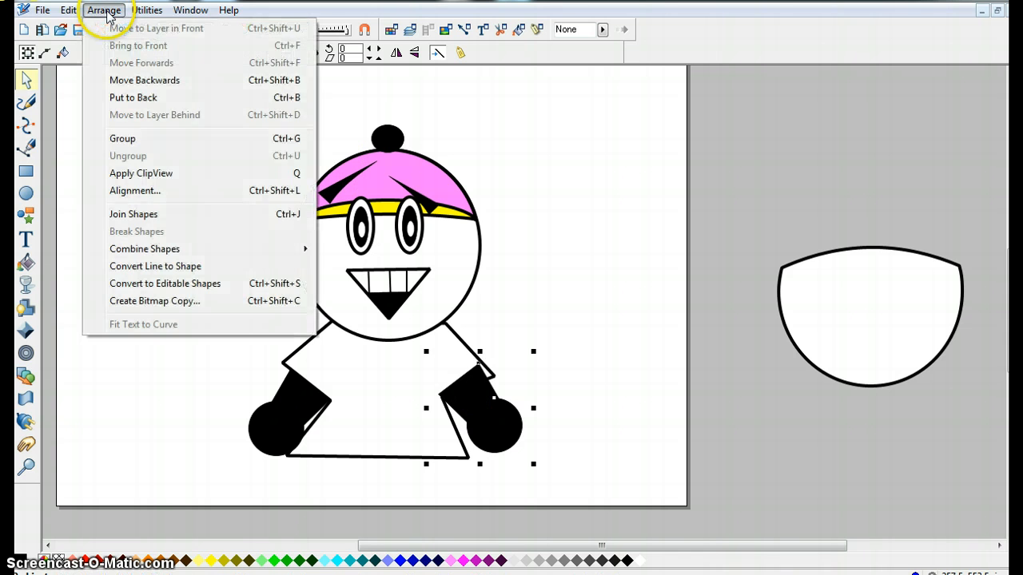
click(128, 98)
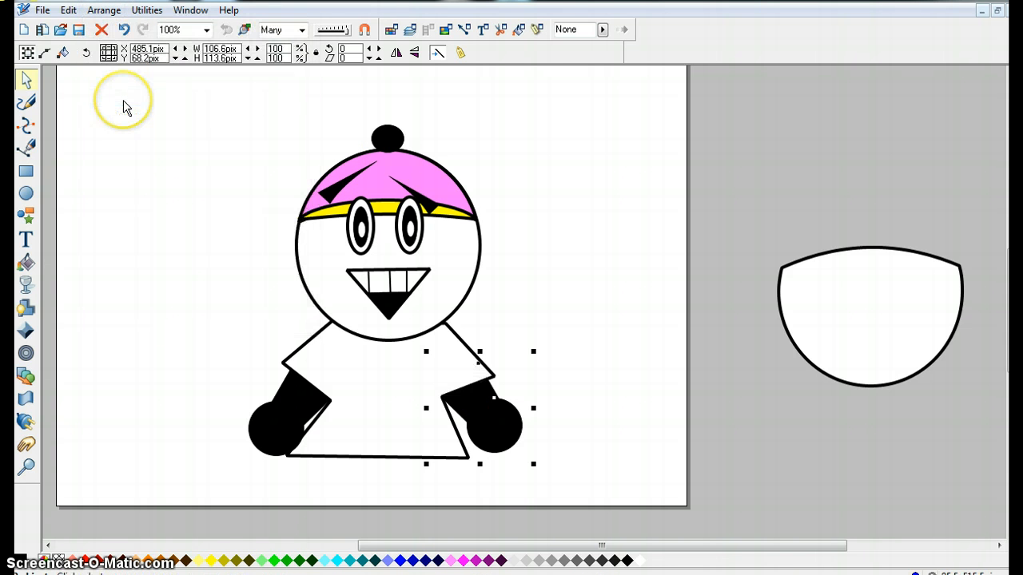
drag(501, 420, 493, 418)
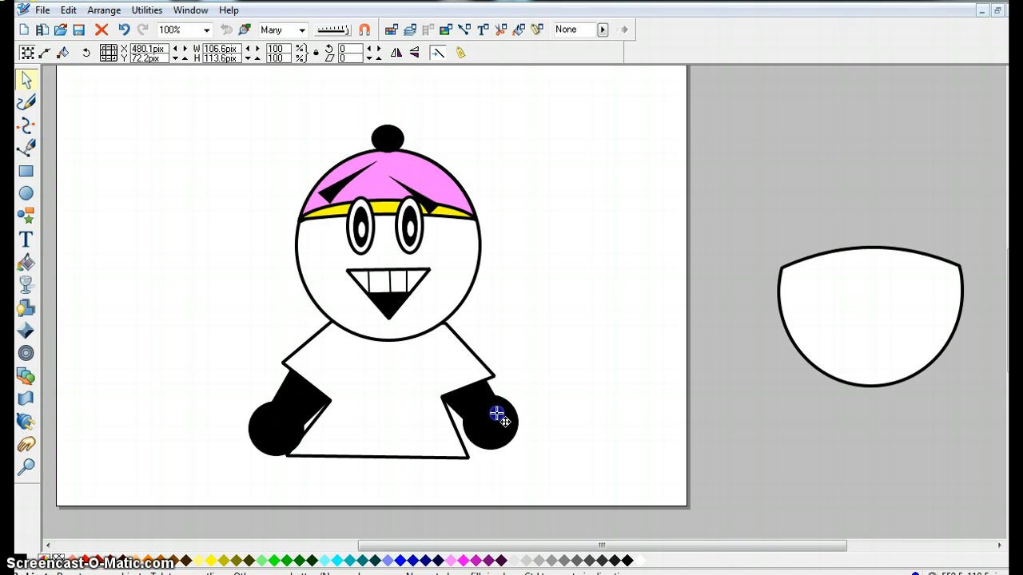
click(174, 440)
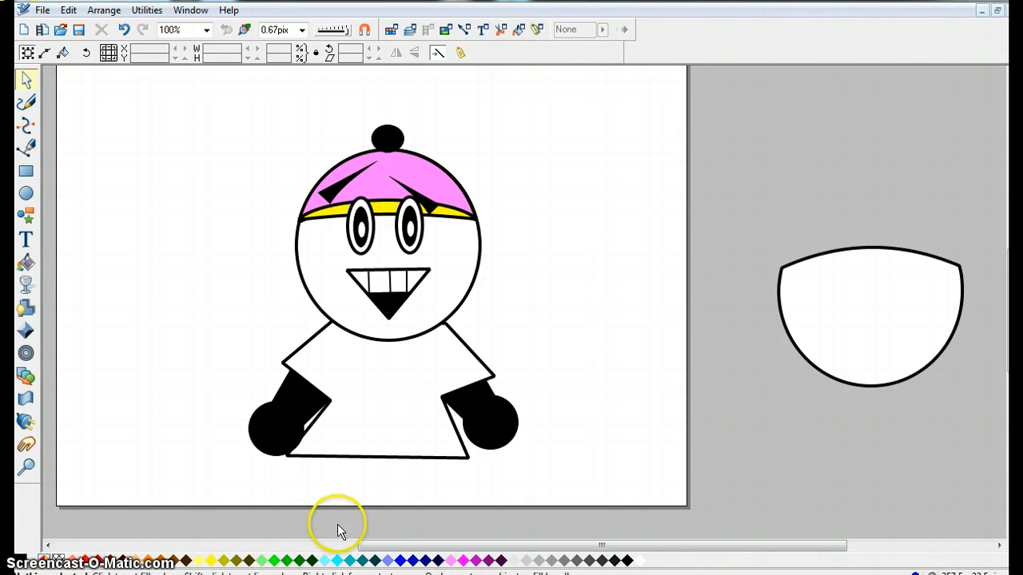
Draw a rectangle about 227 by 41 px beneath the body's skirt.
click(26, 171)
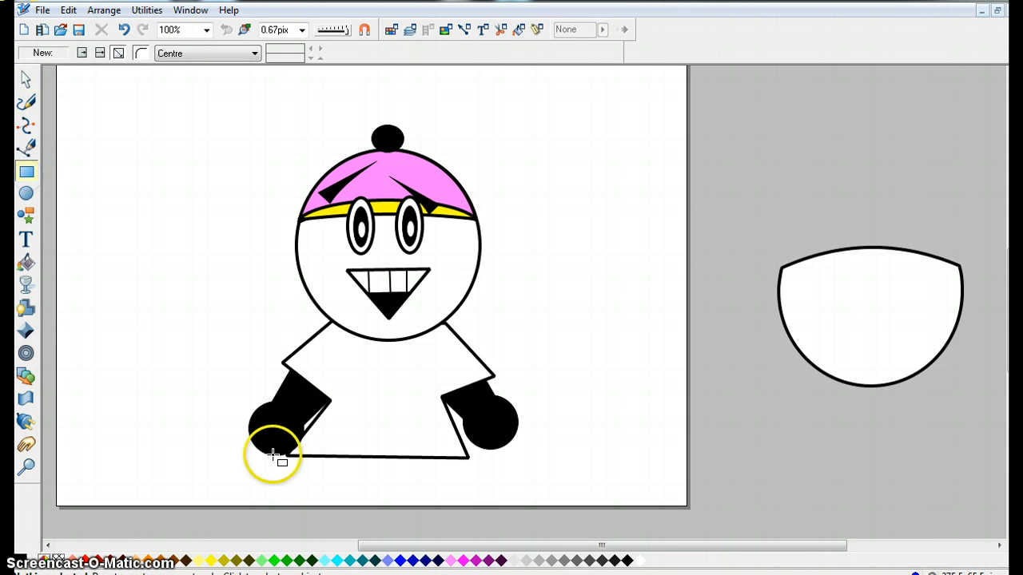
drag(289, 457, 471, 489)
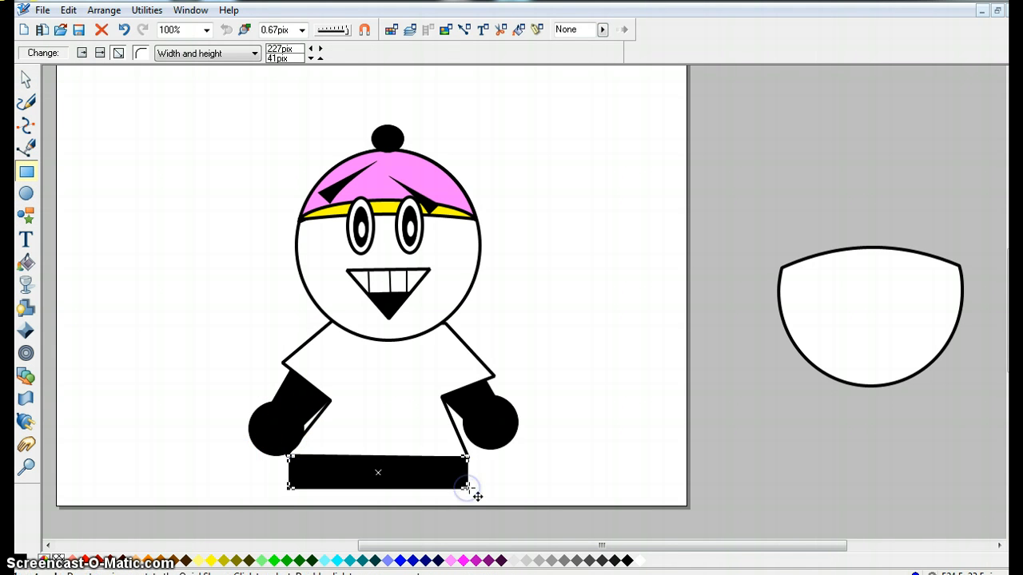
click(171, 282)
click(28, 80)
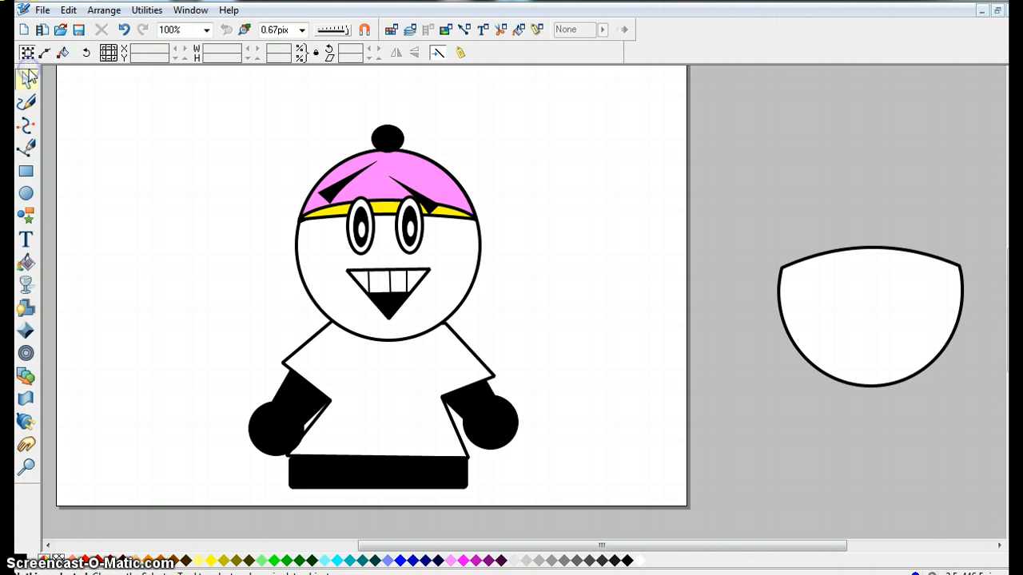
Select the whole character and move it upward on the page.
drag(149, 85, 560, 495)
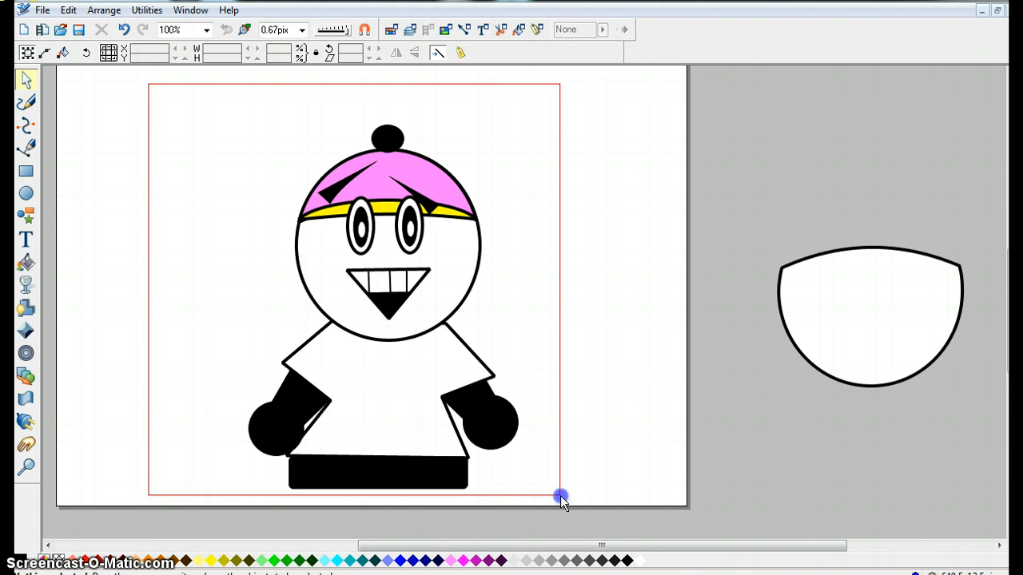
drag(440, 396, 424, 348)
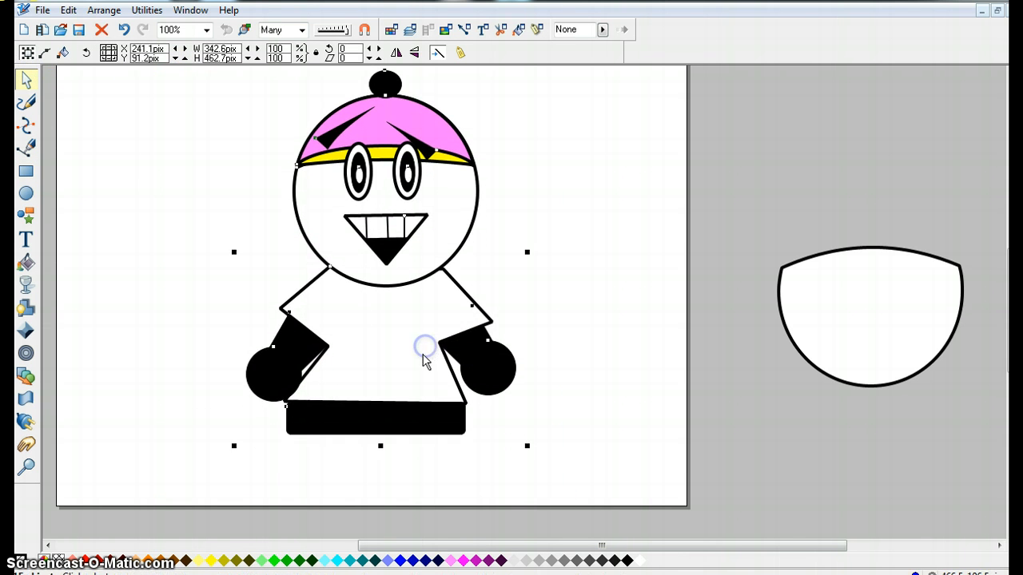
click(573, 450)
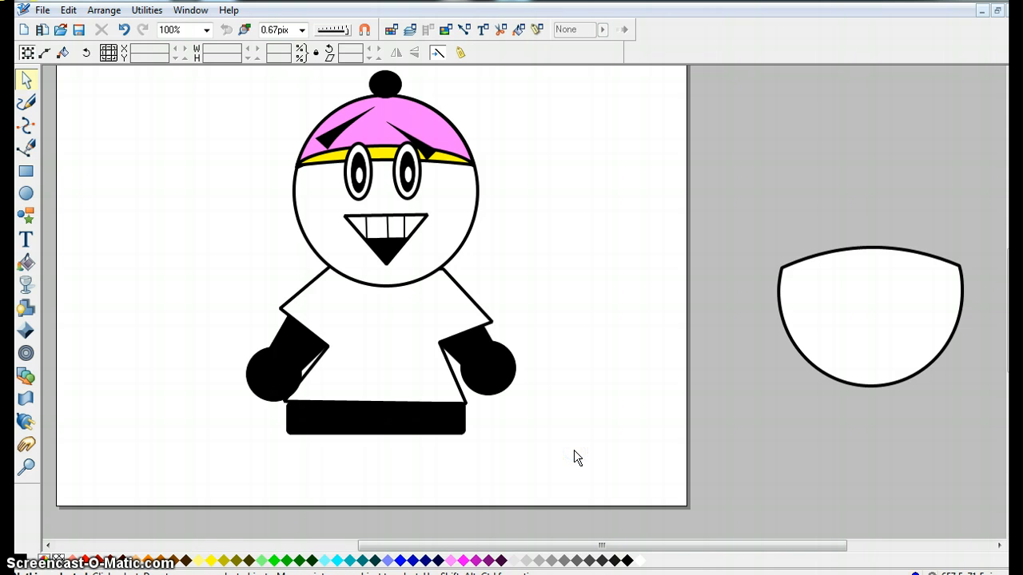
Fill the rectangle blue and set its outline width to 4 px.
click(332, 420)
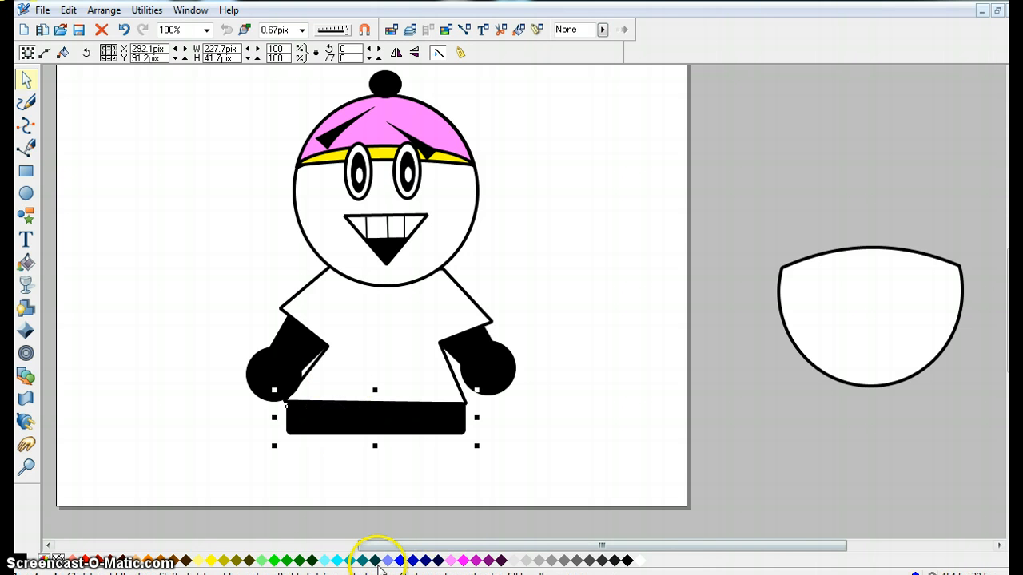
click(399, 561)
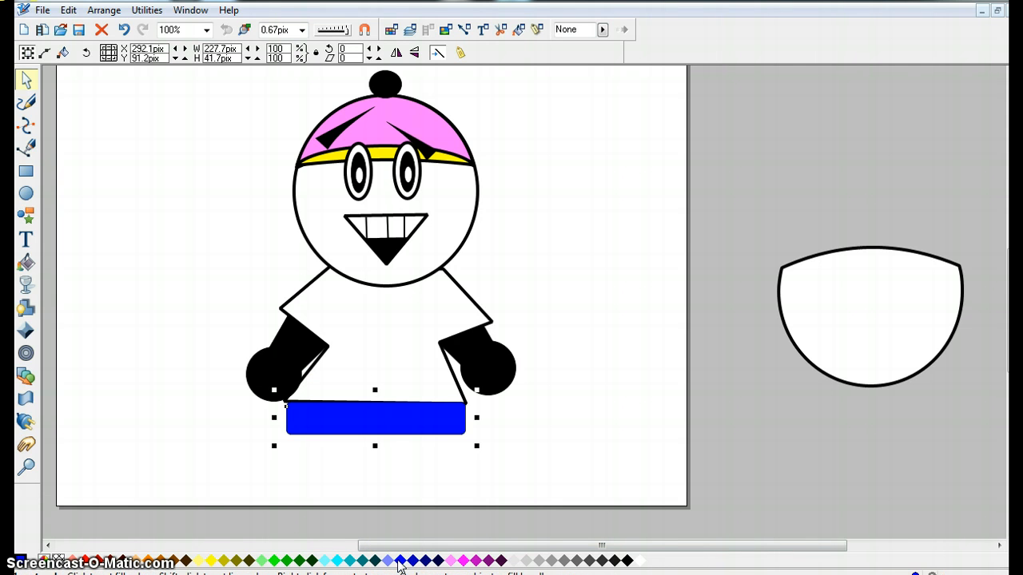
click(184, 303)
click(339, 416)
click(273, 33)
click(301, 29)
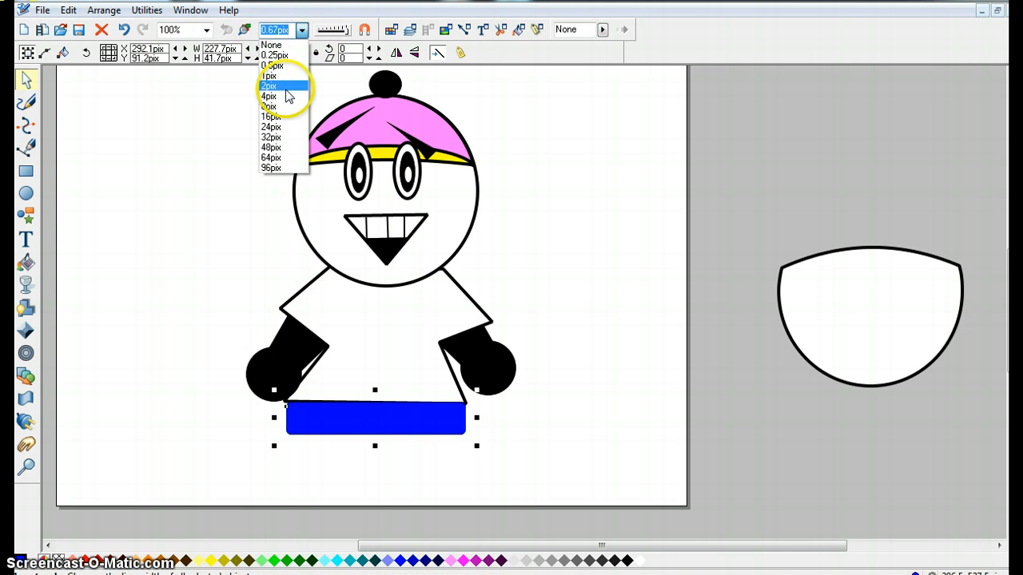
click(285, 97)
click(156, 225)
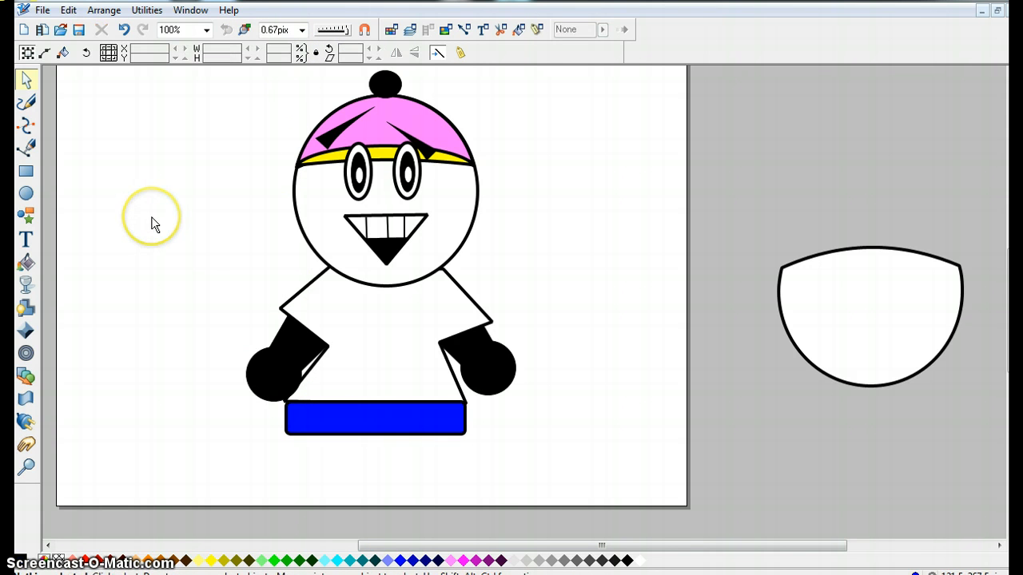
Draw a shoe with the Pen tool: a closed four-sided shape about 125 by 82 px with its top edge curved into an arch.
click(28, 152)
click(104, 418)
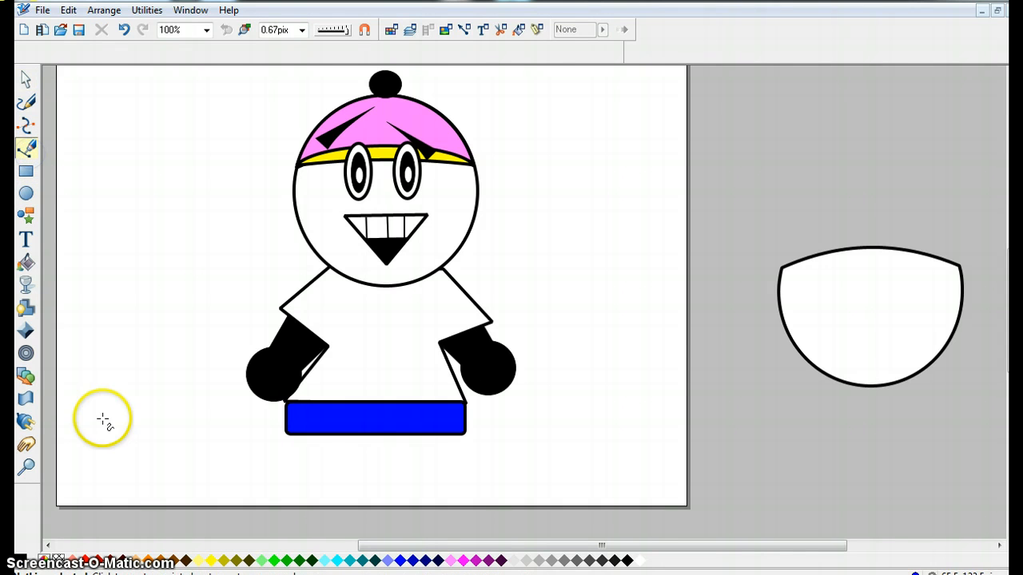
click(201, 420)
click(200, 382)
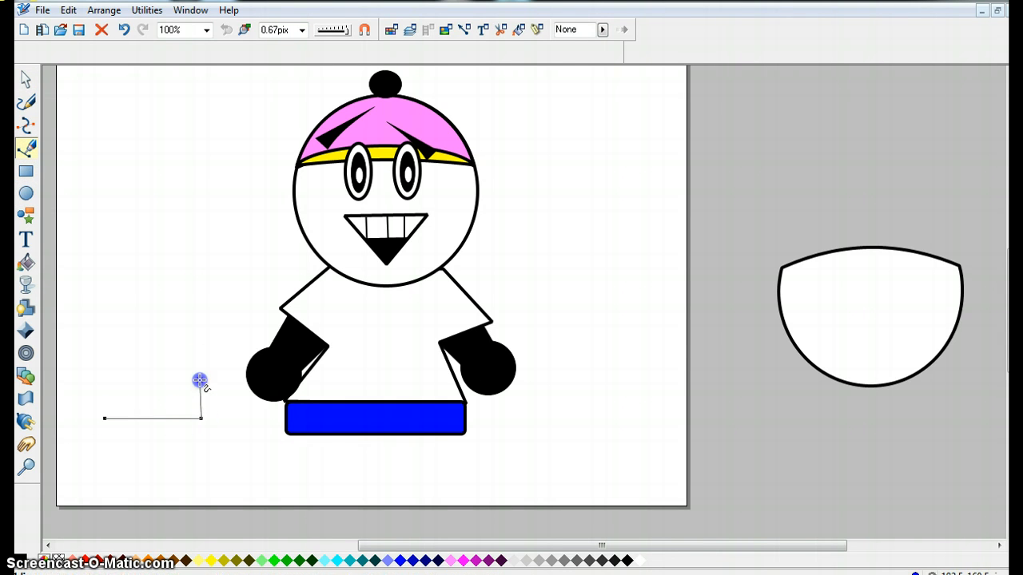
click(102, 376)
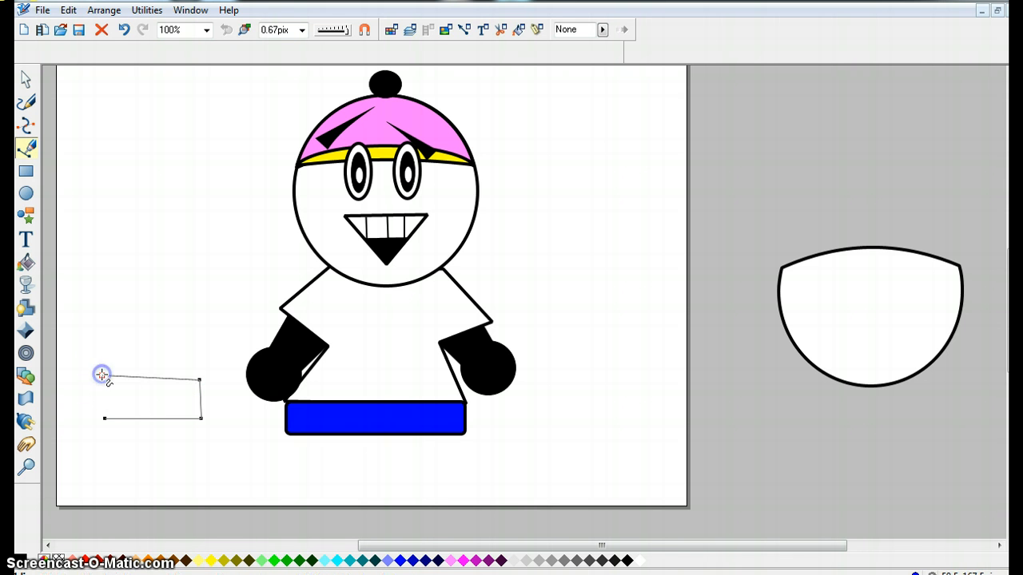
click(104, 419)
click(100, 380)
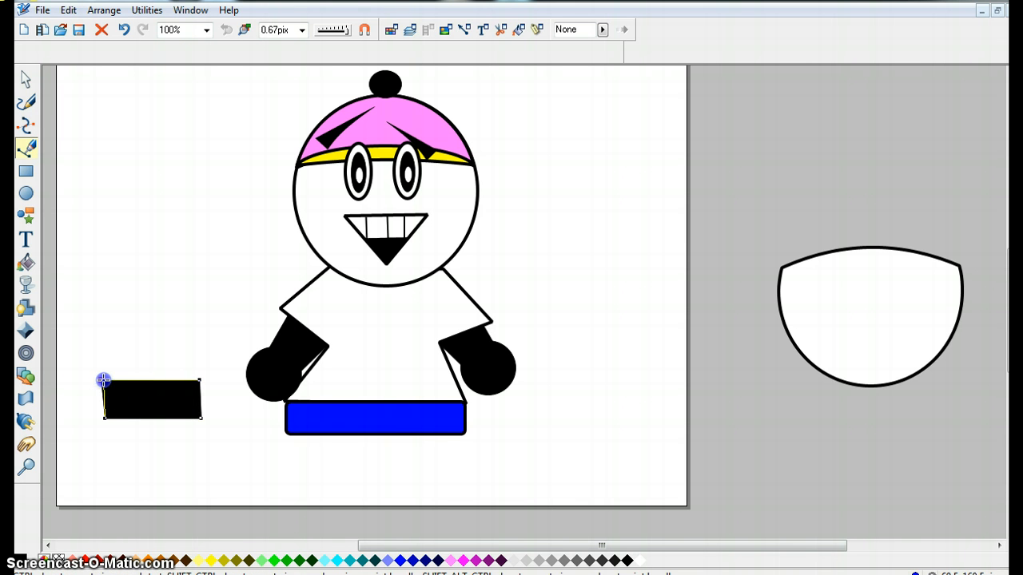
click(86, 445)
click(152, 384)
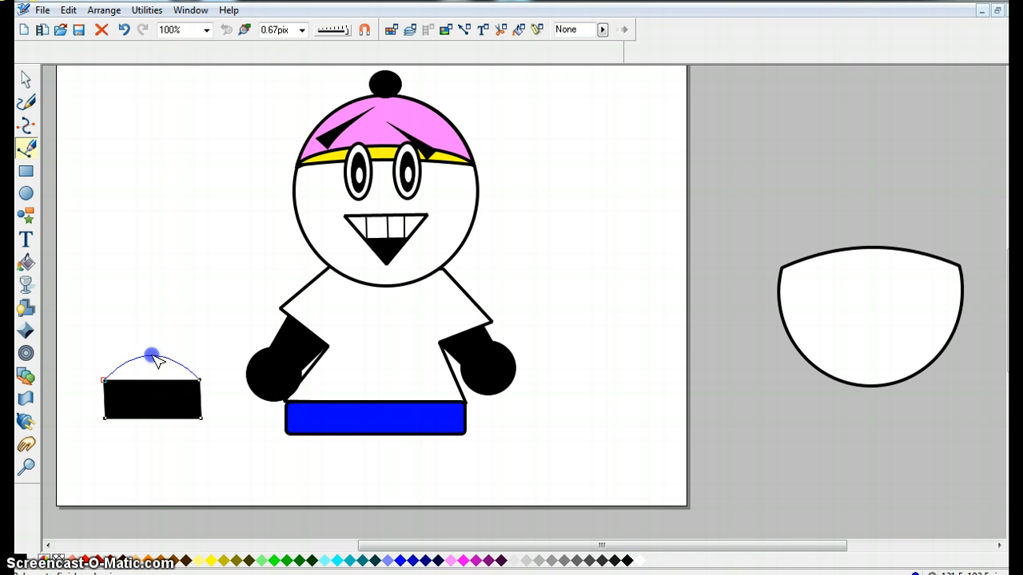
drag(158, 361, 152, 352)
click(122, 366)
click(27, 79)
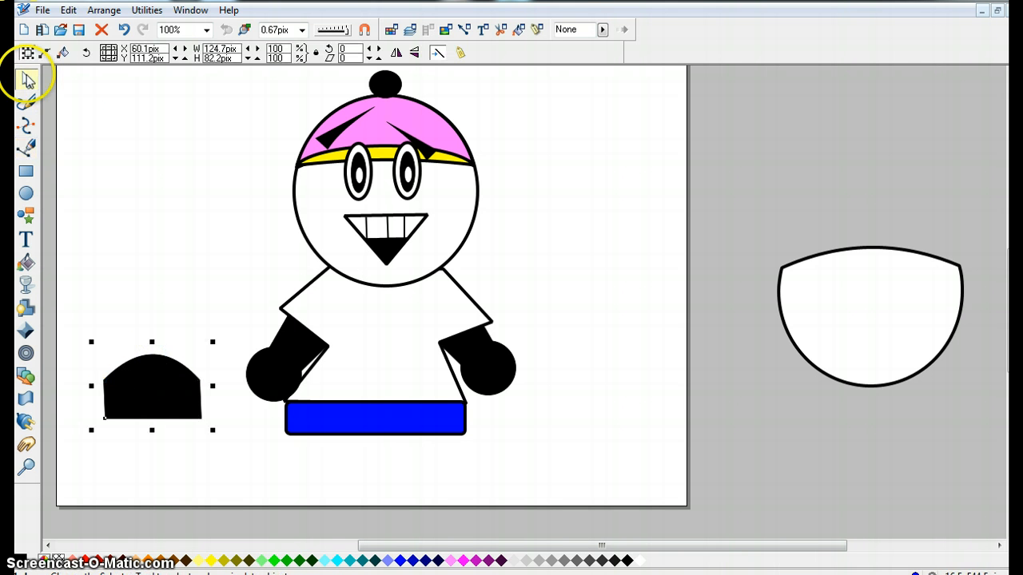
drag(229, 450, 69, 311)
right_click(149, 395)
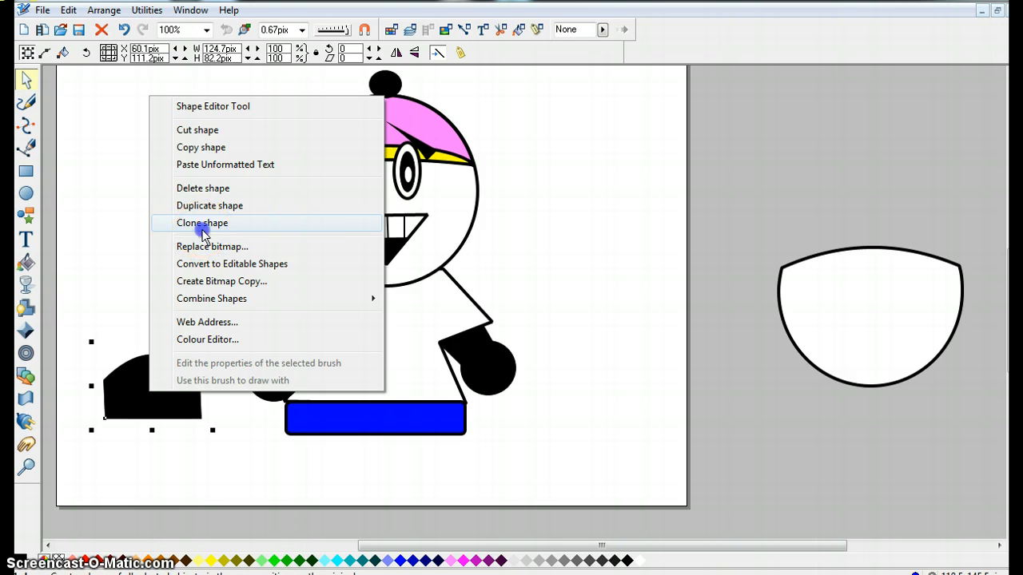
click(202, 223)
drag(160, 393, 185, 293)
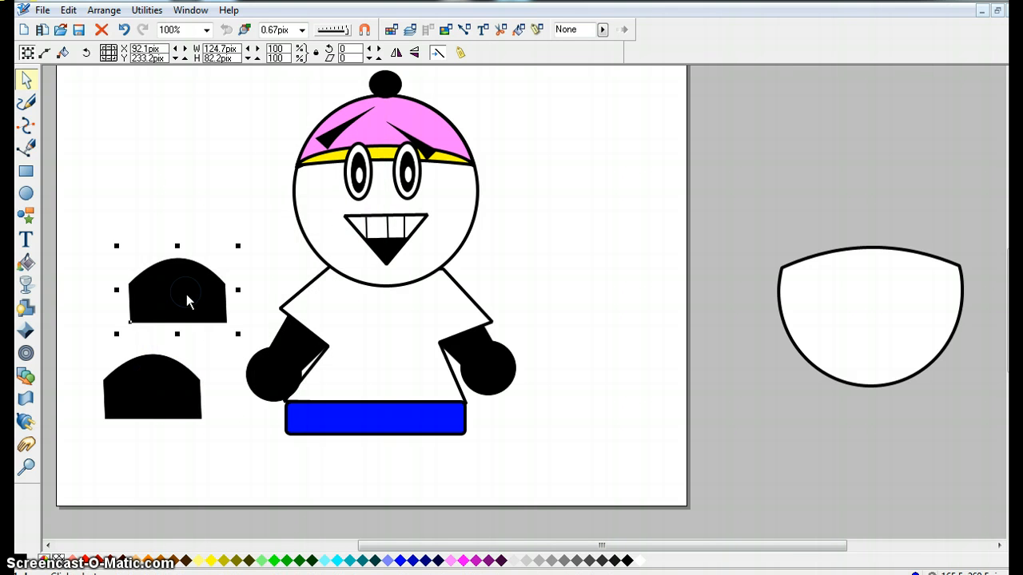
key(Delete)
Flatten the shoe to about 49 px high and position it beneath the left trouser leg.
mouse_move(149, 390)
mouse_down()
mouse_move(320, 453)
mouse_move(140, 354)
mouse_up()
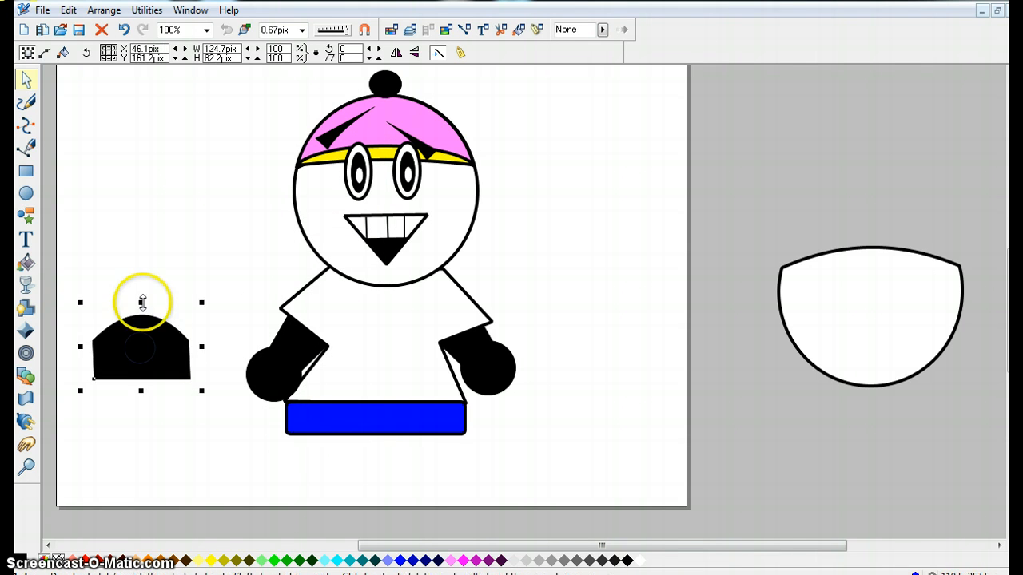
drag(142, 303, 142, 330)
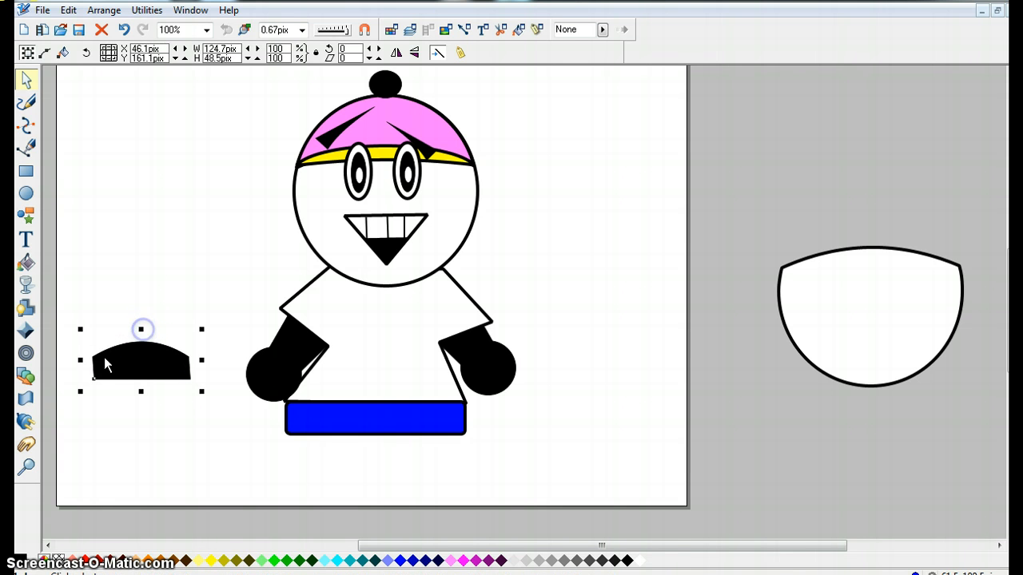
drag(80, 360, 256, 436)
drag(331, 456, 352, 452)
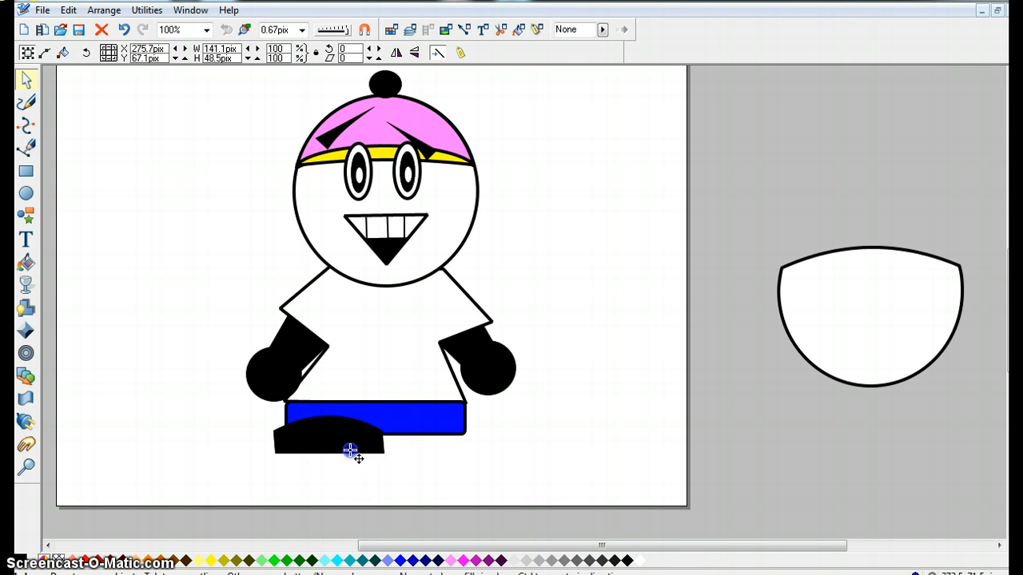
Clone the shoe and place the copy beneath the right trouser leg.
click(416, 281)
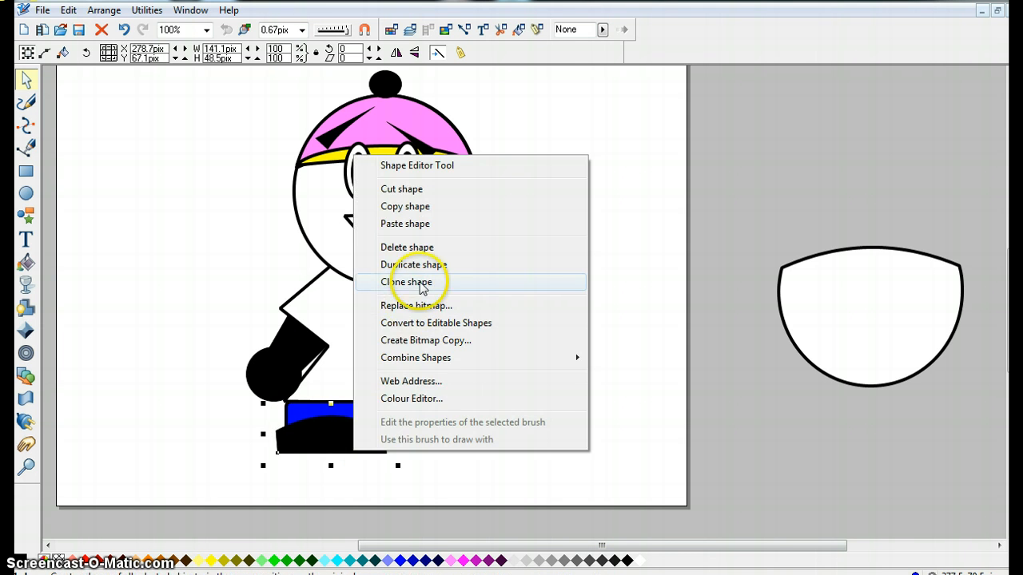
mouse_move(347, 446)
mouse_down()
mouse_move(468, 460)
mouse_move(460, 444)
mouse_move(368, 445)
mouse_move(427, 450)
mouse_move(418, 448)
mouse_up()
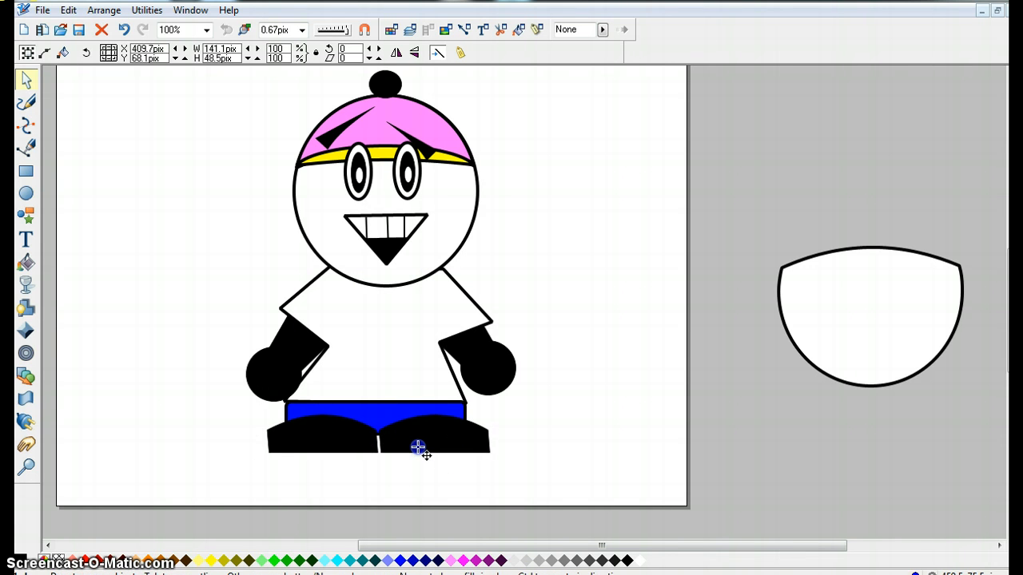
click(531, 441)
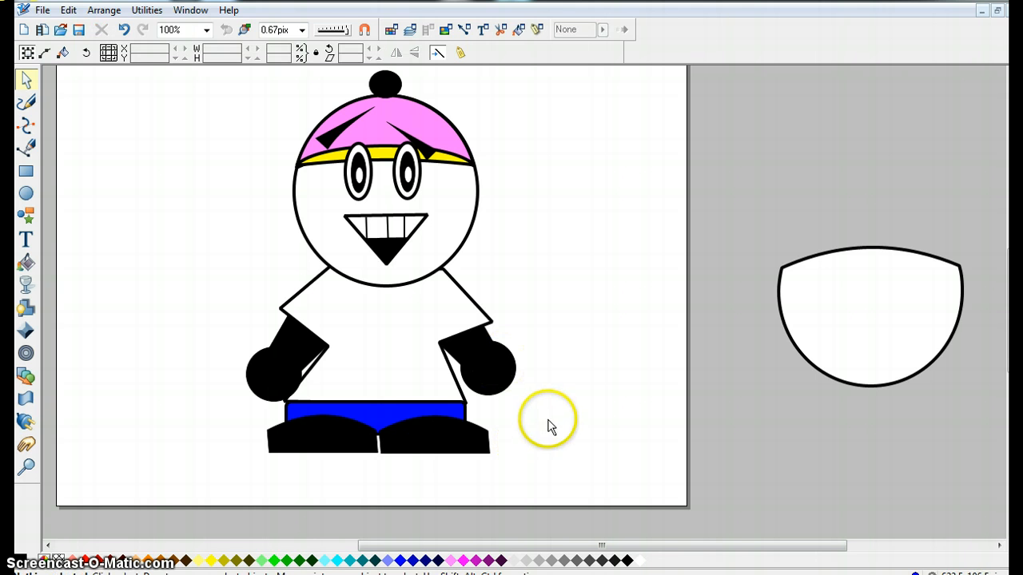
Fill the right hand and right sleeve with the peach skin colour.
drag(556, 416, 445, 354)
drag(430, 320, 430, 320)
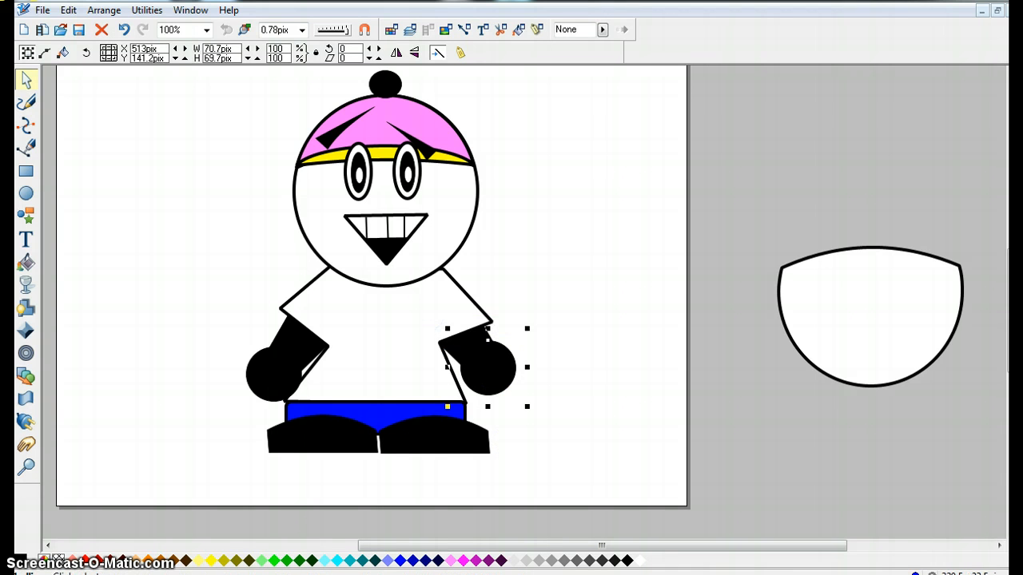
click(137, 561)
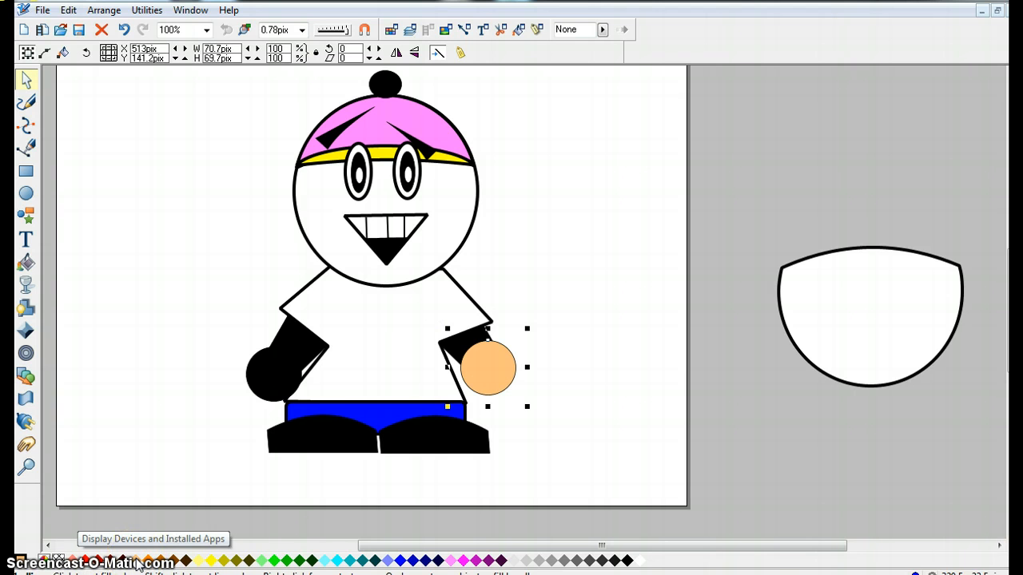
click(466, 341)
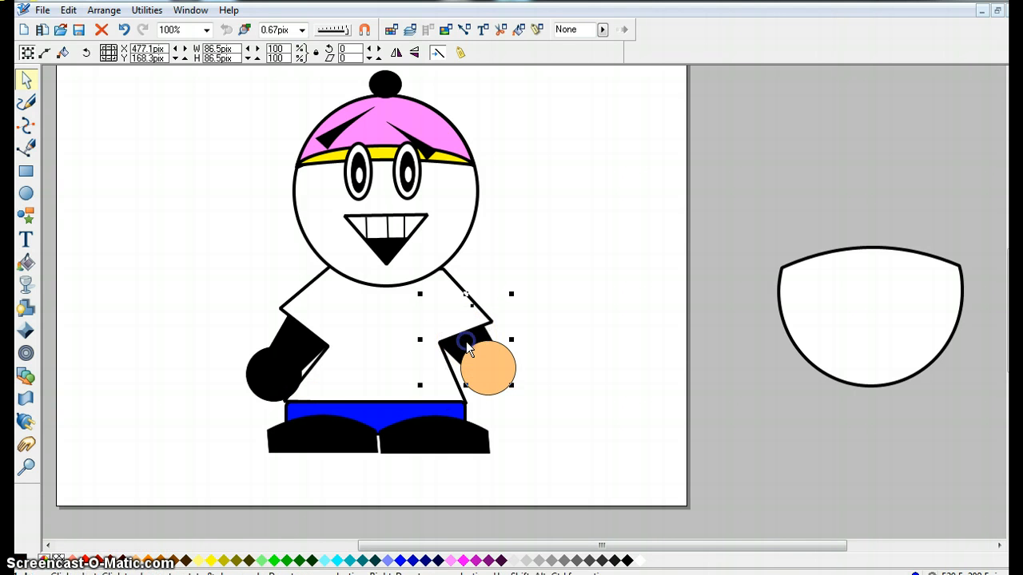
click(137, 561)
Remove the outlines from the right sleeve and the right hand.
shift+click(58, 561)
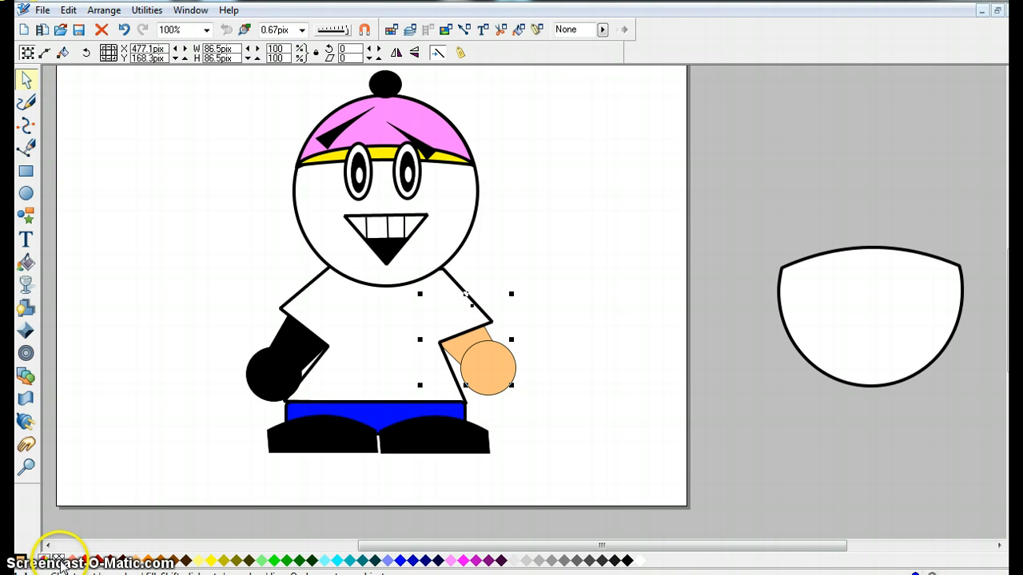
right_click(61, 564)
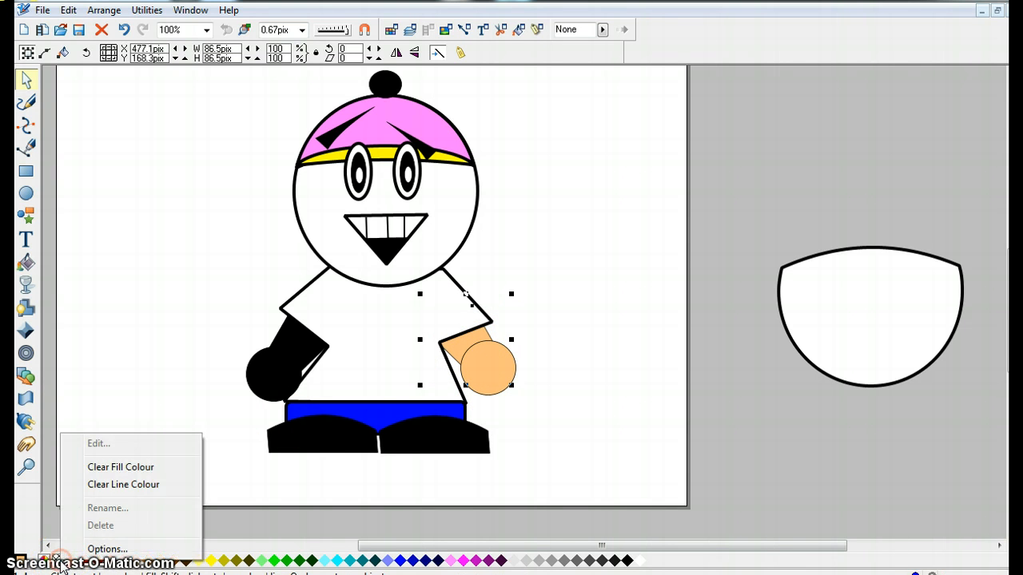
click(120, 485)
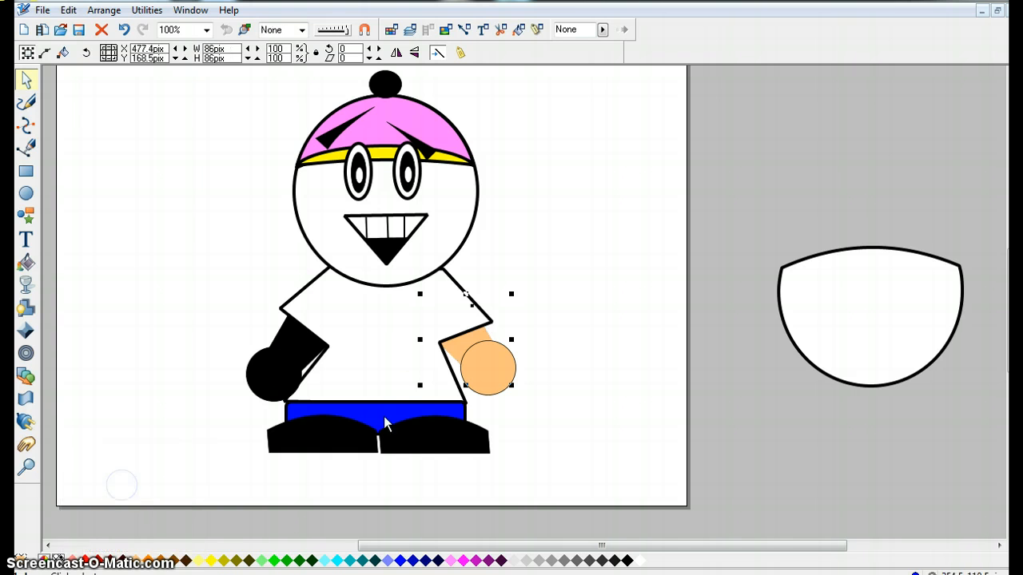
click(456, 365)
right_click(58, 564)
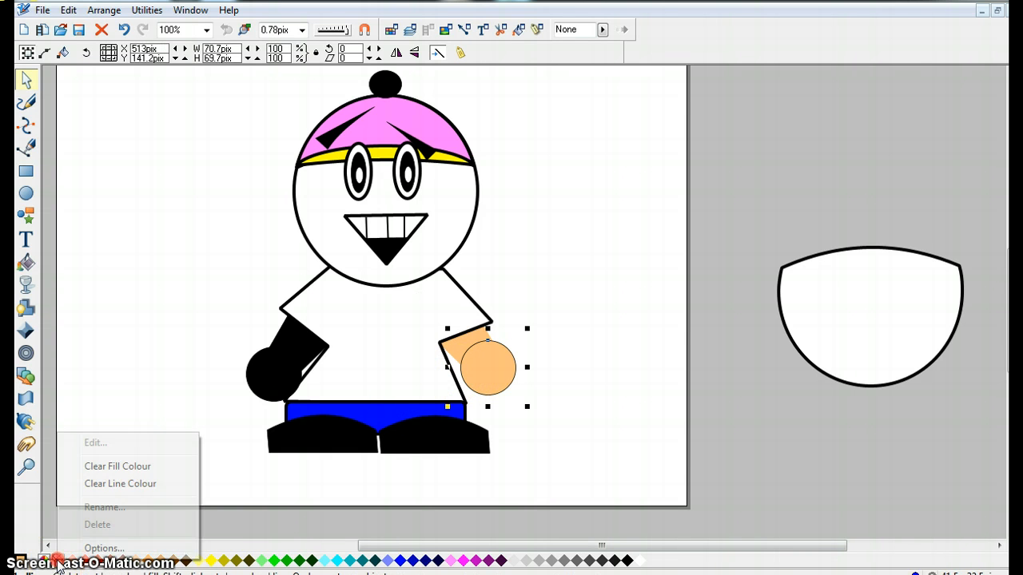
click(120, 484)
click(184, 335)
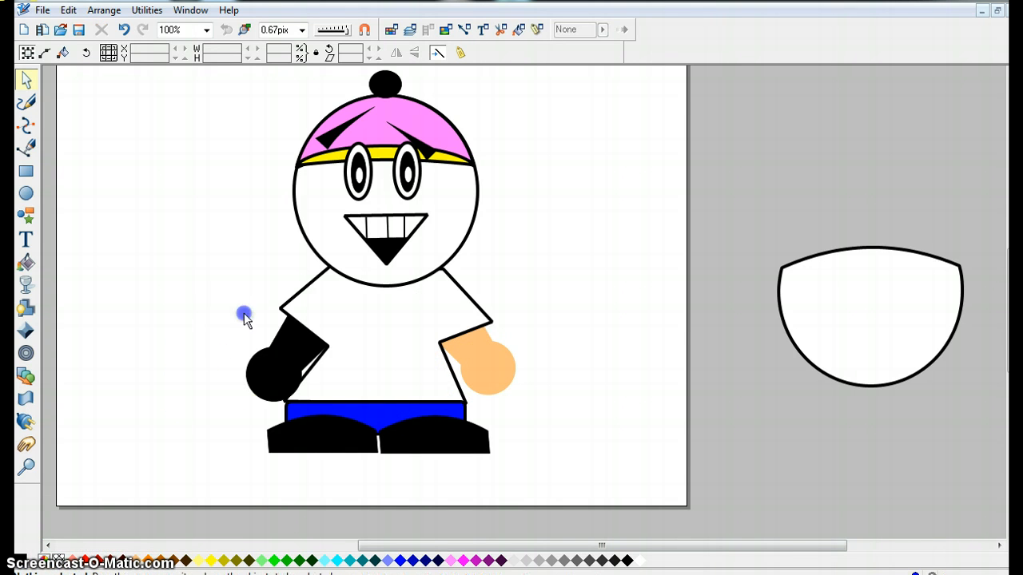
Select the left sleeve and hand, clear their outlines, and fill them peach.
drag(201, 279, 364, 455)
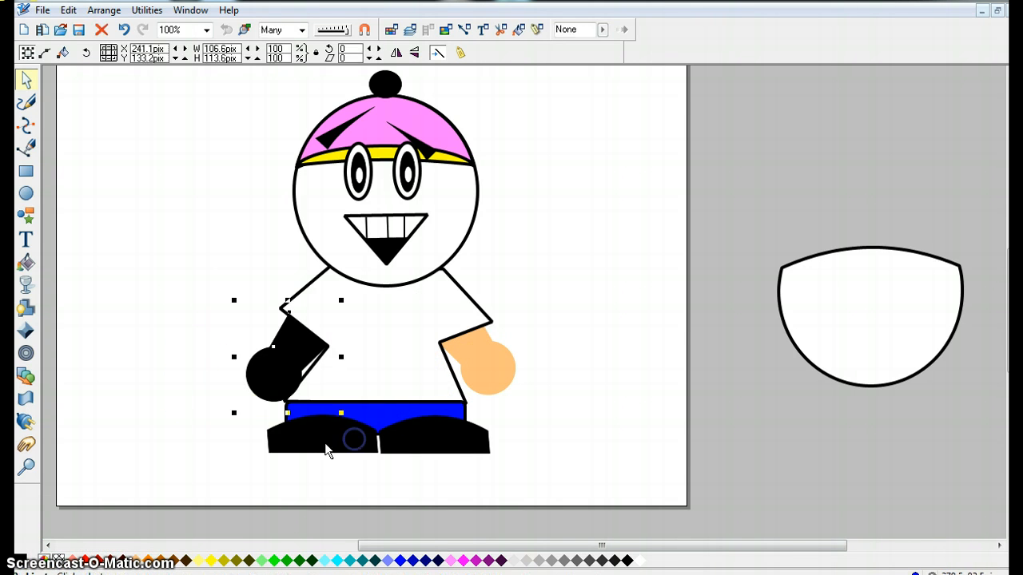
right_click(59, 565)
click(110, 482)
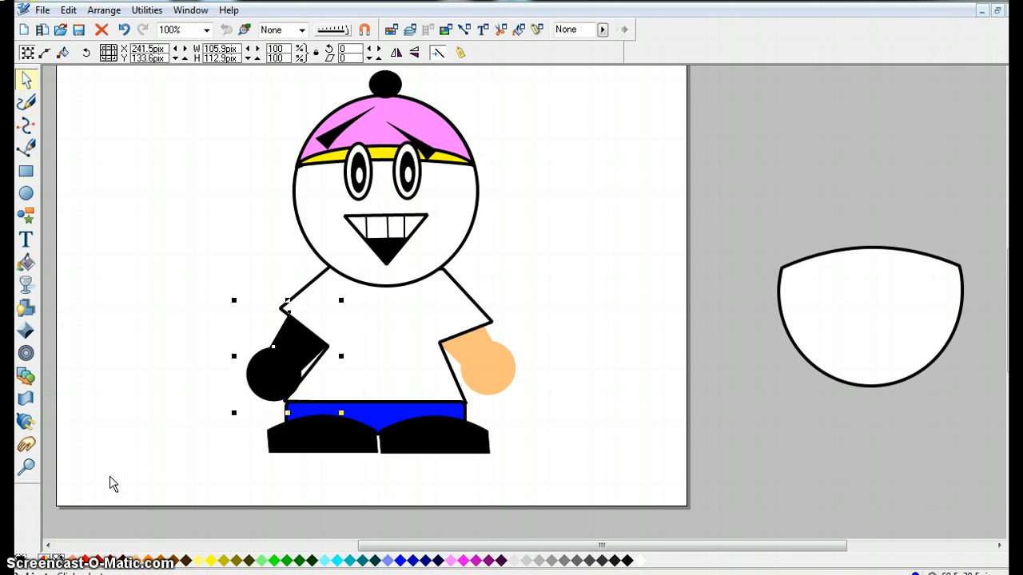
click(139, 562)
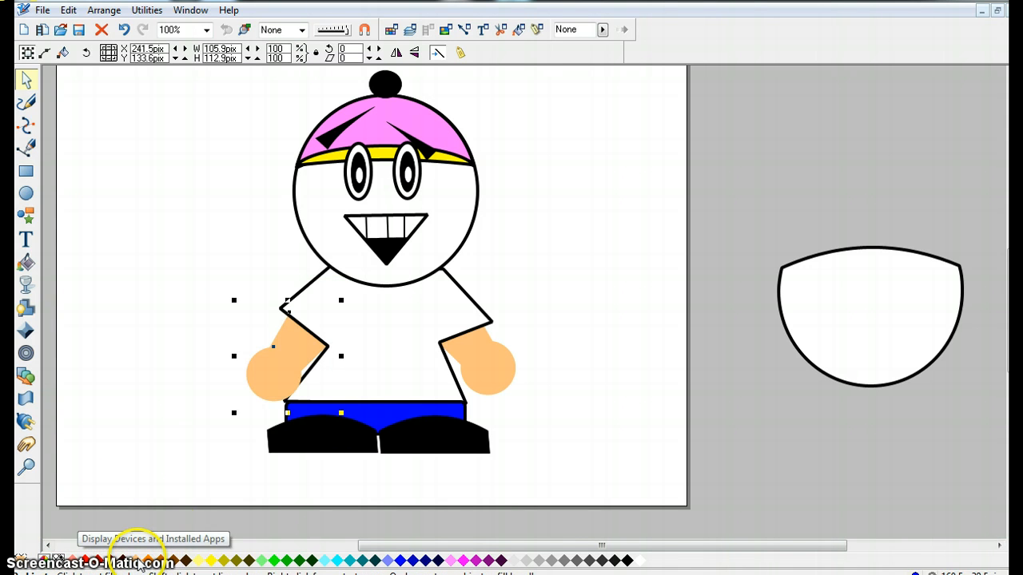
Nudge the left hand into place against the left sleeve.
click(142, 370)
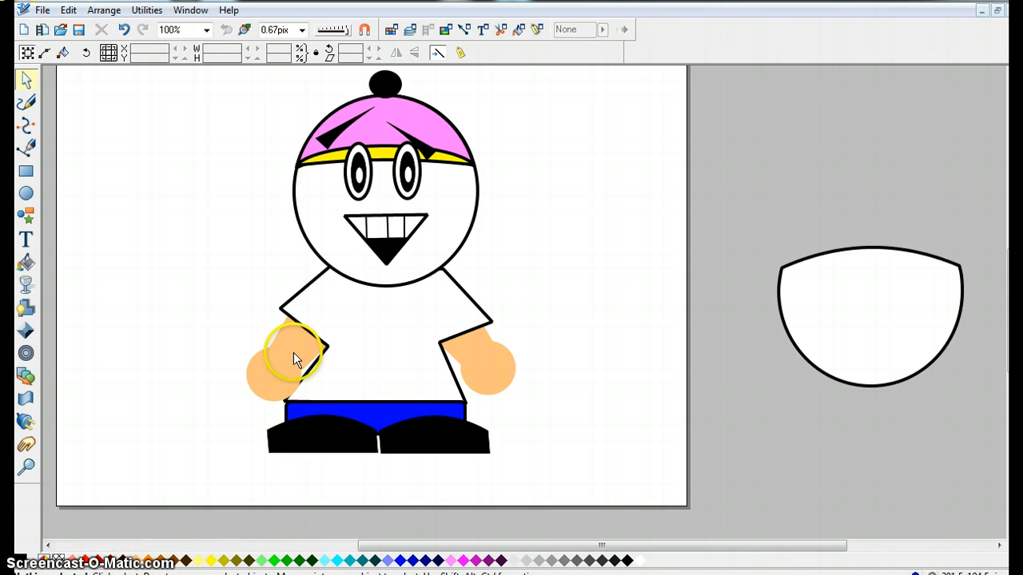
drag(200, 270, 360, 431)
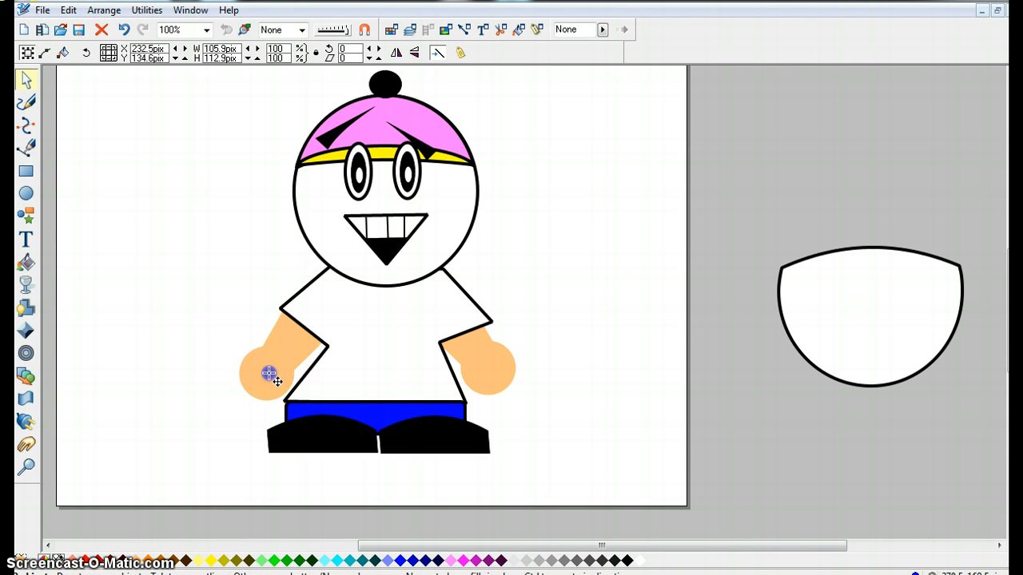
click(230, 389)
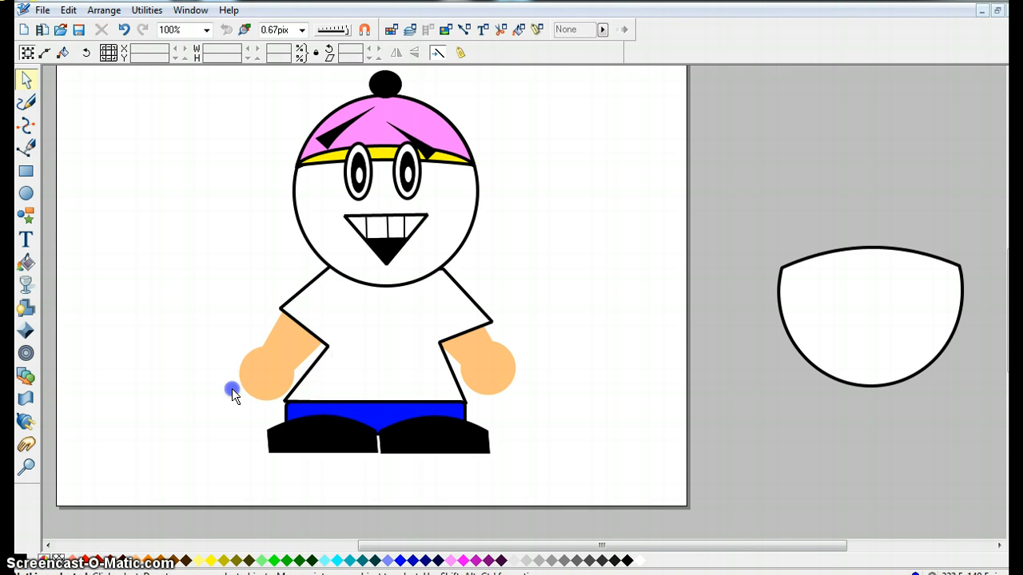
click(293, 342)
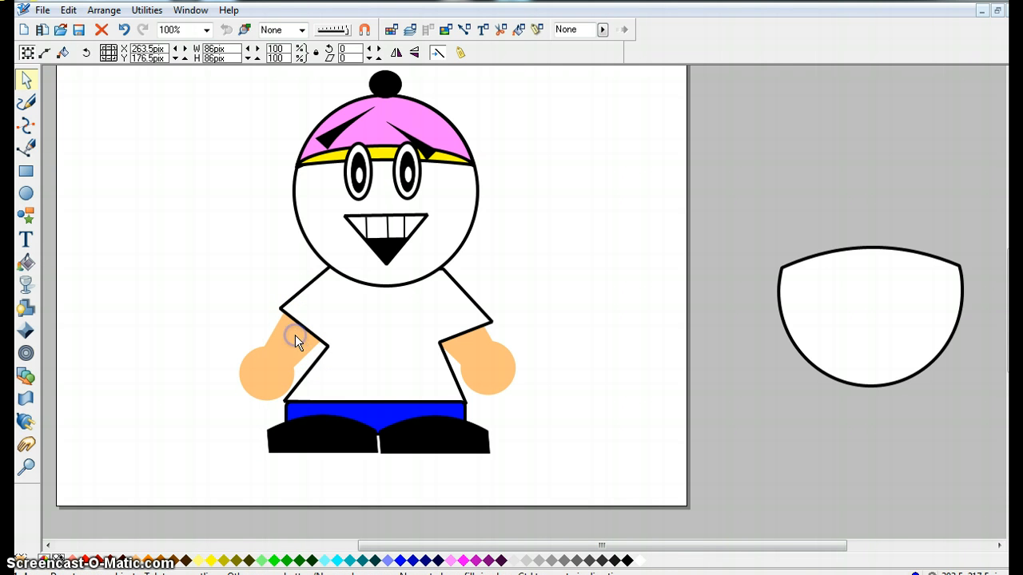
click(274, 374)
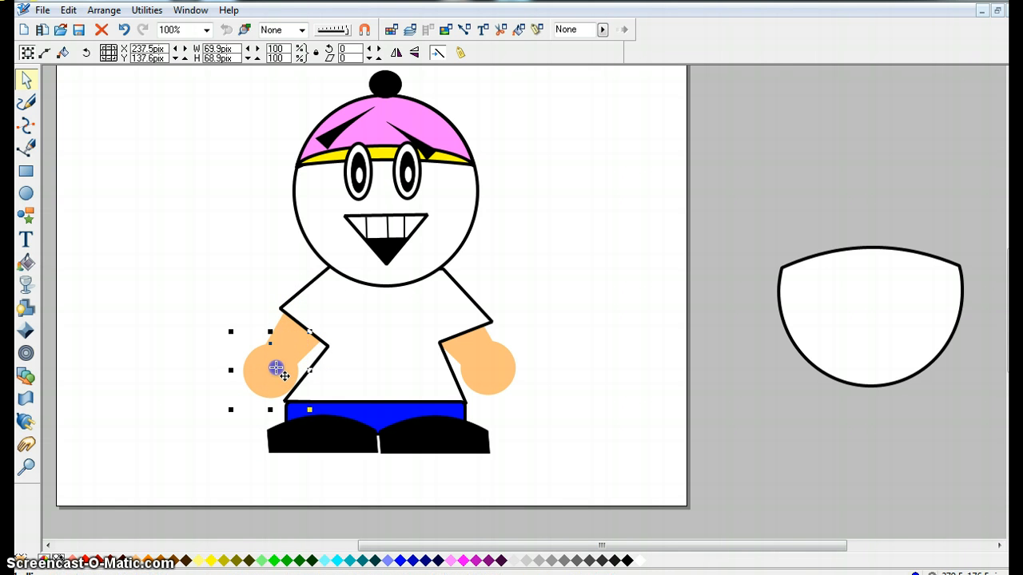
click(202, 326)
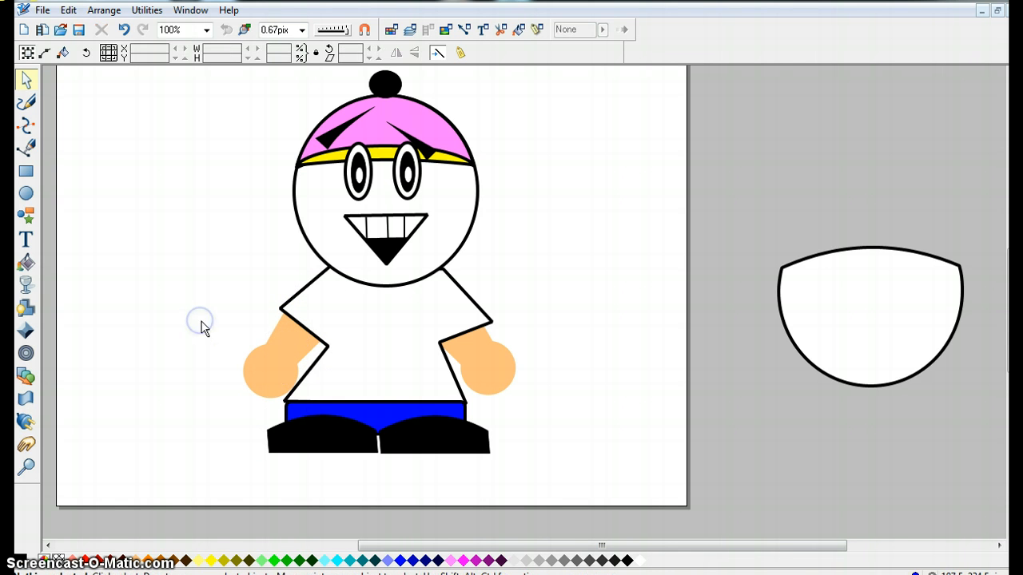
Fill the face circle with the peach skin colour.
click(324, 200)
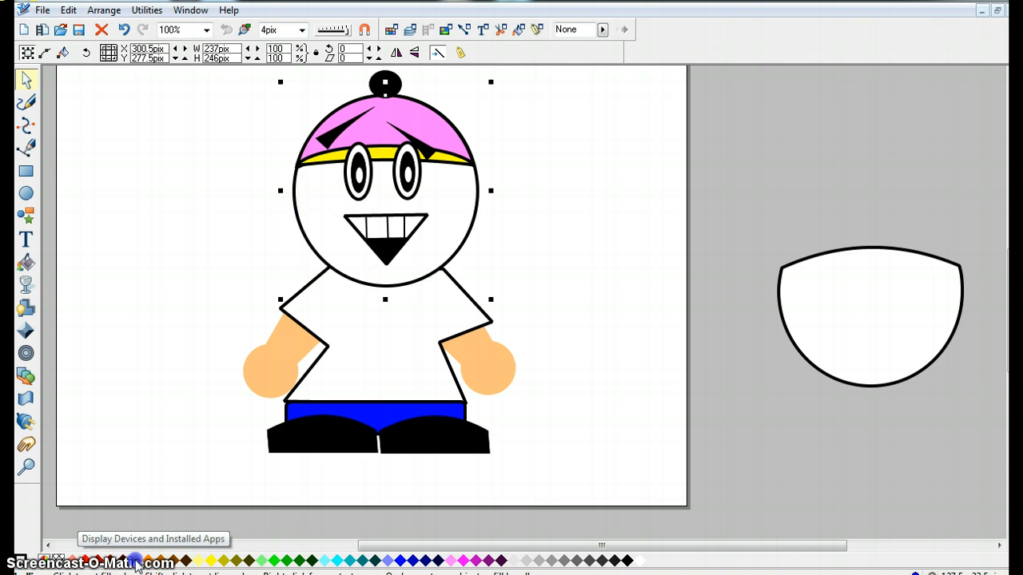
click(137, 561)
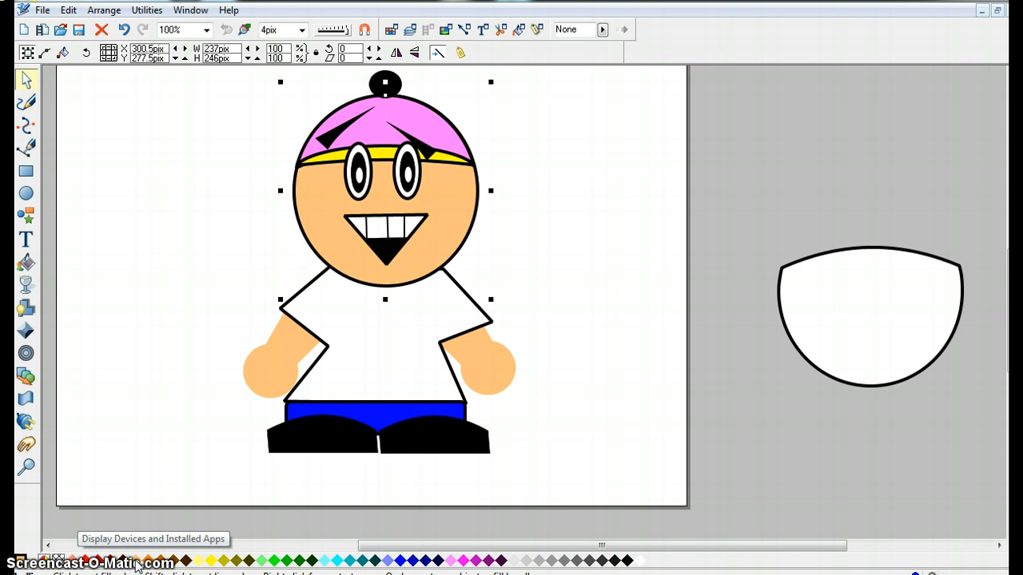
Ungroup the left eye's shapes and remove the outline from the left eye's white.
click(359, 187)
click(349, 187)
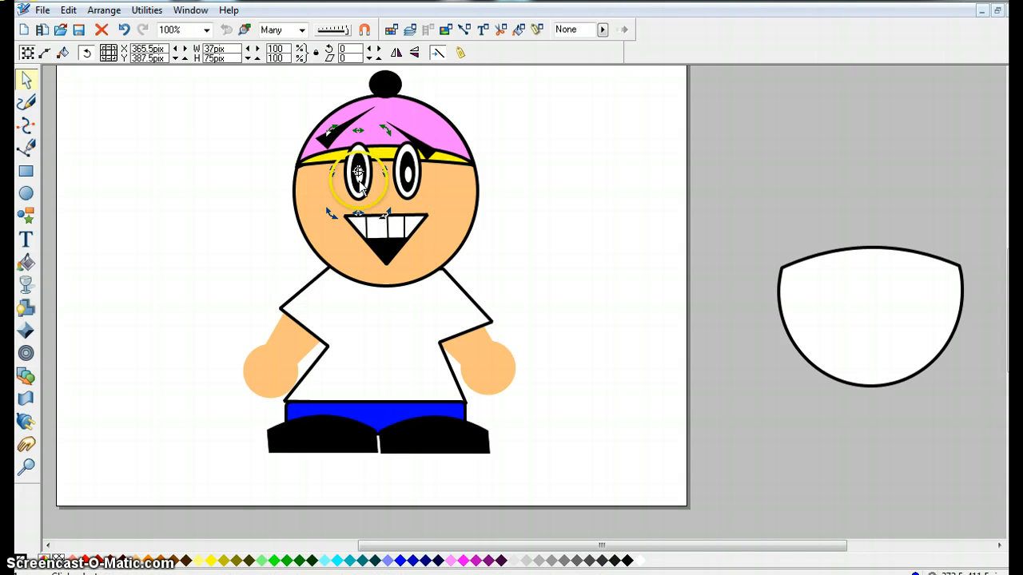
click(104, 10)
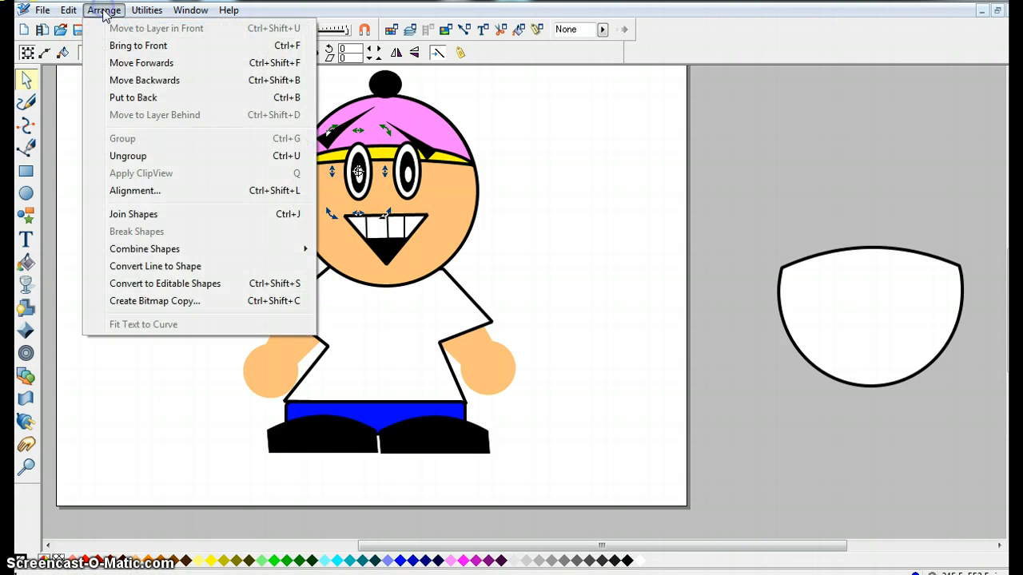
click(114, 156)
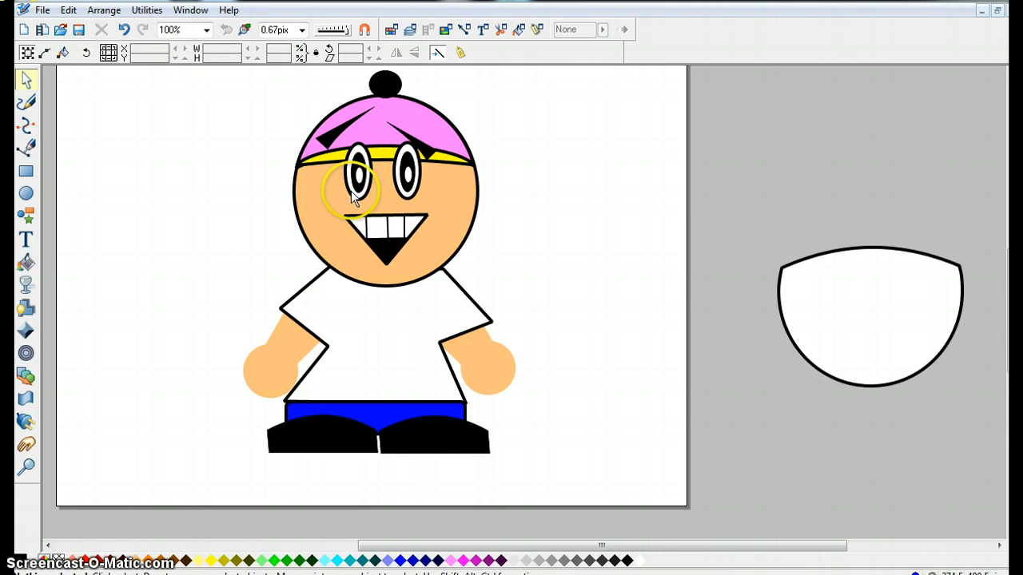
click(353, 198)
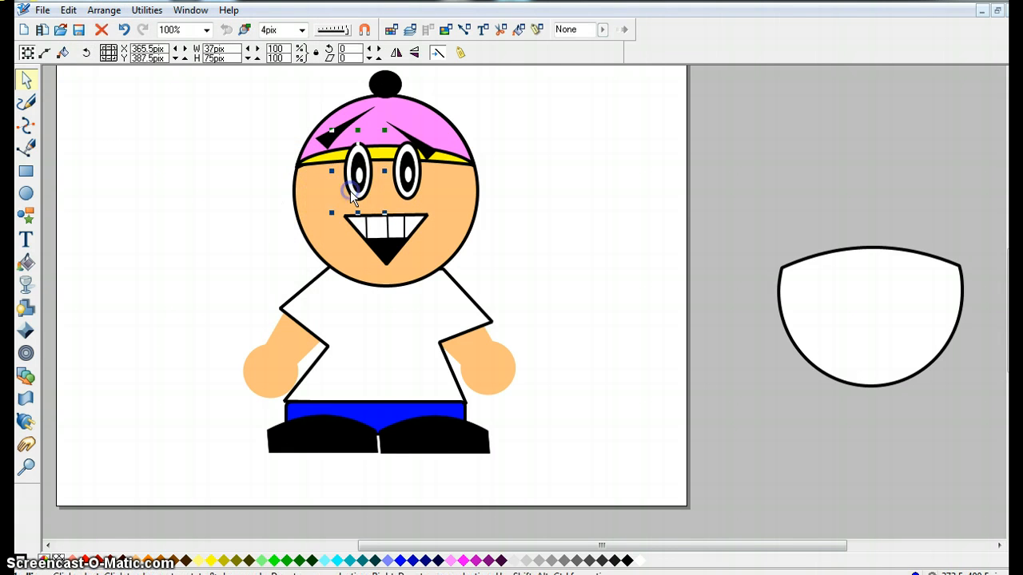
right_click(49, 558)
click(108, 480)
Ungroup the right eye's shapes and remove the outline from the right eye's white.
click(414, 195)
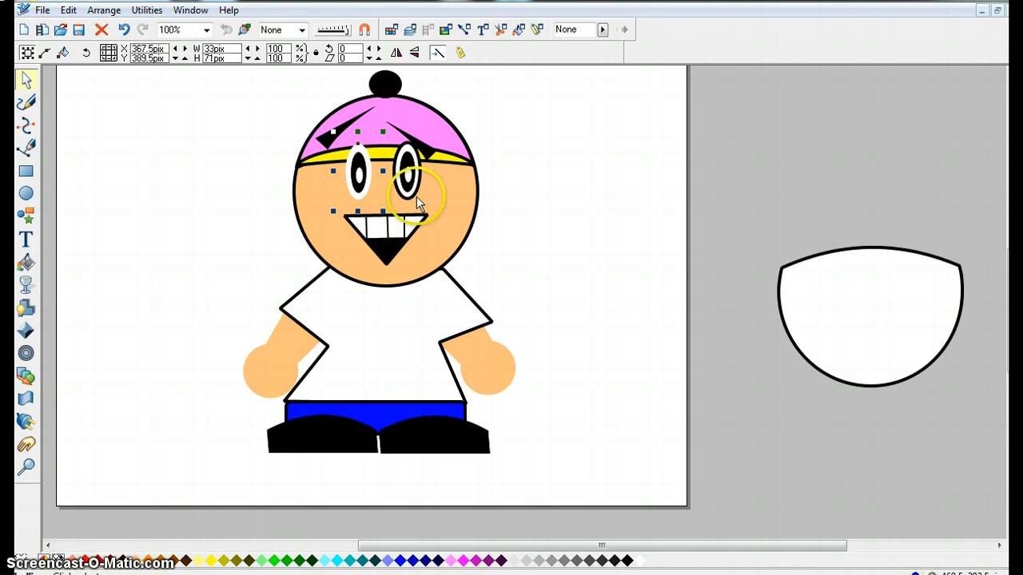
click(104, 9)
click(129, 156)
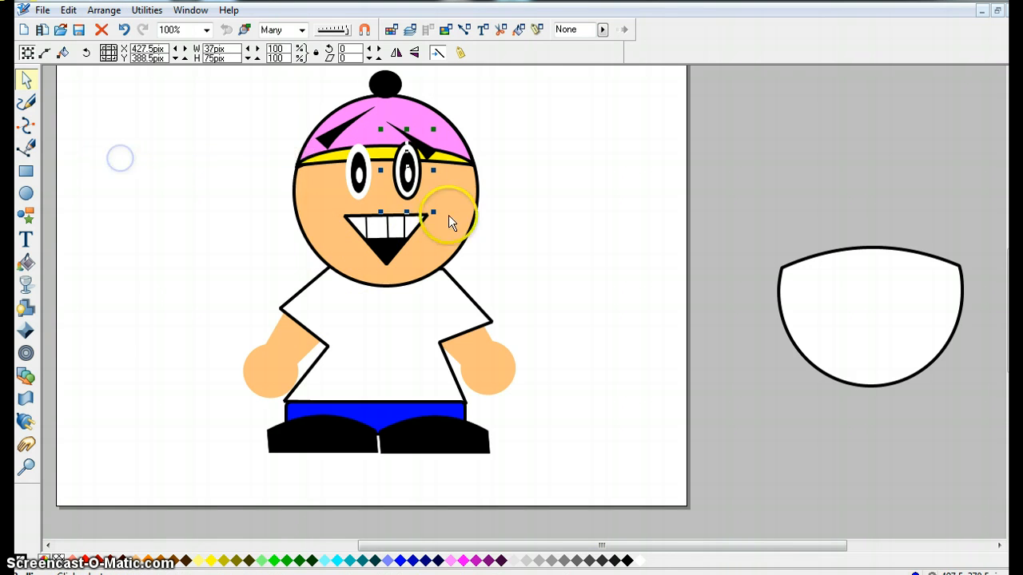
click(406, 207)
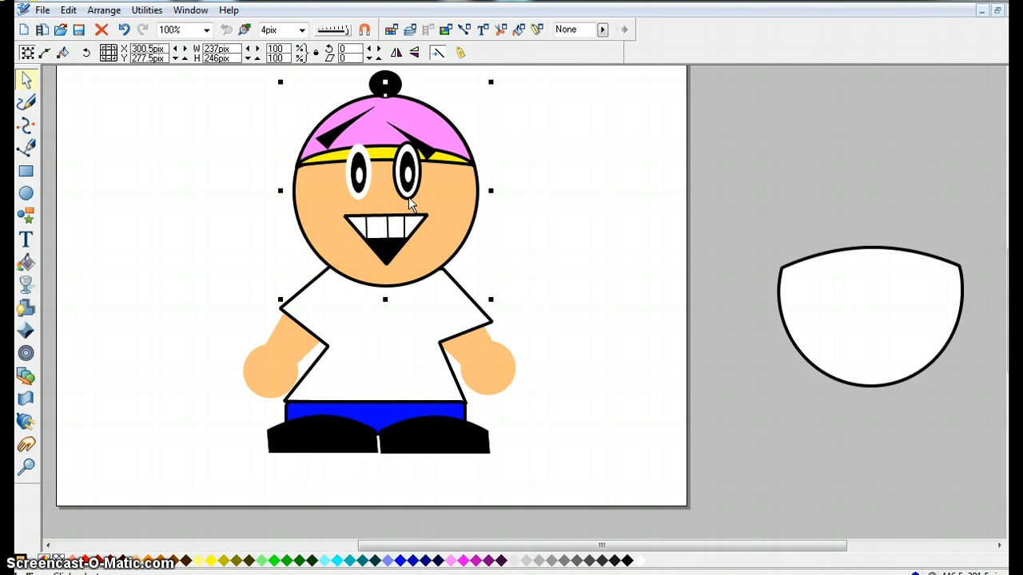
click(410, 204)
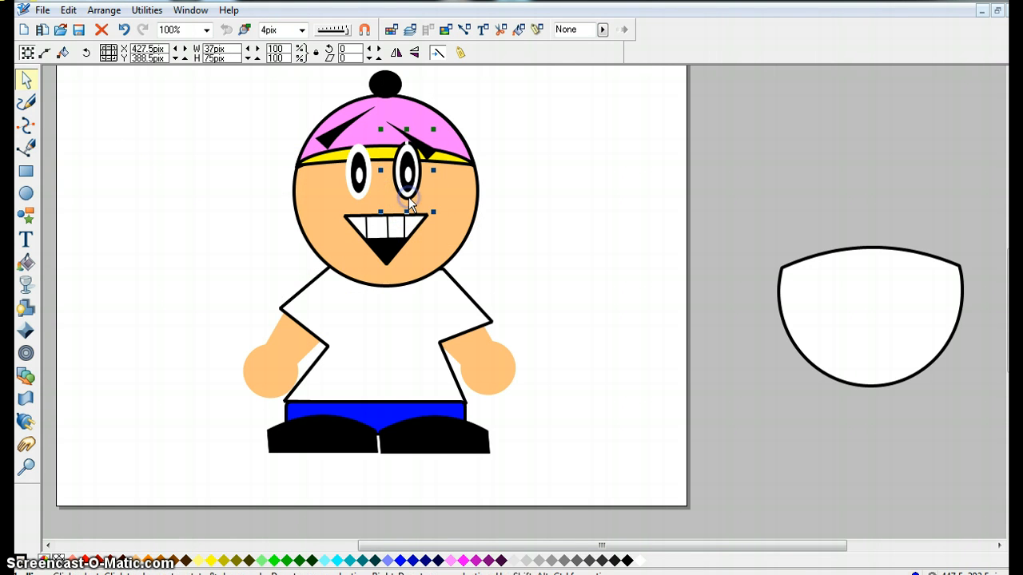
right_click(60, 564)
click(112, 484)
click(164, 346)
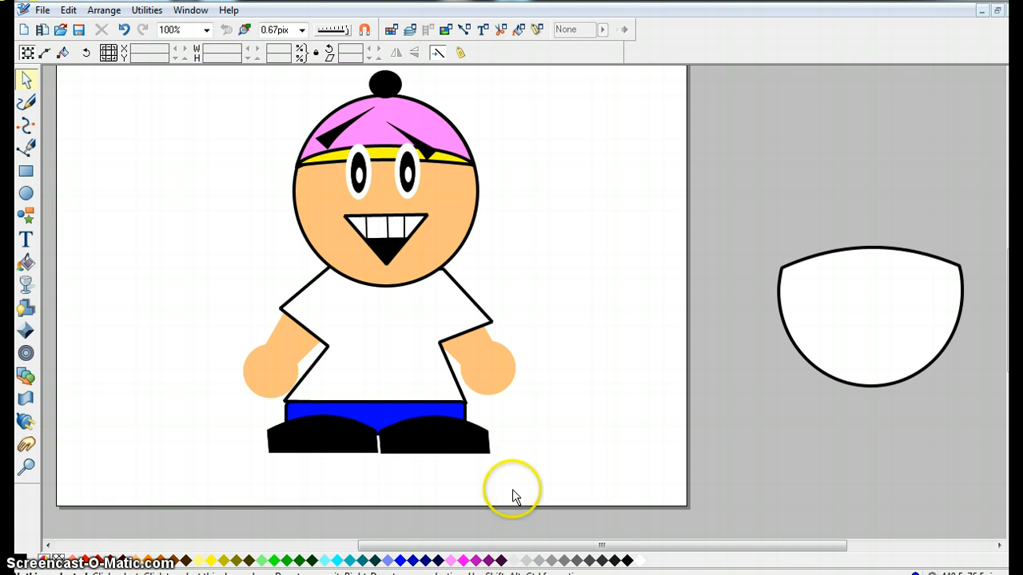
Select every shape of the character and group them together.
drag(544, 488, 196, 68)
click(94, 9)
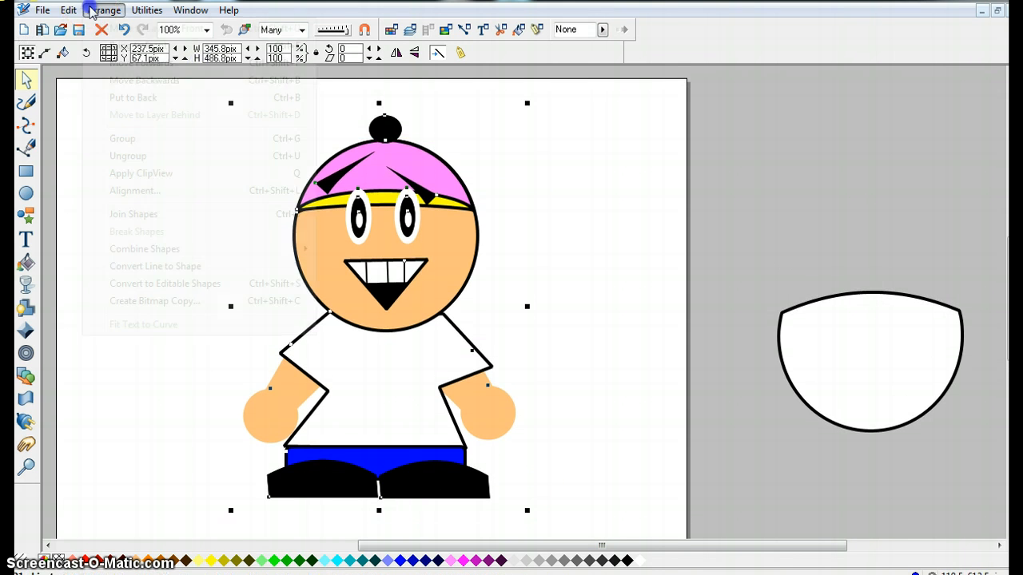
click(162, 154)
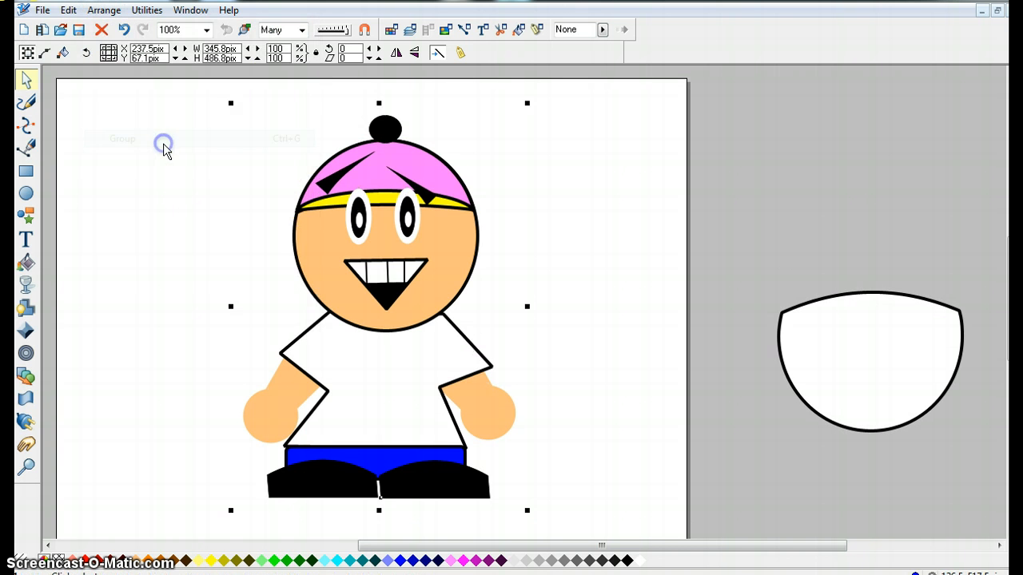
Move the grouped character up and to the left on the page.
drag(356, 230, 438, 177)
drag(430, 346, 297, 369)
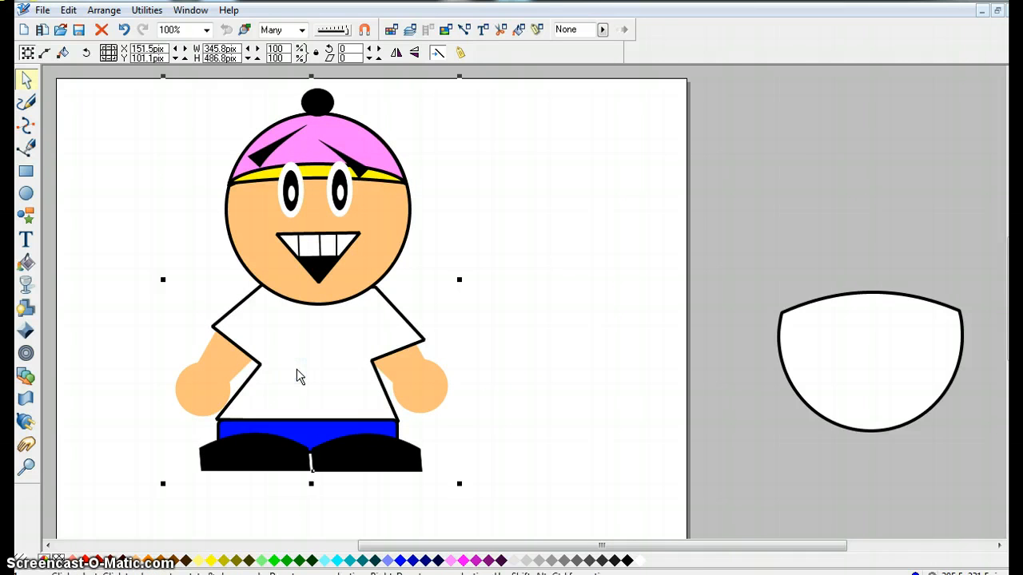
click(459, 285)
mouse_move(345, 344)
mouse_down()
mouse_move(360, 366)
mouse_move(336, 357)
mouse_up()
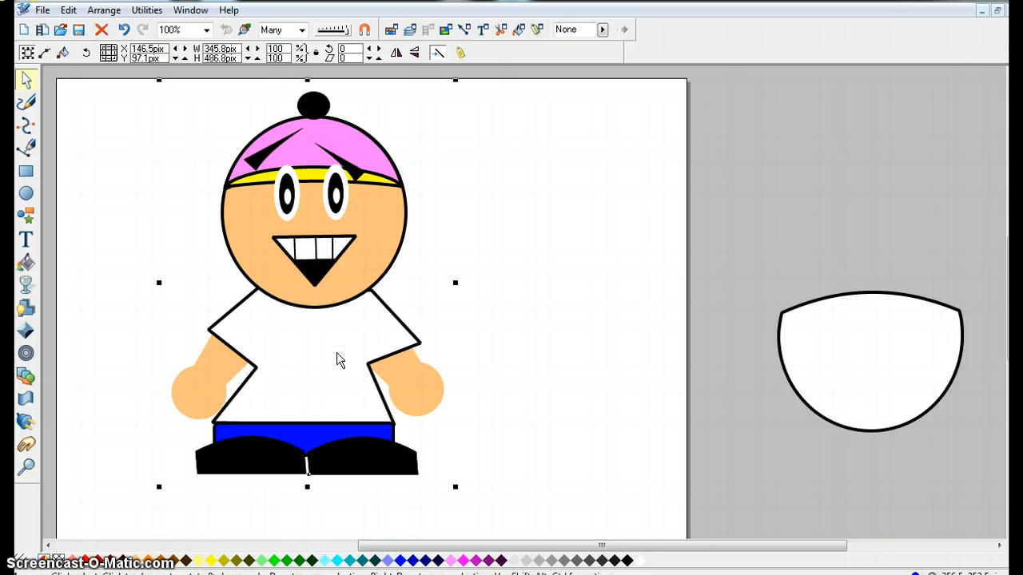